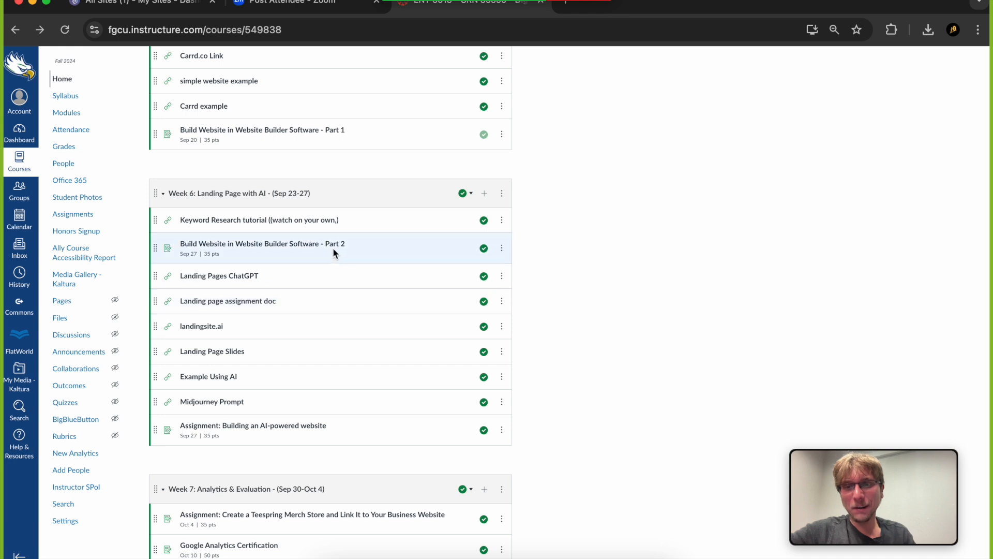
# Open the Week 6 assignment "Build Website in Website Builder Software - Part 2" and review its submission instructions
pyautogui.click(332, 248)
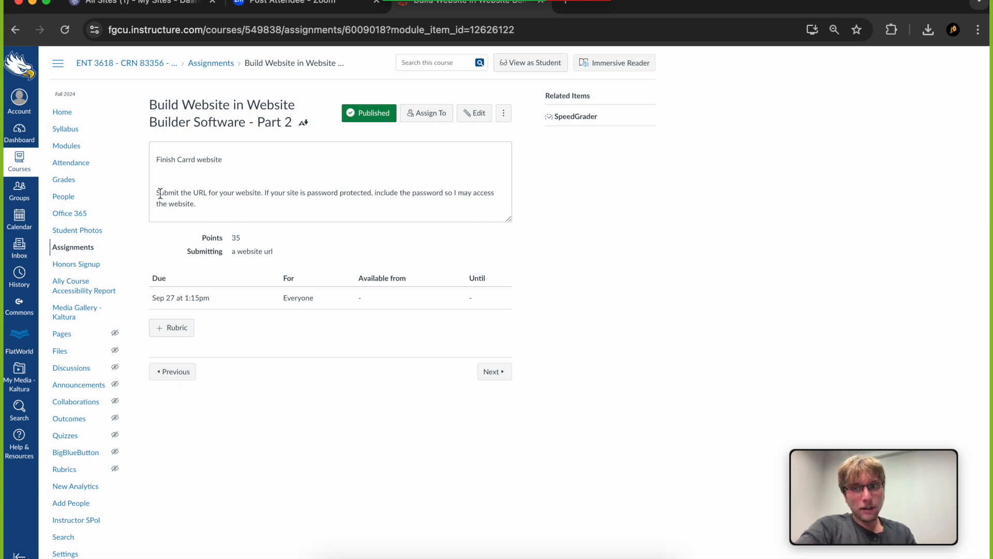
pyautogui.moveTo(160, 192); pyautogui.dragTo(379, 207)
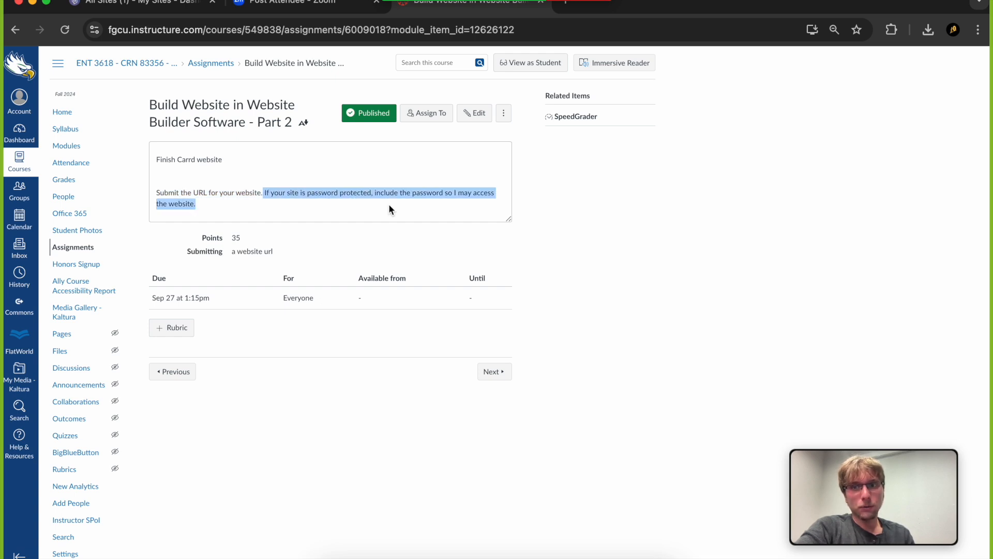
pyautogui.click(289, 193)
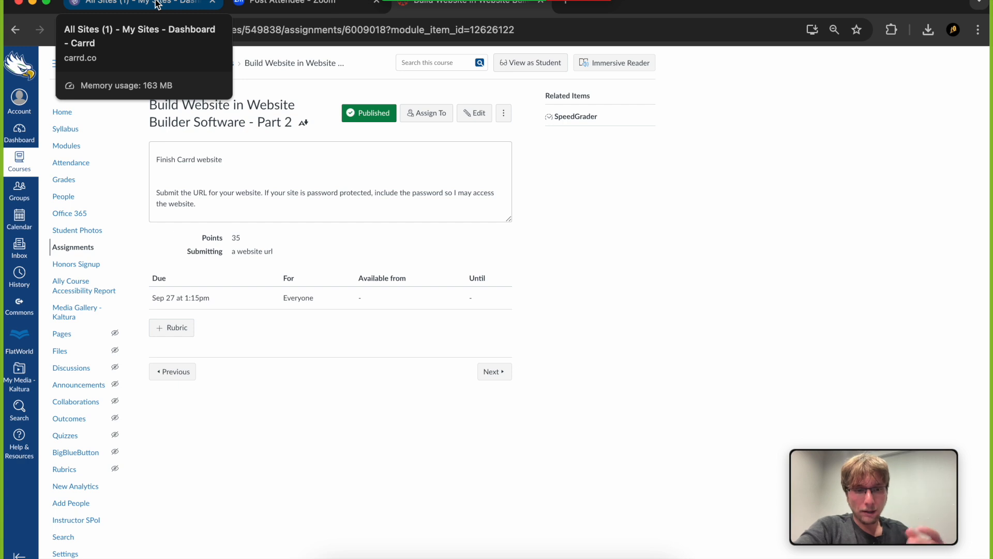
# Switch to Carrd, go back to its homepage and open the selection of starting points for a new site
pyautogui.click(158, 4)
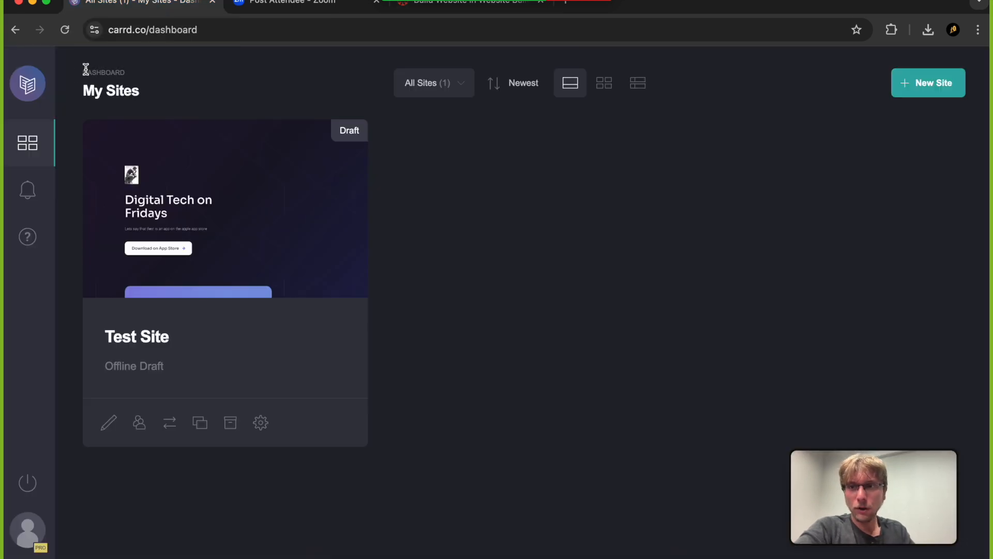
pyautogui.click(15, 30)
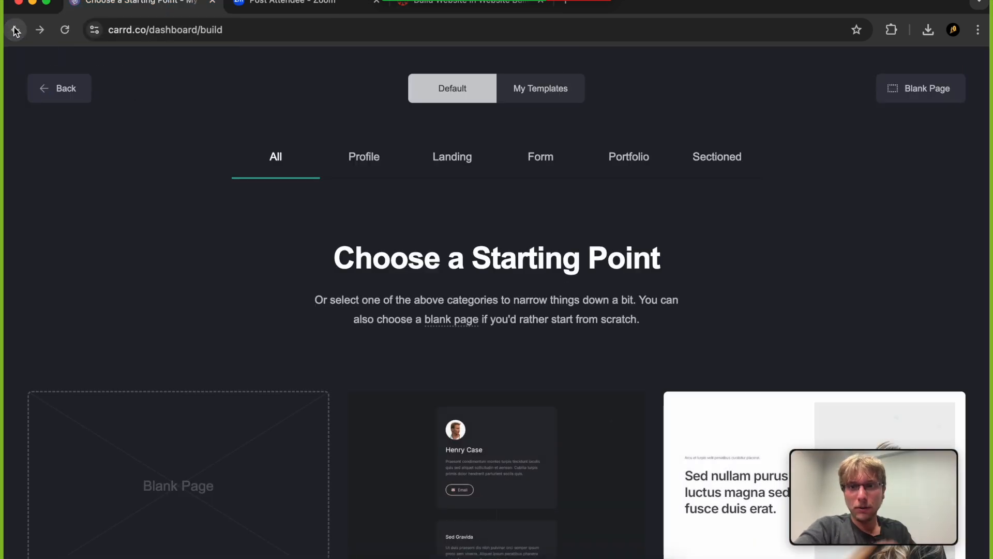
pyautogui.click(16, 29)
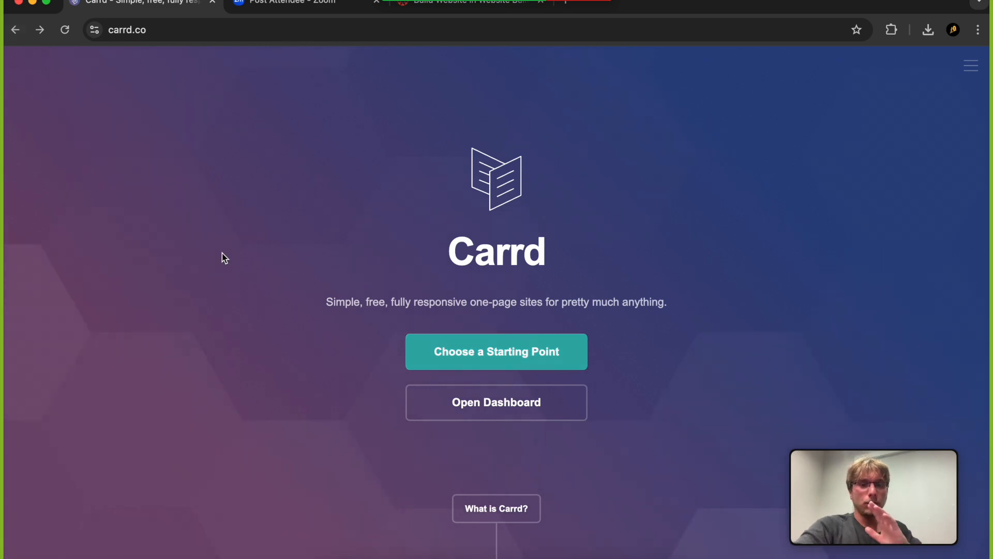
pyautogui.scroll(-5, 296, 287)
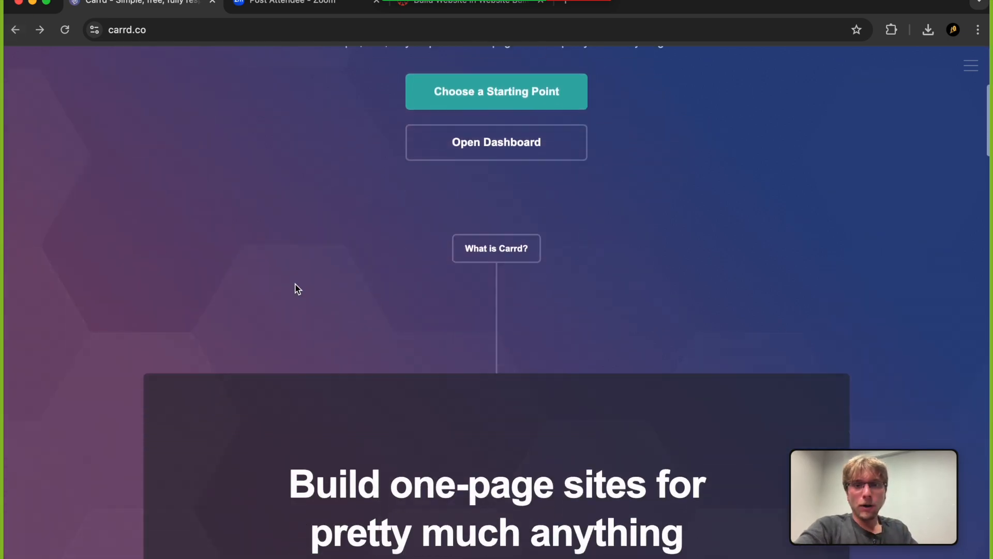
pyautogui.scroll(5, 298, 288)
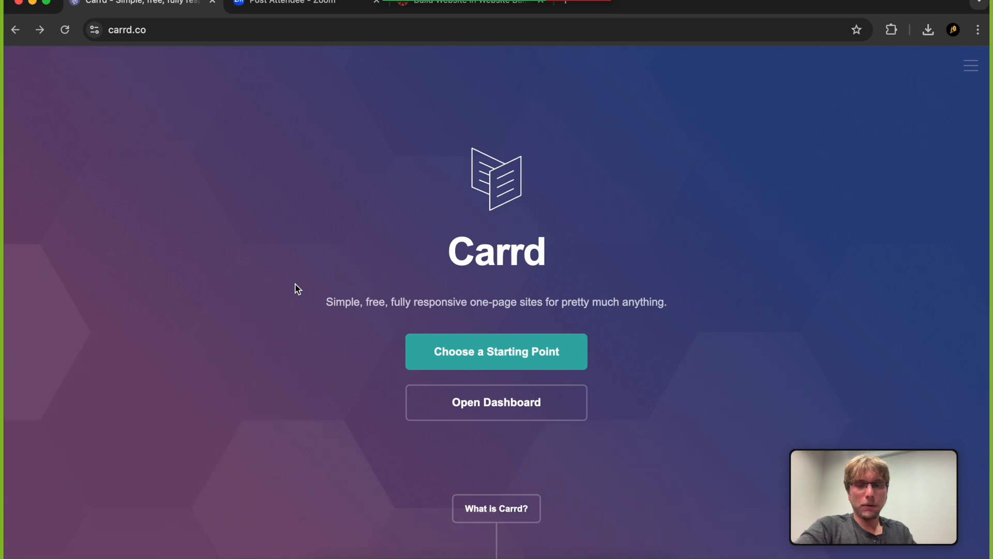
pyautogui.click(467, 352)
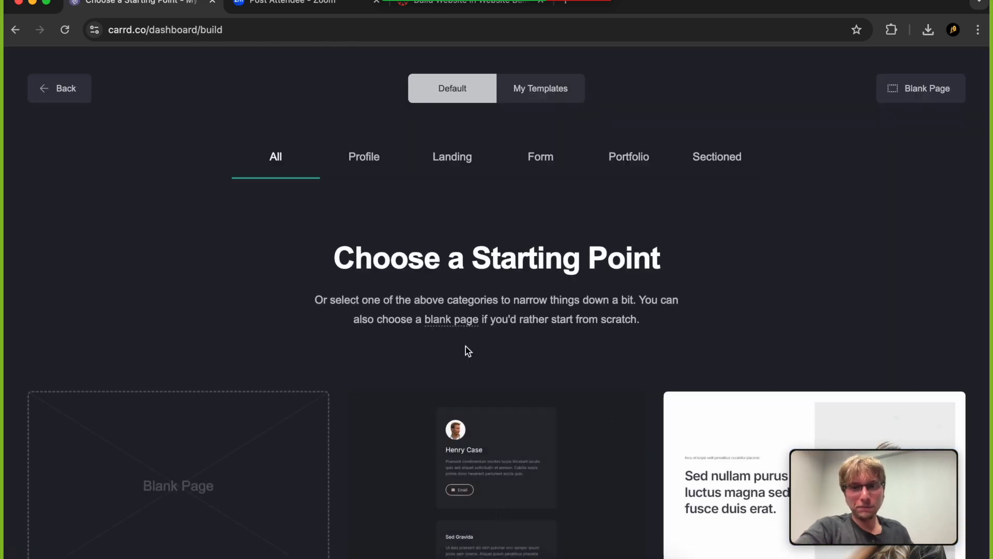
# Browse the available starting-point templates, check the Profile category, and return to all templates
pyautogui.scroll(-1, 468, 343)
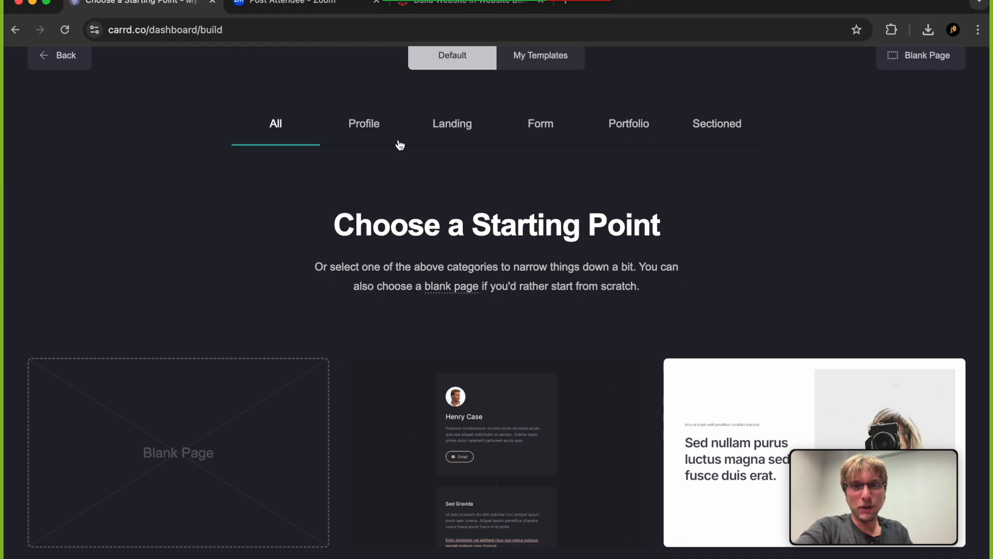
pyautogui.scroll(-1, 494, 372)
pyautogui.moveTo(493, 371)
pyautogui.scroll(-10, 493, 371)
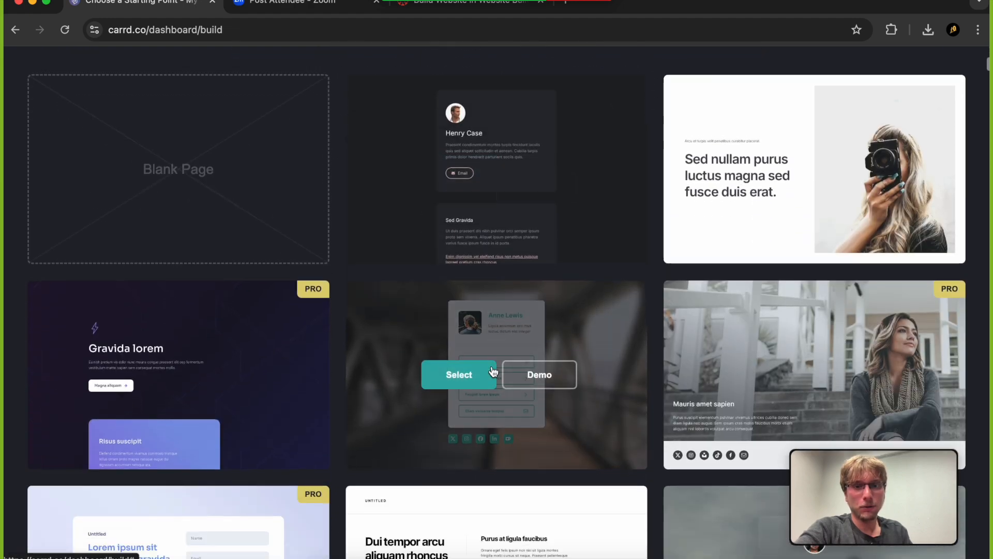
pyautogui.scroll(-20, 493, 372)
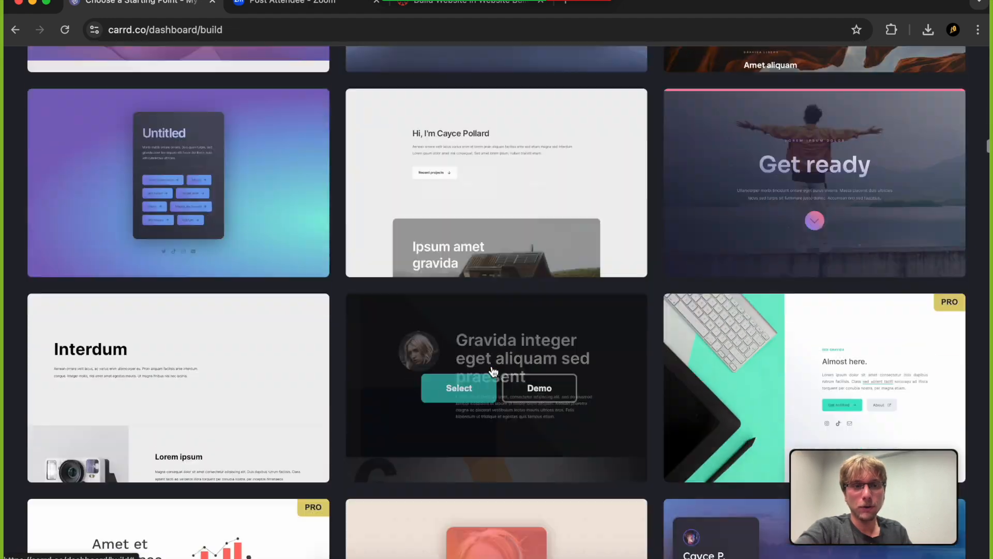
pyautogui.scroll(20, 493, 372)
pyautogui.scroll(-3, 493, 371)
pyautogui.scroll(3, 493, 371)
pyautogui.scroll(-2, 462, 359)
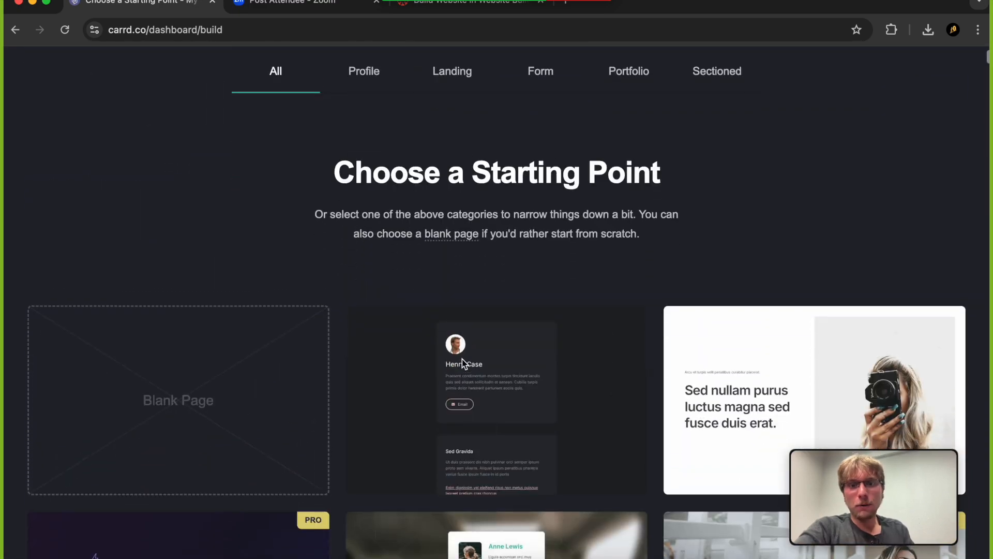
pyautogui.scroll(2, 462, 359)
pyautogui.click(365, 158)
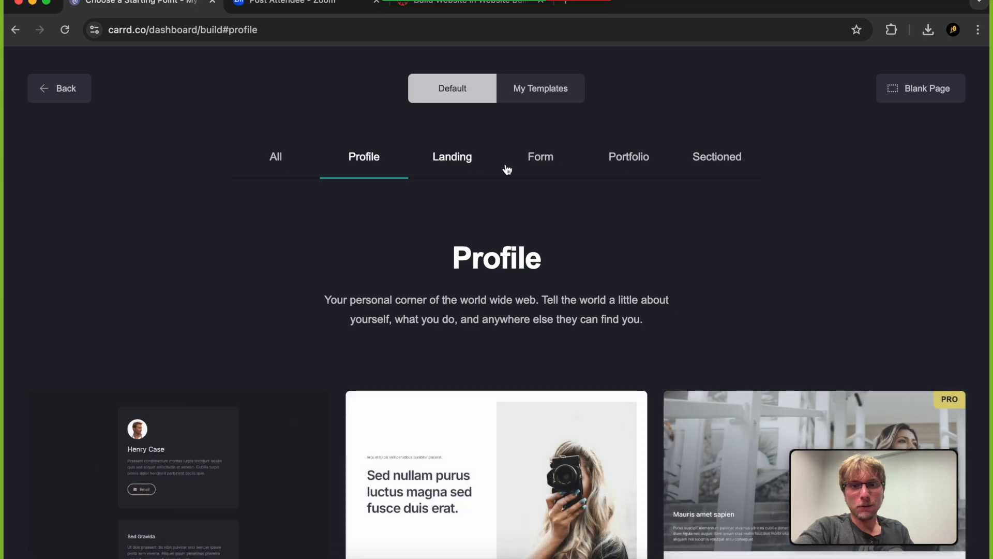
pyautogui.click(289, 157)
# Choose the dark Pro template headed "Gravida lorem" as the starting point for the new site
pyautogui.scroll(-5, 425, 233)
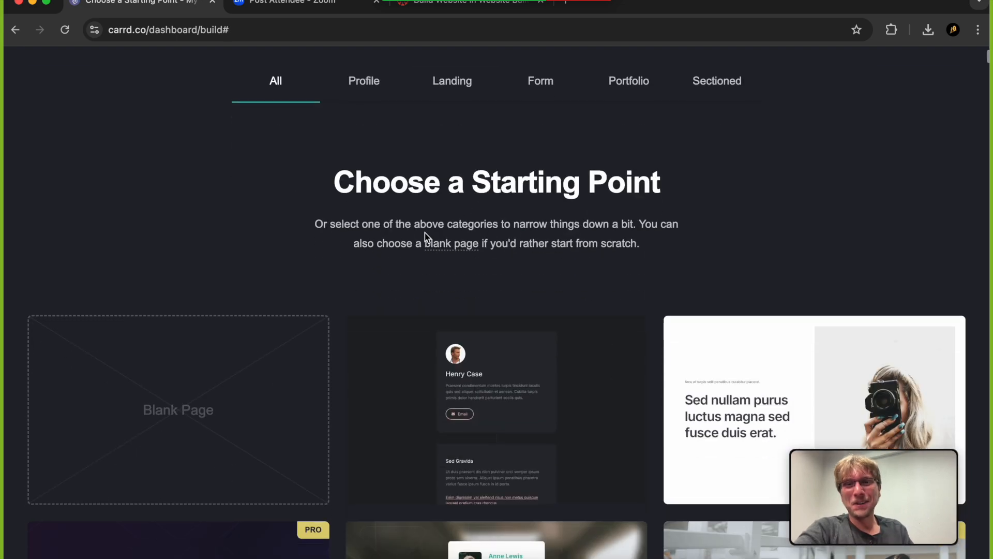
pyautogui.moveTo(342, 324)
pyautogui.scroll(-4, 332, 357)
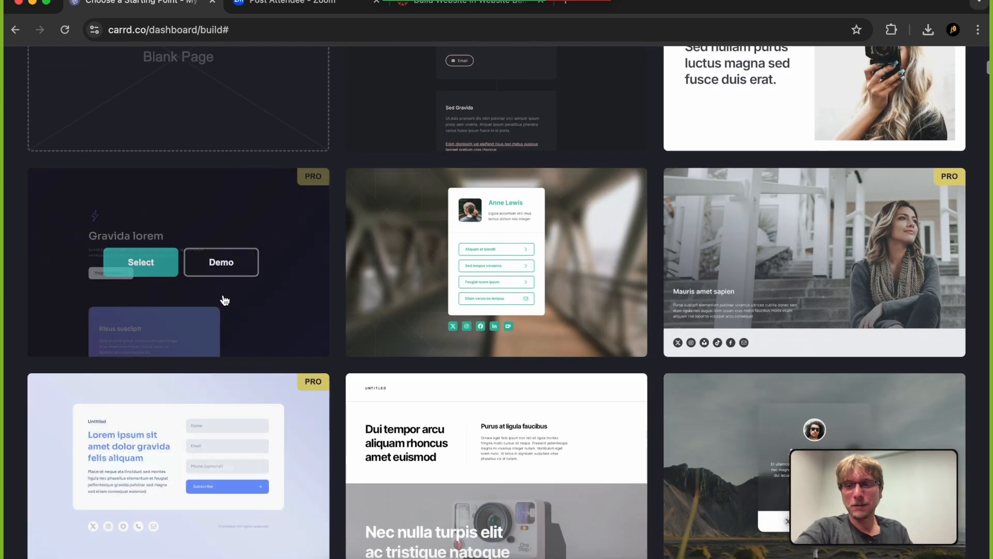
pyautogui.click(157, 272)
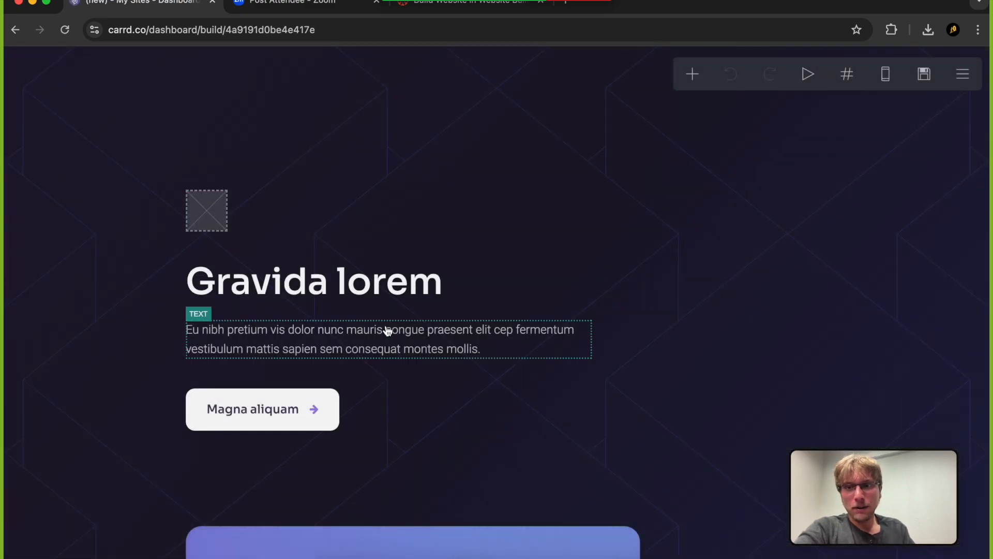
# Replace the site title text with "Digital Tech FGCU"
pyautogui.click(406, 287)
pyautogui.press('BackSpace')
pyautogui.press('BackSpace')
pyautogui.press('BackSpace')
pyautogui.press('BackSpace')
pyautogui.press('BackSpace')
pyautogui.press('BackSpace')
pyautogui.press('BackSpace')
pyautogui.press('BackSpace')
pyautogui.press('BackSpace')
pyautogui.press('BackSpace')
pyautogui.press('BackSpace')
pyautogui.press('BackSpace')
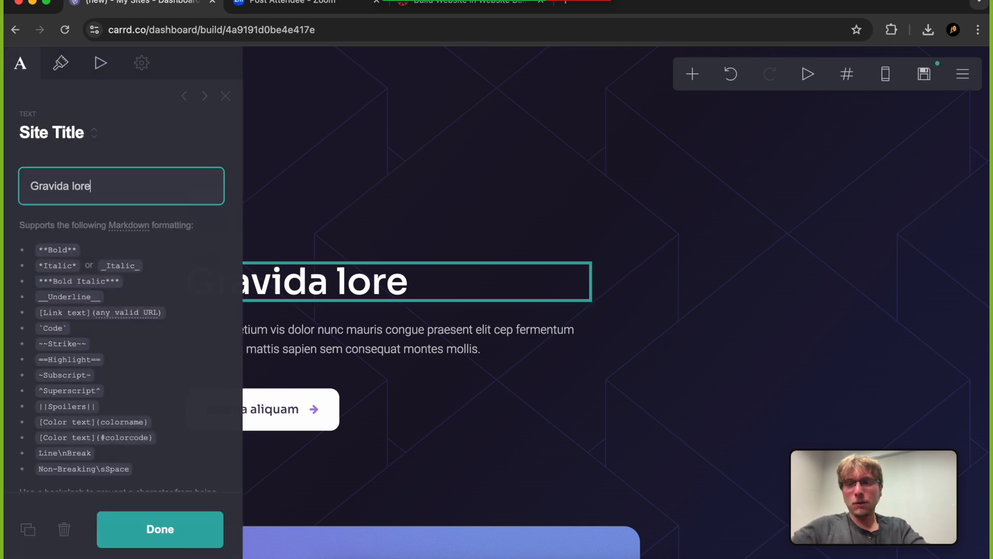
pyautogui.press('BackSpace')
pyautogui.write('Digita')
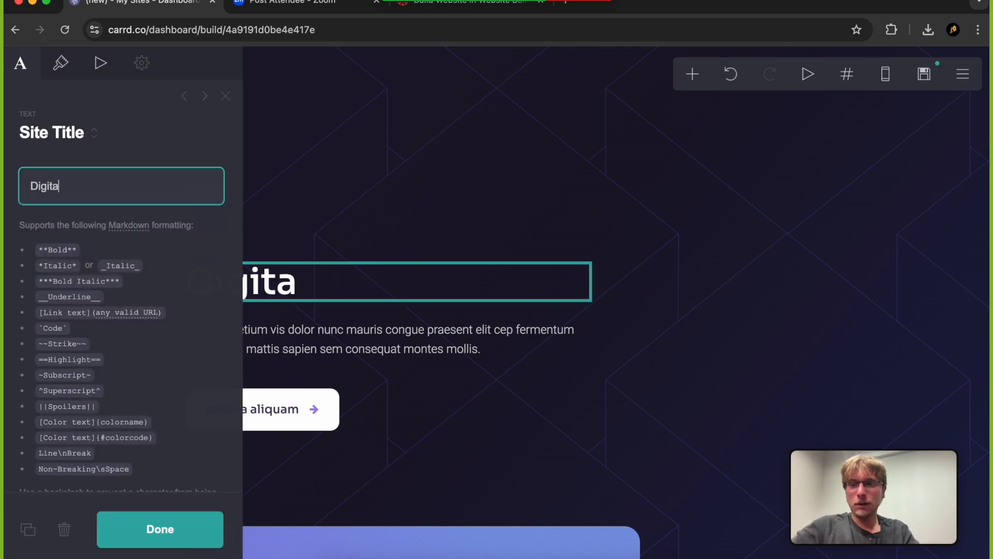
pyautogui.write('l Tech FGc')
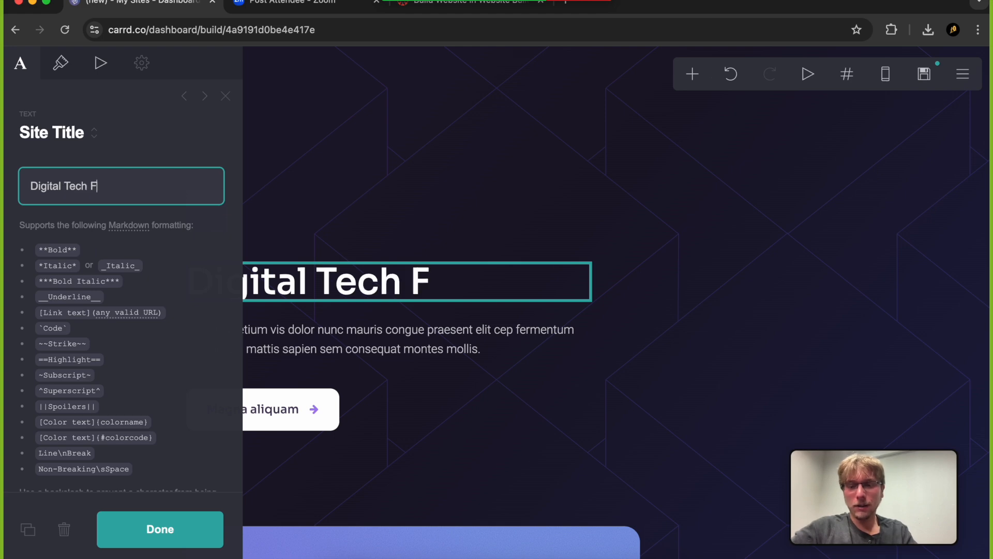
pyautogui.press('BackSpace')
pyautogui.write('CU')
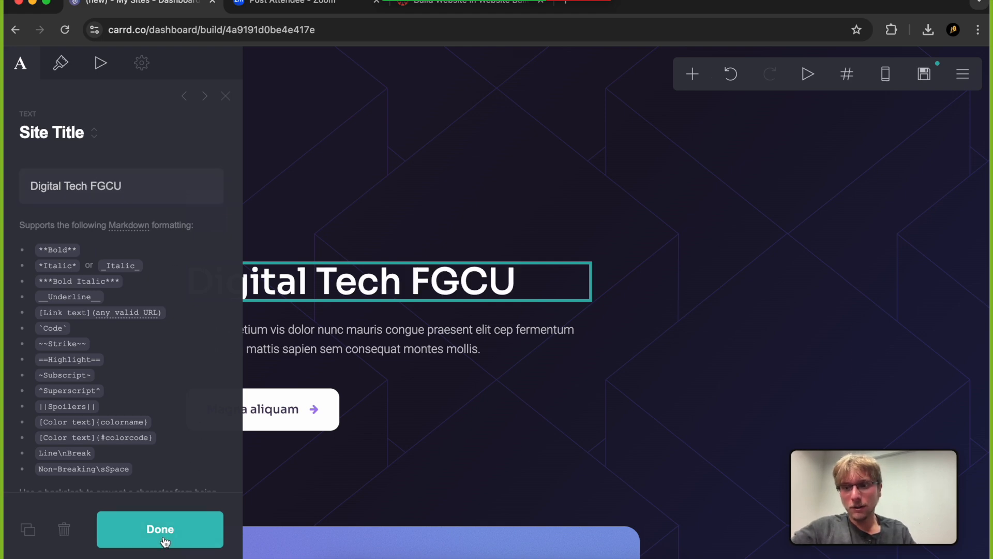
pyautogui.click(159, 533)
# Replace the paragraph below the title with "This is the website for the Digital Tech class at FGCU!"
pyautogui.click(353, 337)
pyautogui.moveTo(181, 239); pyautogui.dragTo(23, 166)
pyautogui.press('BackSpace')
pyautogui.write('THis')
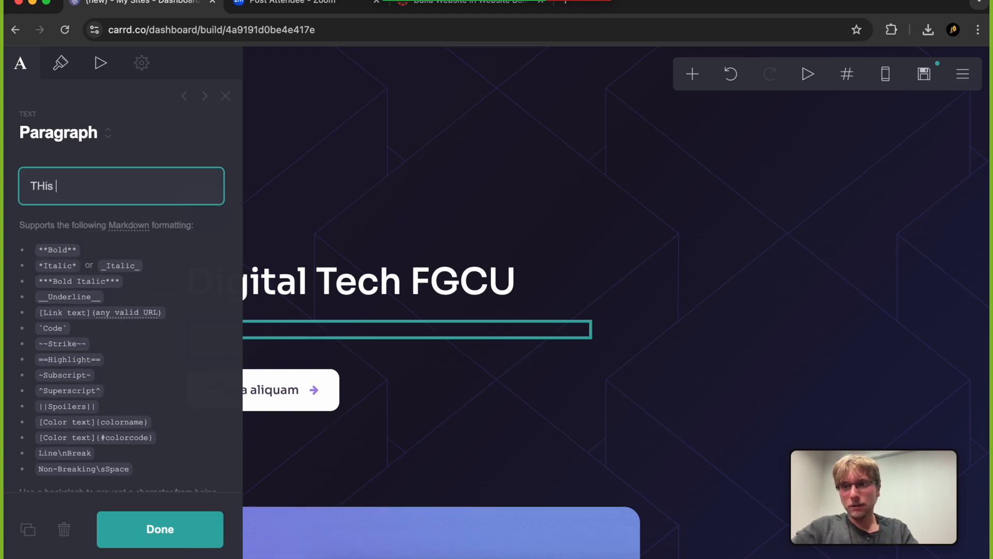
pyautogui.press('BackSpace')
pyautogui.press('BackSpace')
pyautogui.press('BackSpace')
pyautogui.press('BackSpace')
pyautogui.write('his is the ')
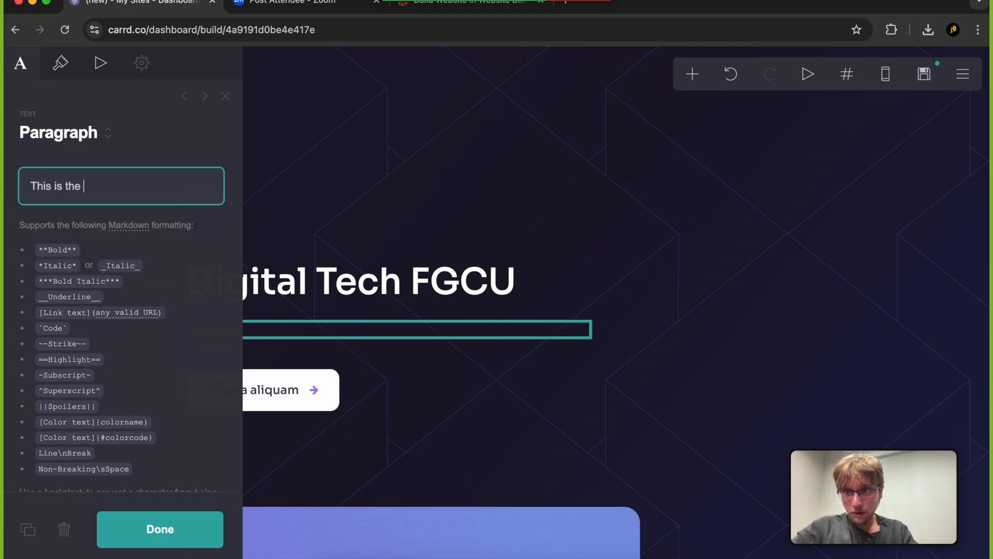
pyautogui.write('website for the')
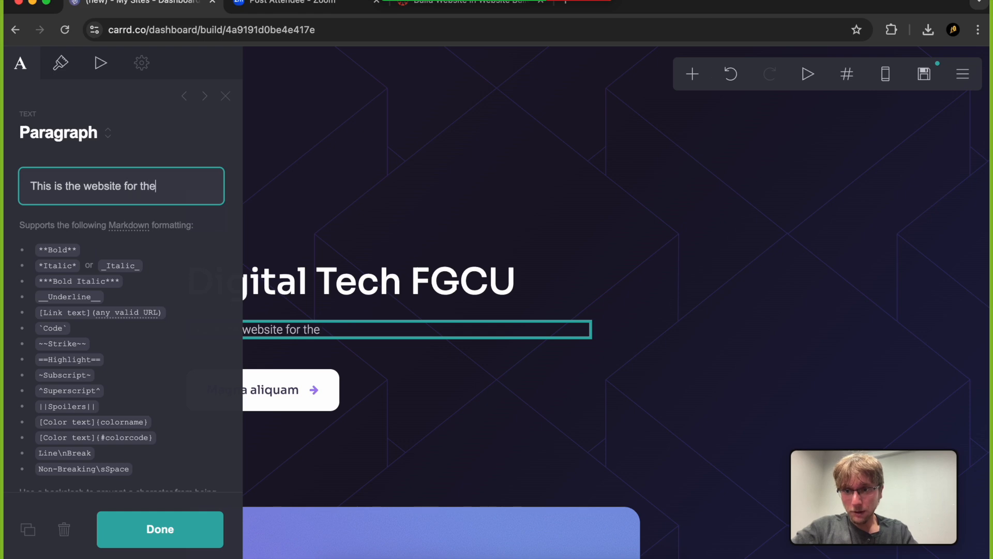
pyautogui.write(' Digital ')
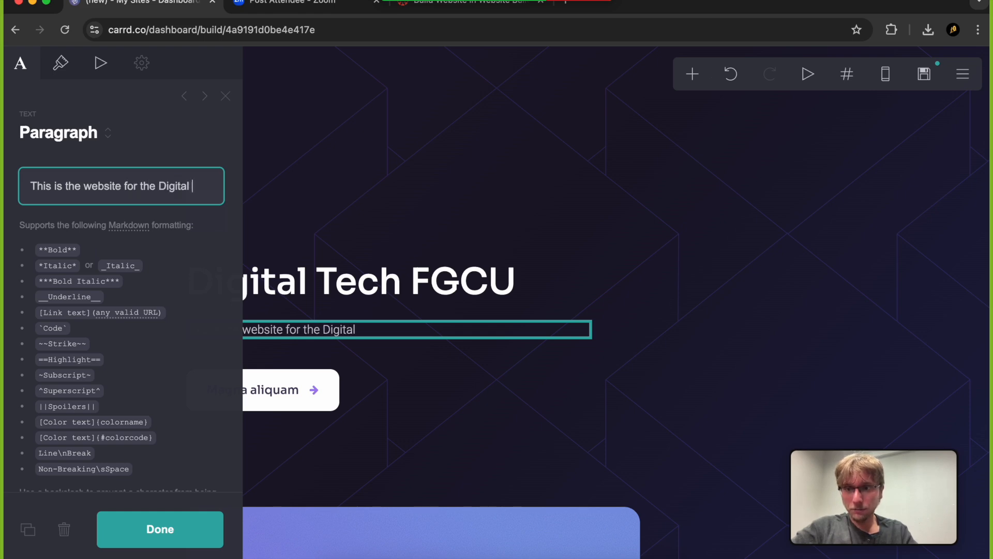
pyautogui.write('Tech Class')
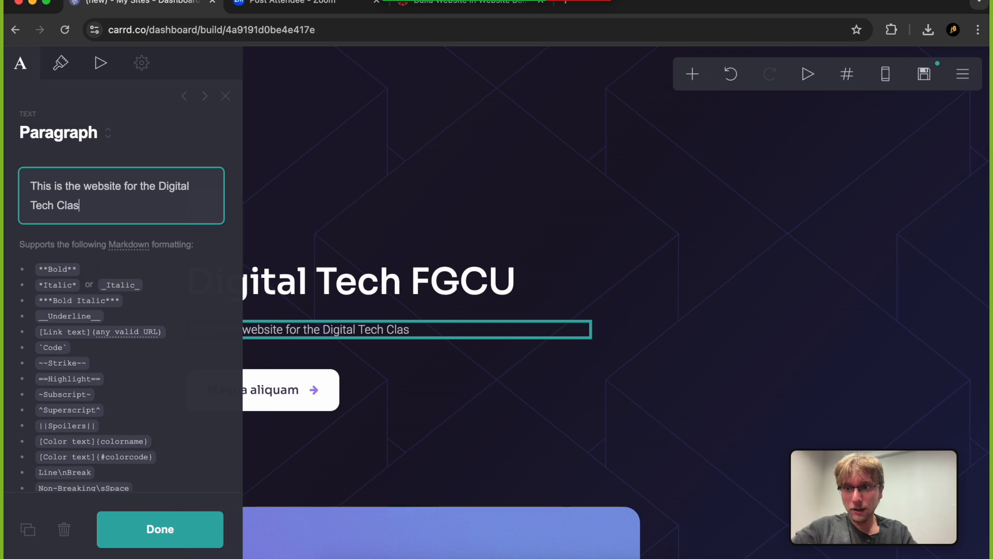
pyautogui.press('BackSpace')
pyautogui.press('BackSpace')
pyautogui.press('BackSpace')
pyautogui.press('BackSpace')
pyautogui.press('BackSpace')
pyautogui.write('c')
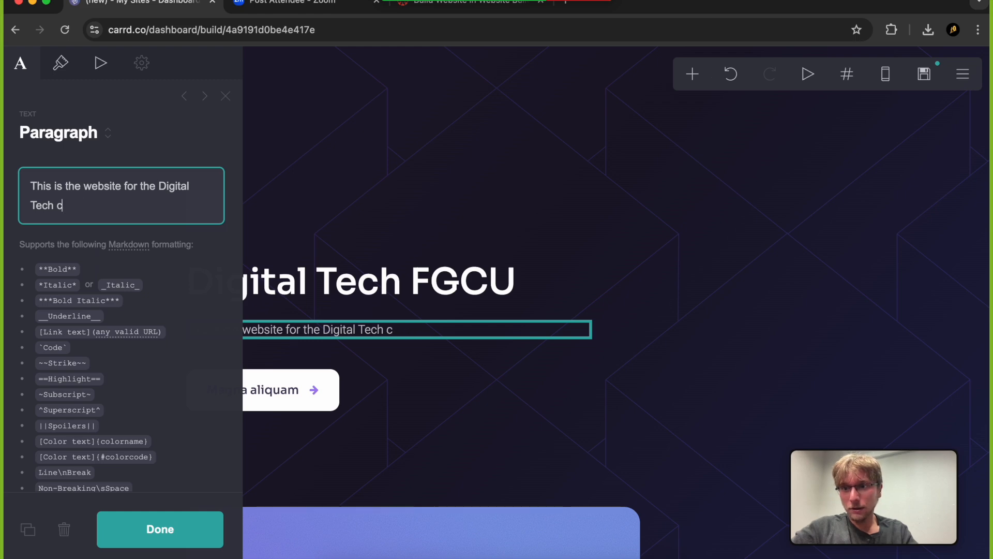
pyautogui.write('lass at FG')
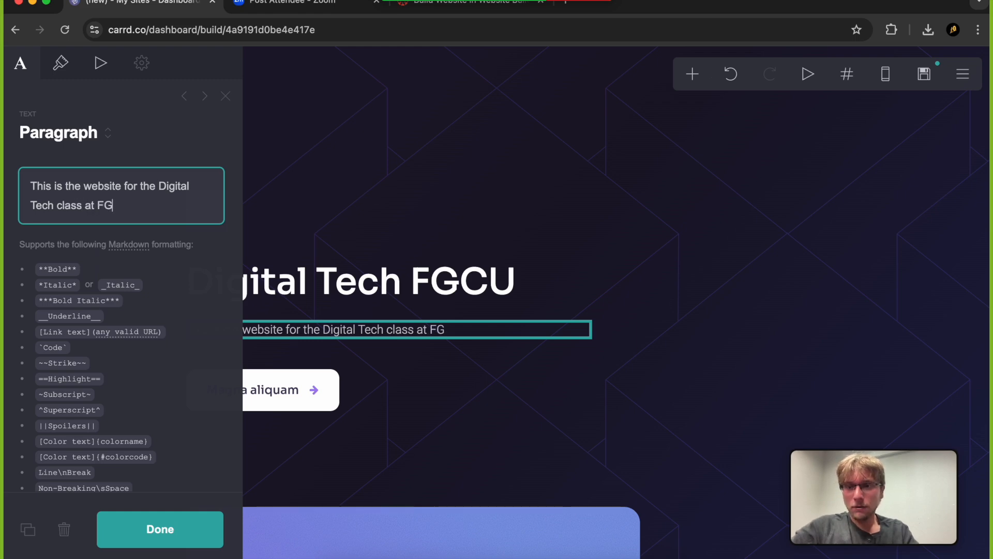
pyautogui.write('CU!')
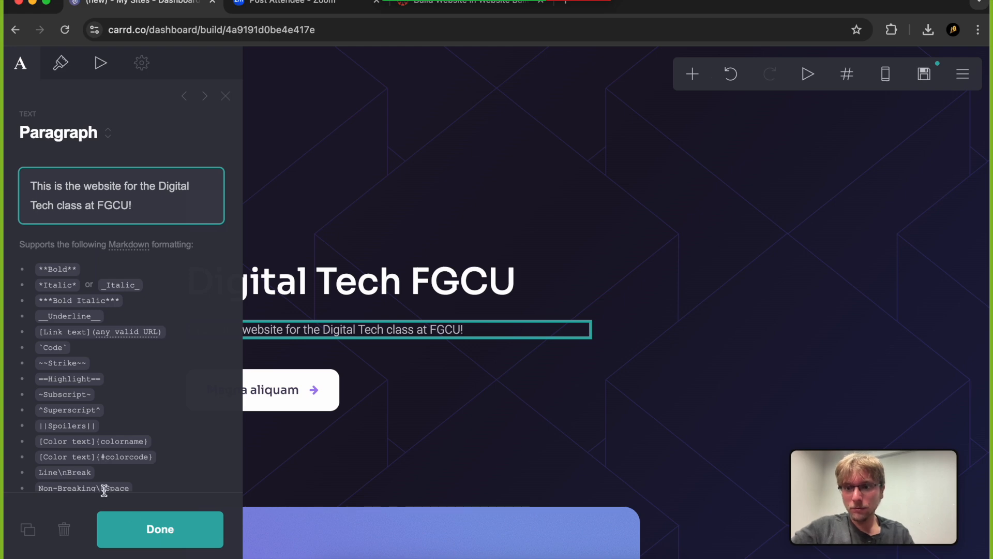
pyautogui.click(138, 530)
# Change the label of the button below the paragraph to "Subscribe"
pyautogui.click(298, 393)
pyautogui.click(166, 177)
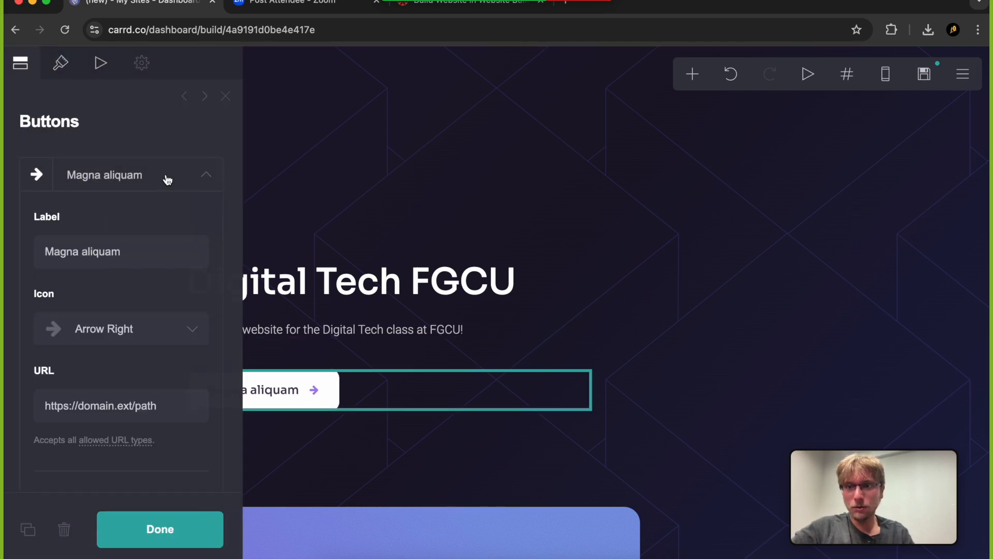
pyautogui.click(130, 249)
pyautogui.press('BackSpace')
pyautogui.press('BackSpace')
pyautogui.press('BackSpace')
pyautogui.press('BackSpace')
pyautogui.press('BackSpace')
pyautogui.press('BackSpace')
pyautogui.press('BackSpace')
pyautogui.press('BackSpace')
pyautogui.press('BackSpace')
pyautogui.press('BackSpace')
pyautogui.press('BackSpace')
pyautogui.press('BackSpace')
pyautogui.press('BackSpace')
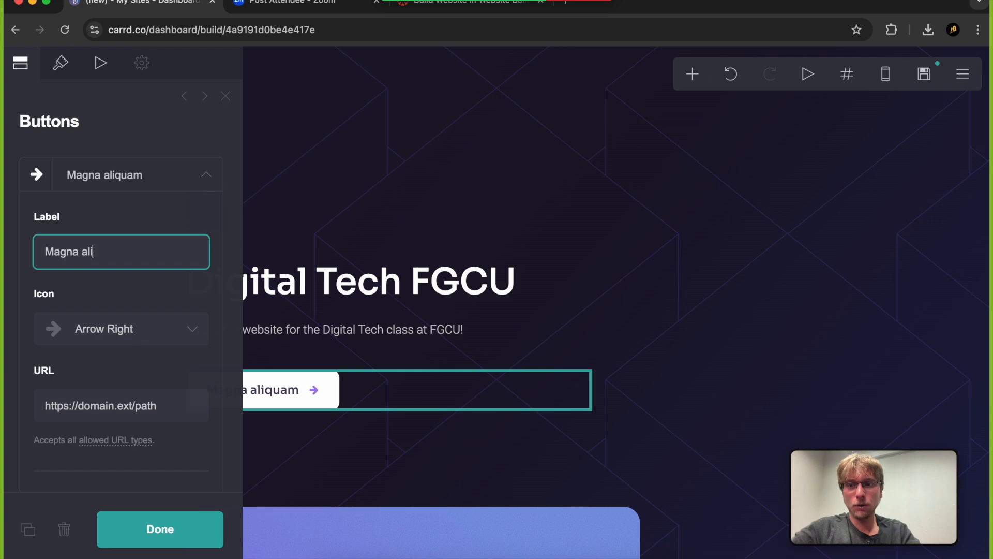
pyautogui.write('Subscribe')
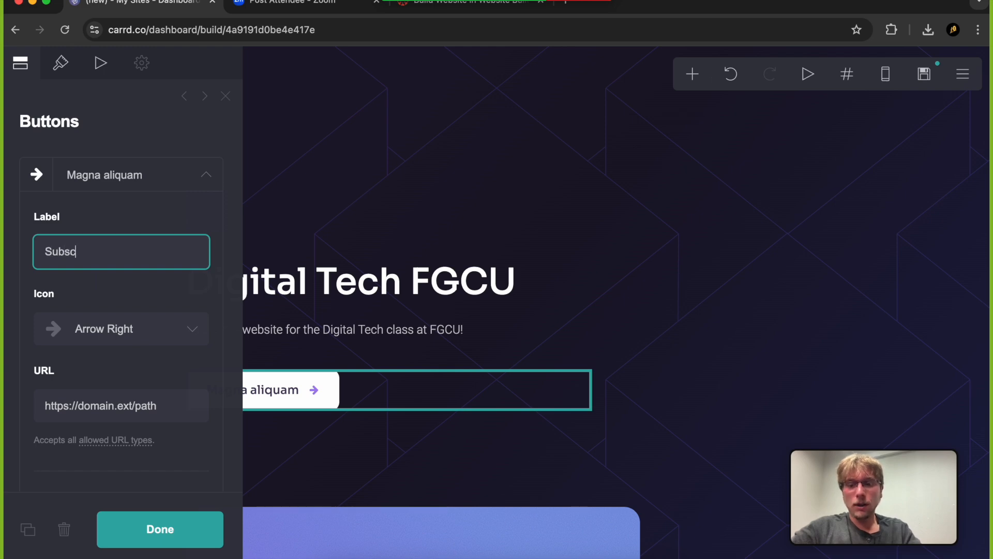
pyautogui.click(154, 533)
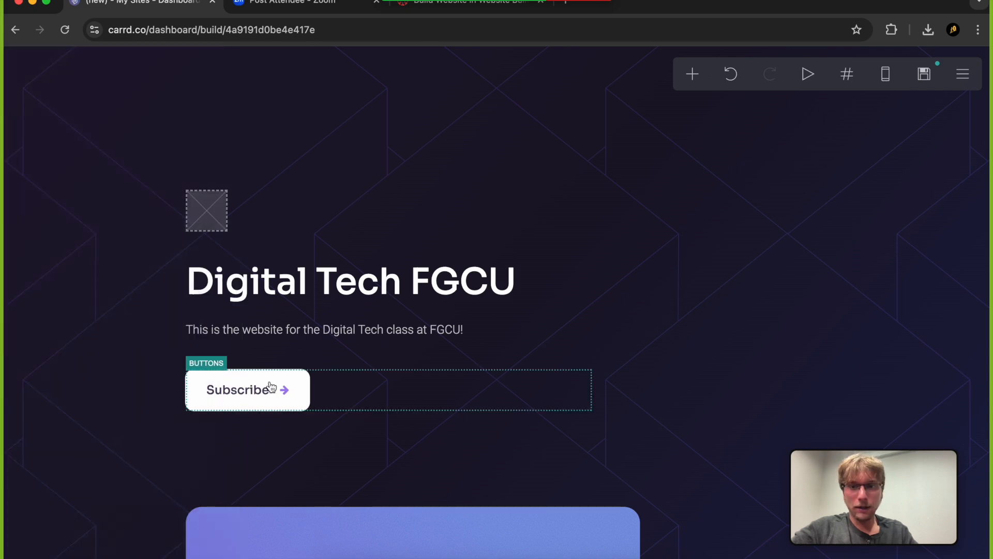
# Examine the settings of the Subscribe button, its container, the image placeholder, the title and the paragraph
pyautogui.click(242, 400)
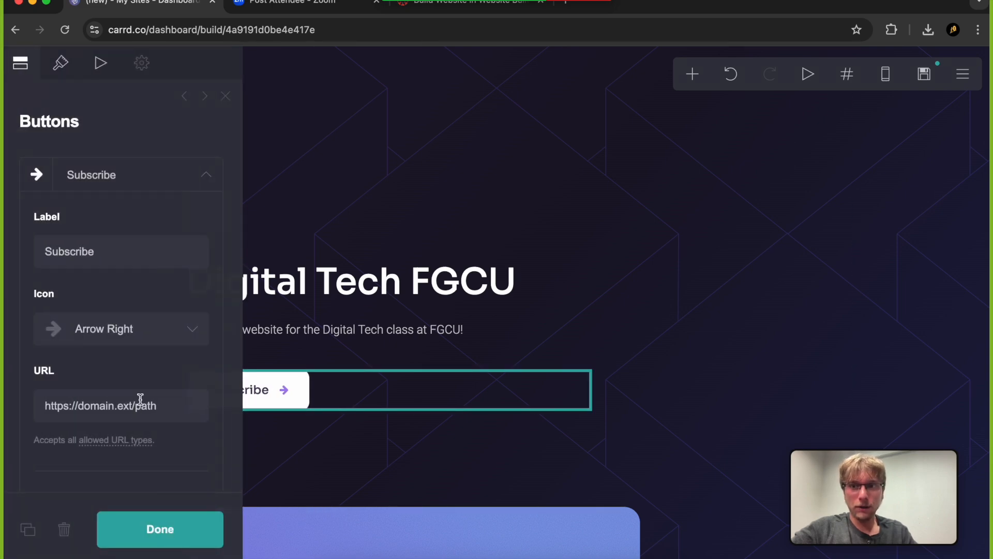
pyautogui.scroll(-7, 147, 357)
pyautogui.scroll(7, 147, 357)
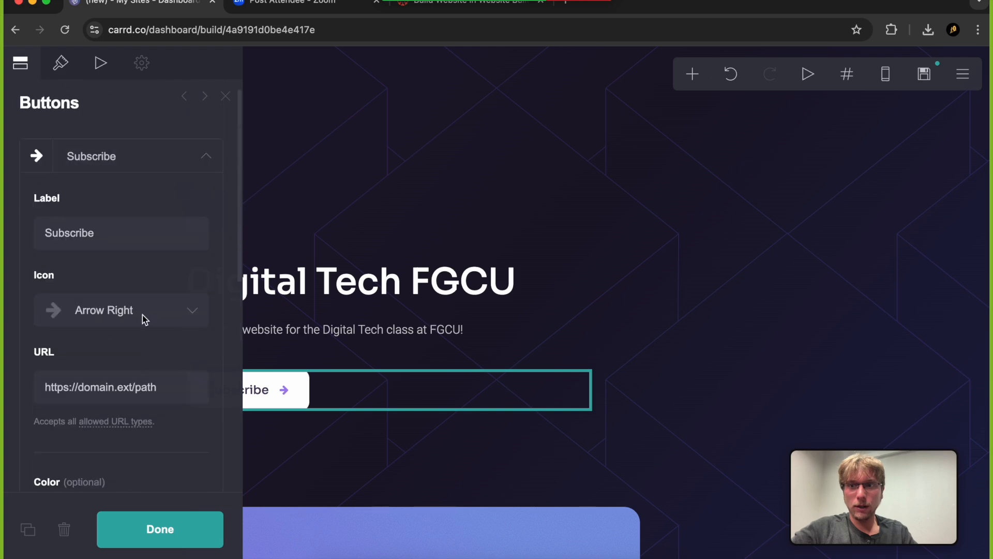
pyautogui.click(318, 222)
pyautogui.click(619, 241)
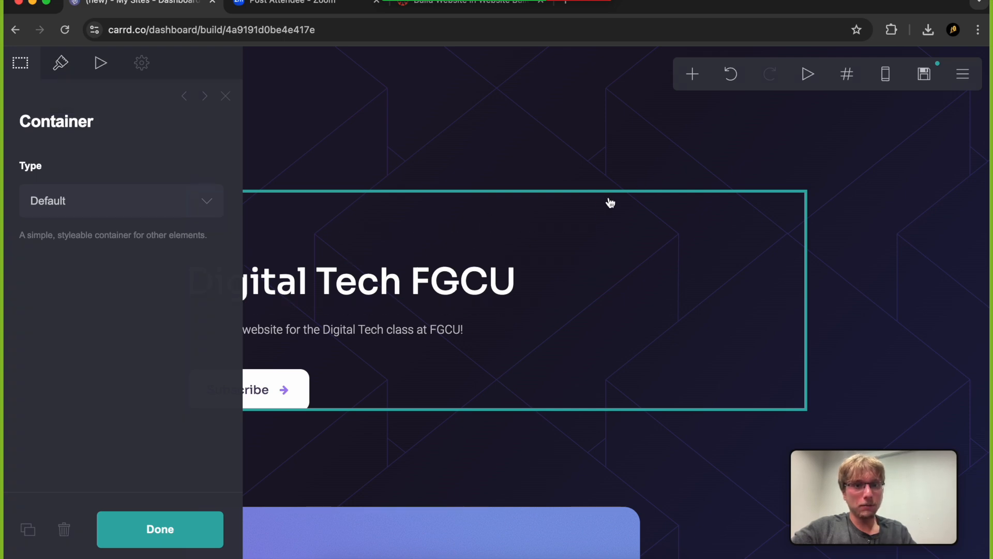
pyautogui.click(419, 299)
pyautogui.click(422, 236)
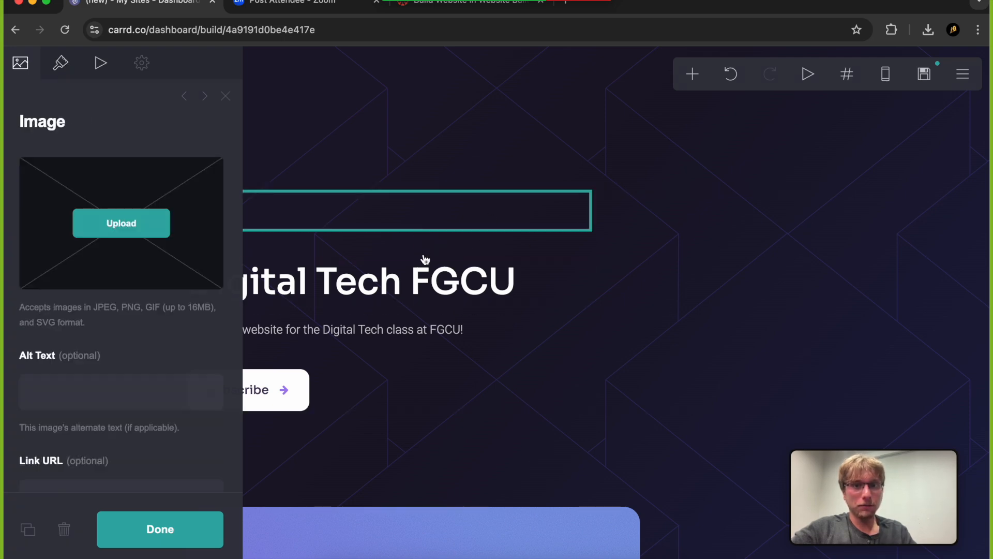
pyautogui.click(420, 278)
pyautogui.click(398, 330)
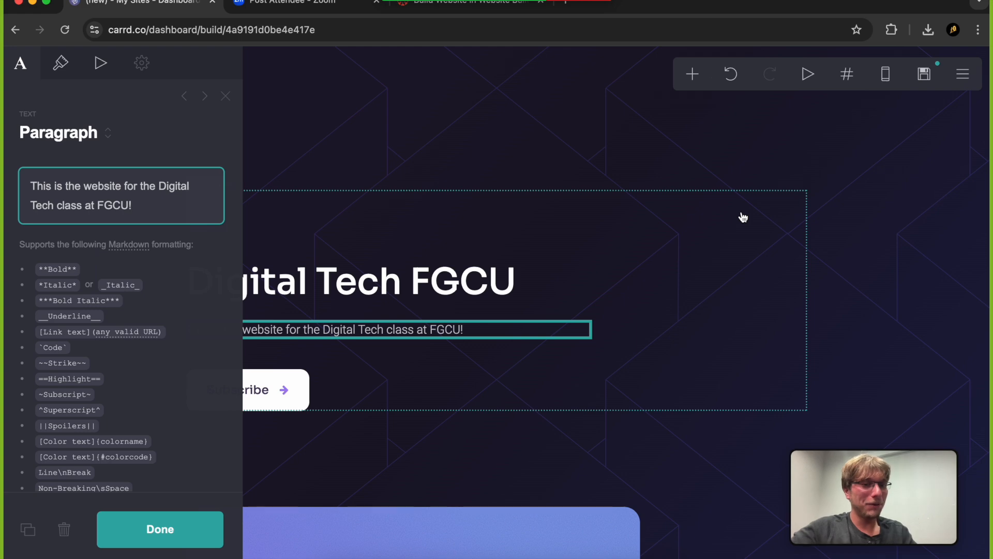
# Try centre alignment for the contents of the container around the title and button, and finish with the alignment set to Left
pyautogui.click(289, 250)
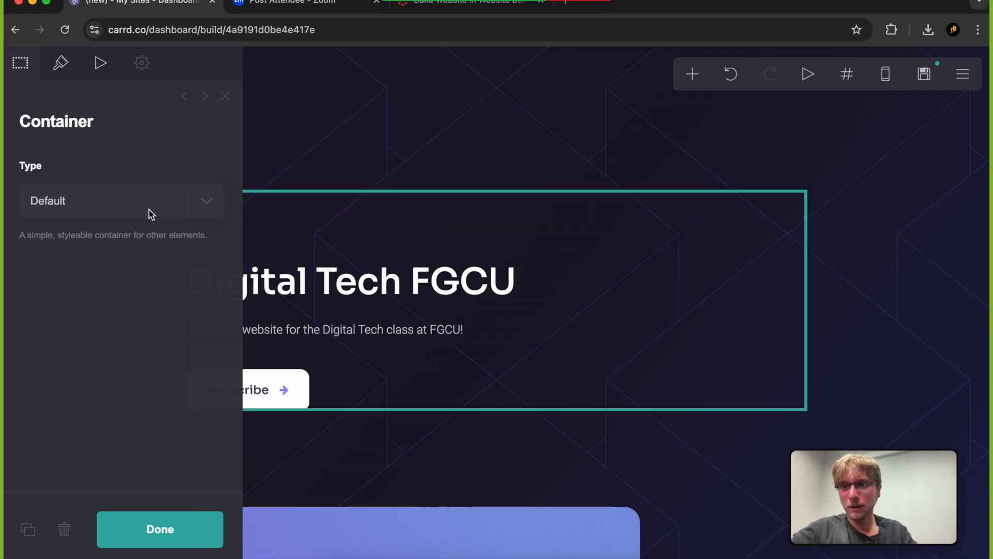
pyautogui.click(115, 212)
pyautogui.click(61, 69)
pyautogui.click(61, 69)
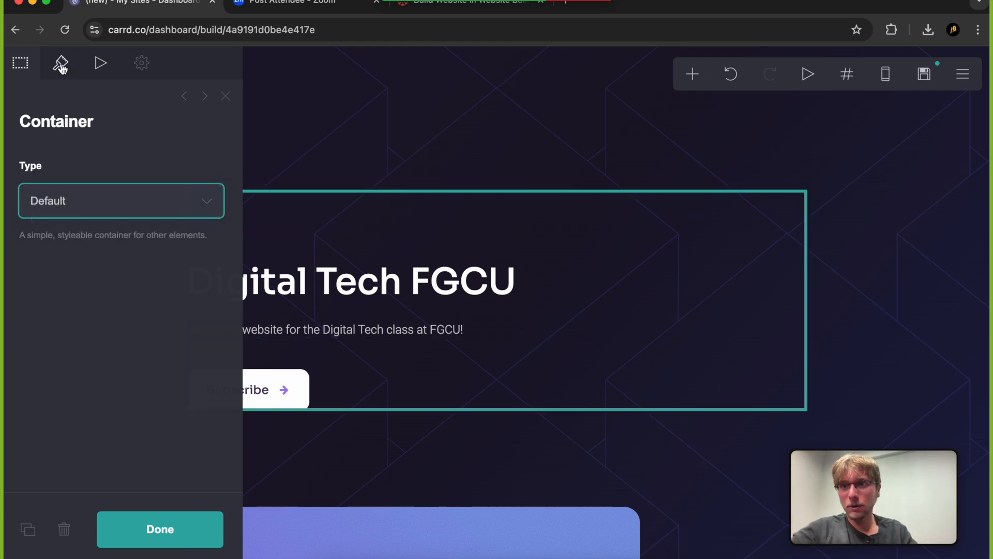
pyautogui.scroll(-10, 77, 207)
pyautogui.scroll(-5, 91, 241)
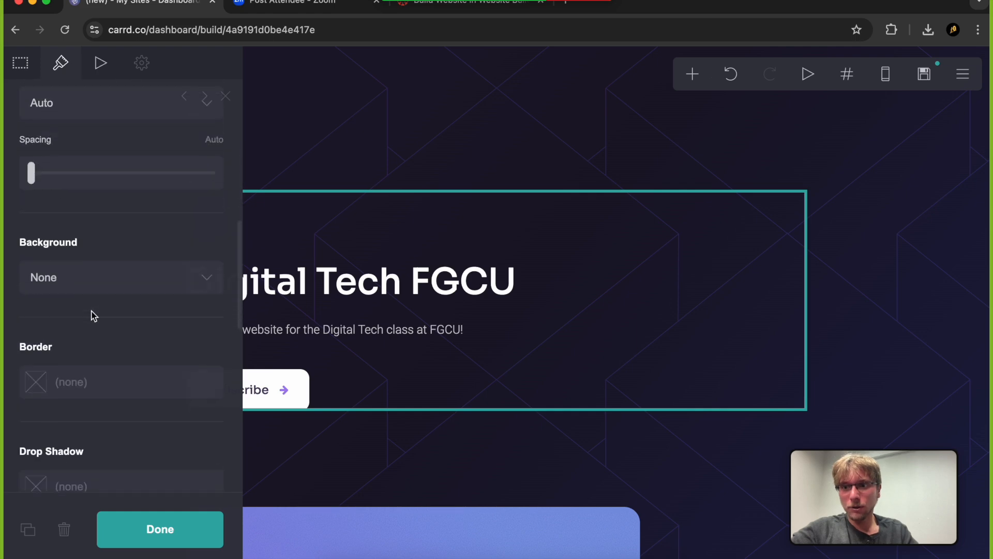
pyautogui.scroll(8, 81, 347)
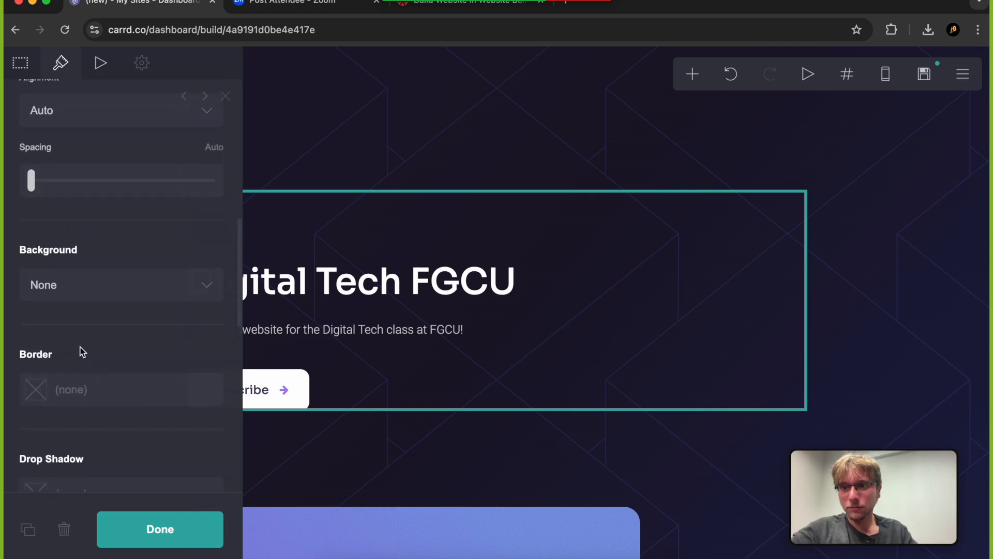
pyautogui.click(124, 200)
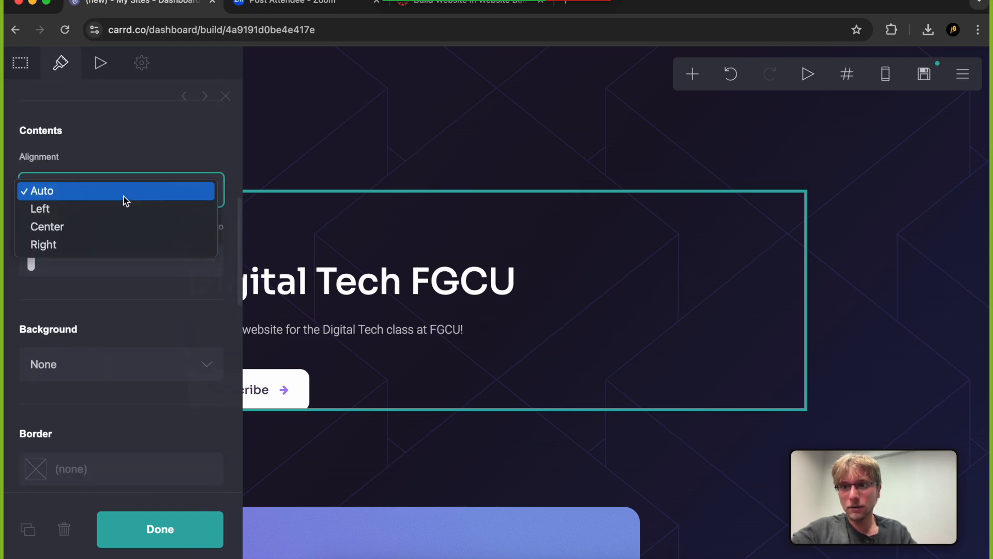
pyautogui.click(101, 226)
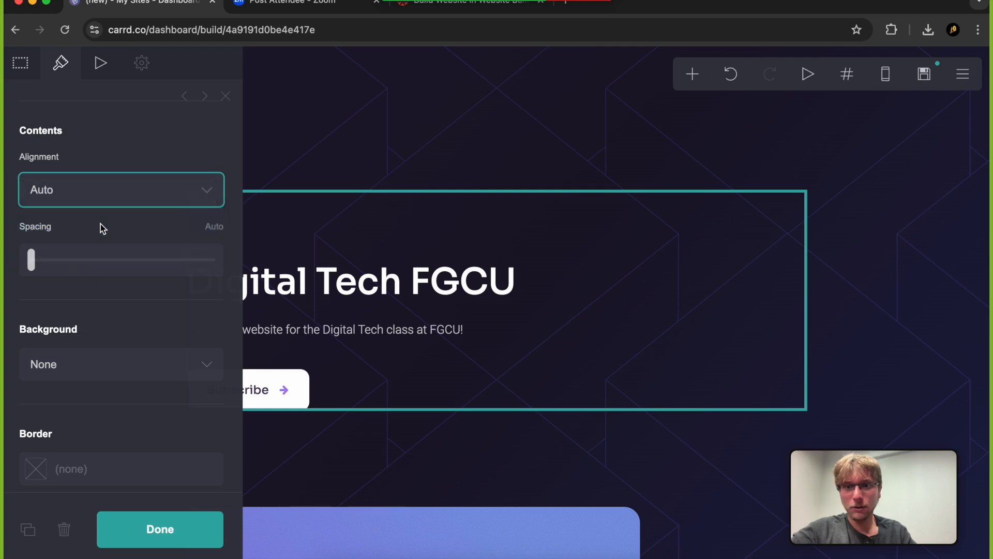
pyautogui.click(135, 194)
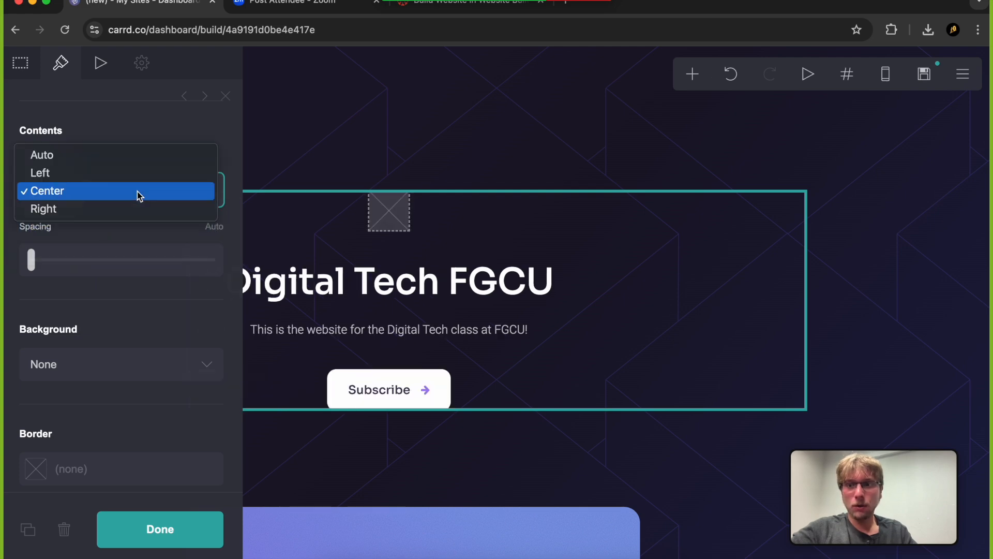
pyautogui.click(117, 166)
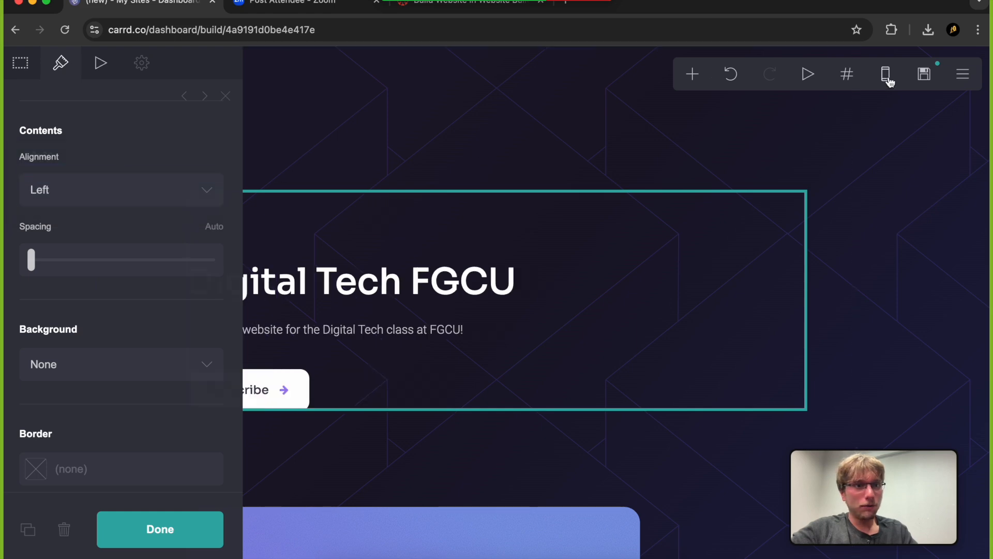
# Preview the page in mobile view down to the cards, and return to the desktop view with no element settings open
pyautogui.click(886, 74)
pyautogui.click(569, 372)
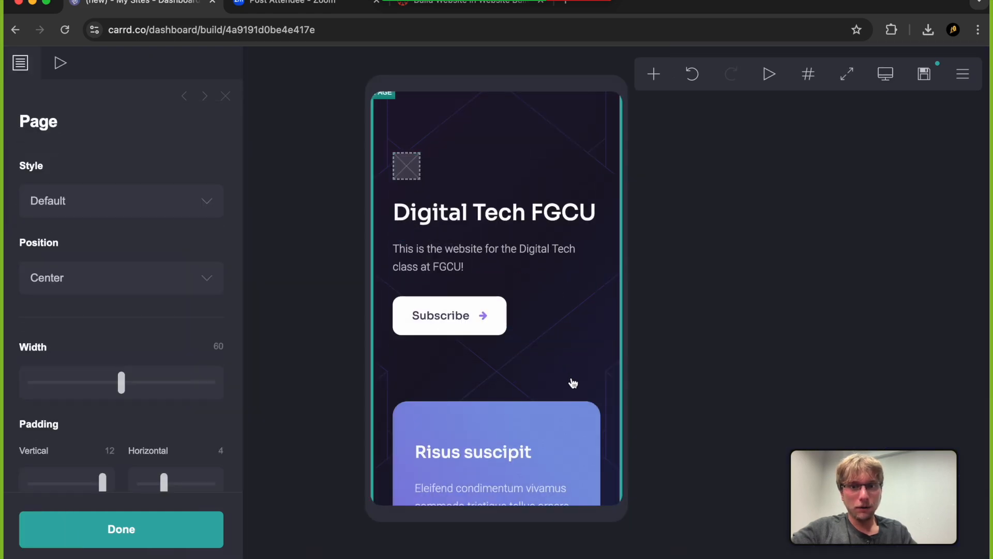
pyautogui.scroll(-1, 574, 393)
pyautogui.scroll(-6, 578, 405)
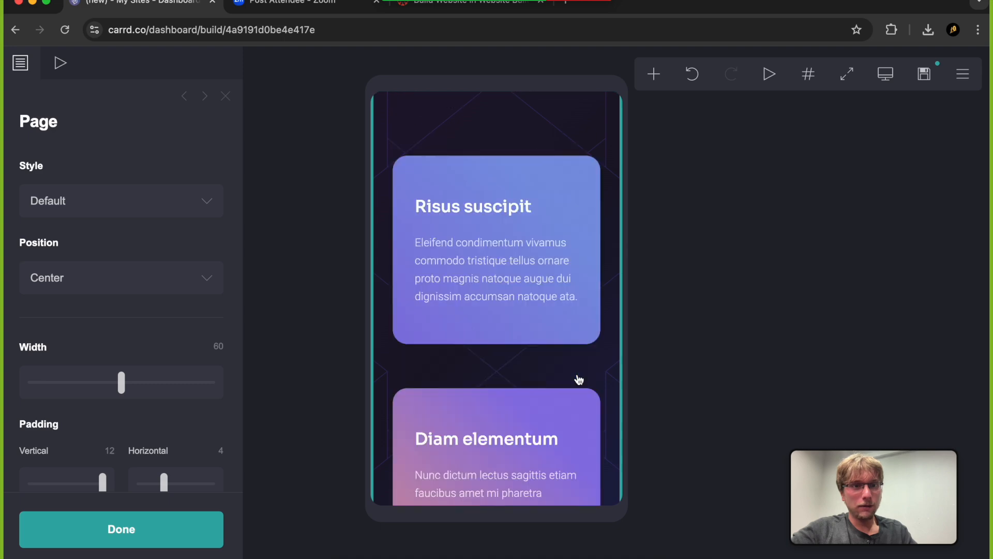
pyautogui.scroll(6, 576, 379)
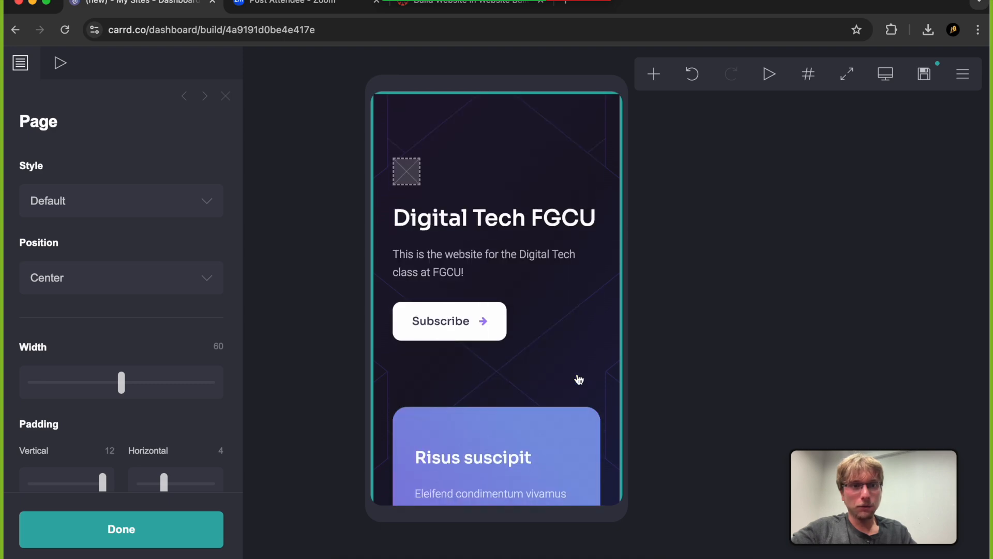
pyautogui.click(893, 71)
pyautogui.click(642, 228)
pyautogui.click(825, 203)
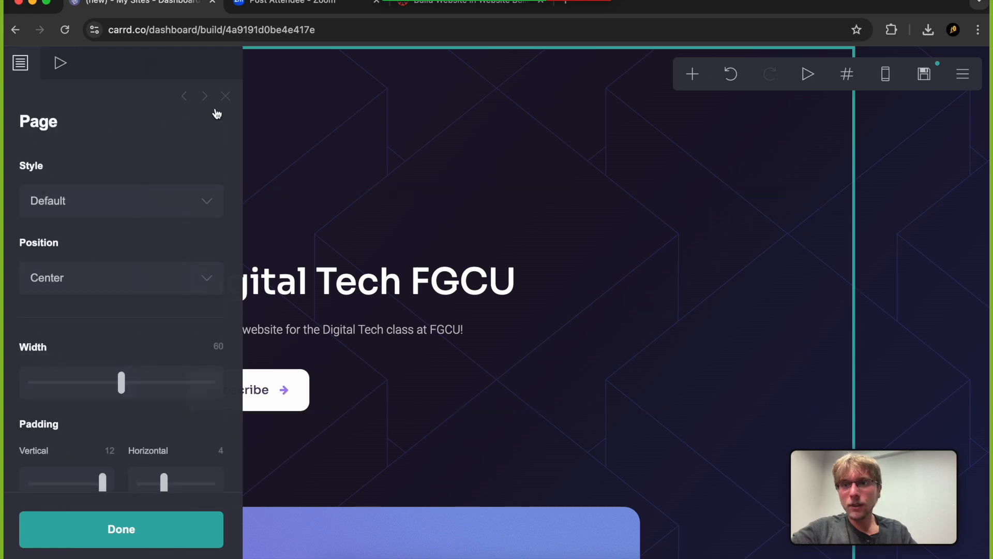
pyautogui.click(225, 97)
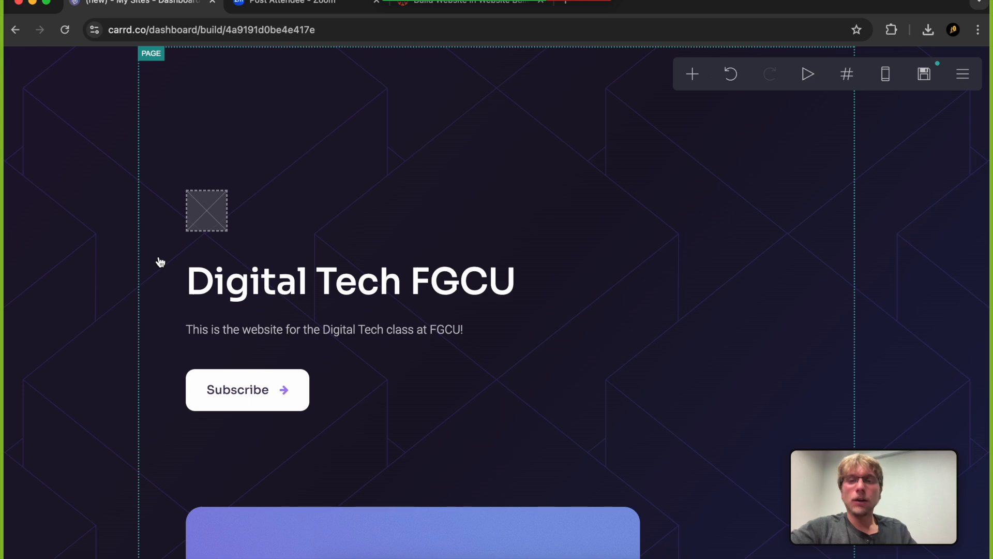
# Open the site's publish settings and enter "Digital Tech FGCU" as the site title
pyautogui.click(963, 74)
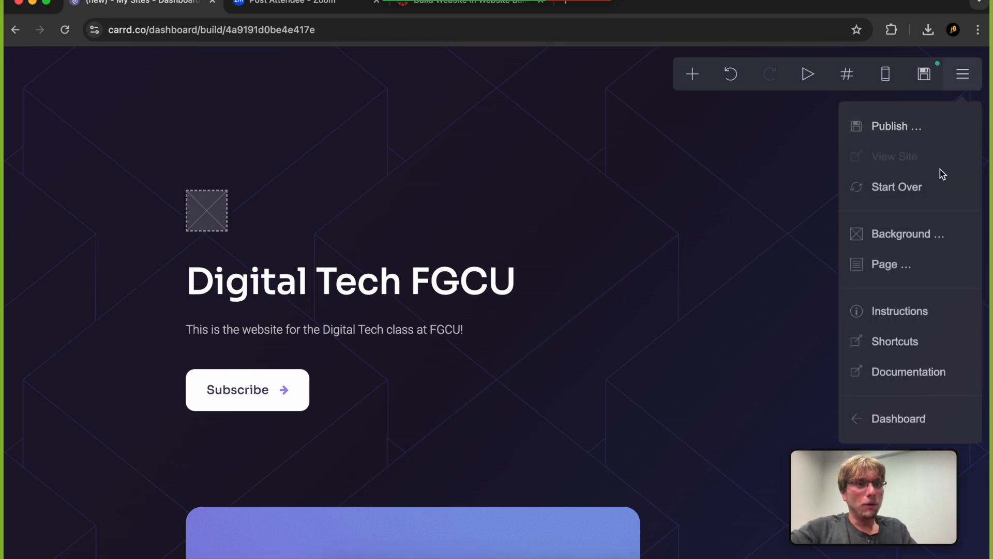
pyautogui.click(929, 139)
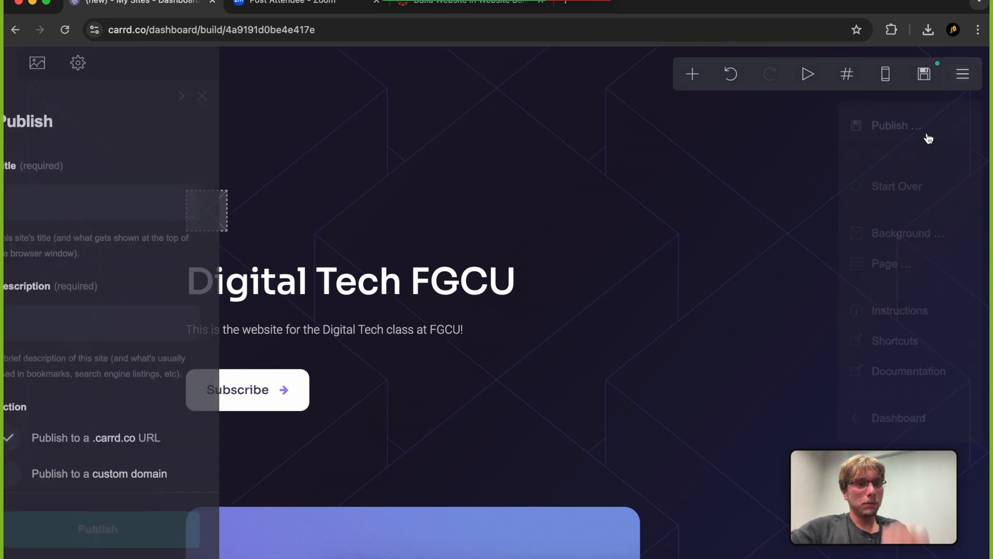
pyautogui.click(139, 200)
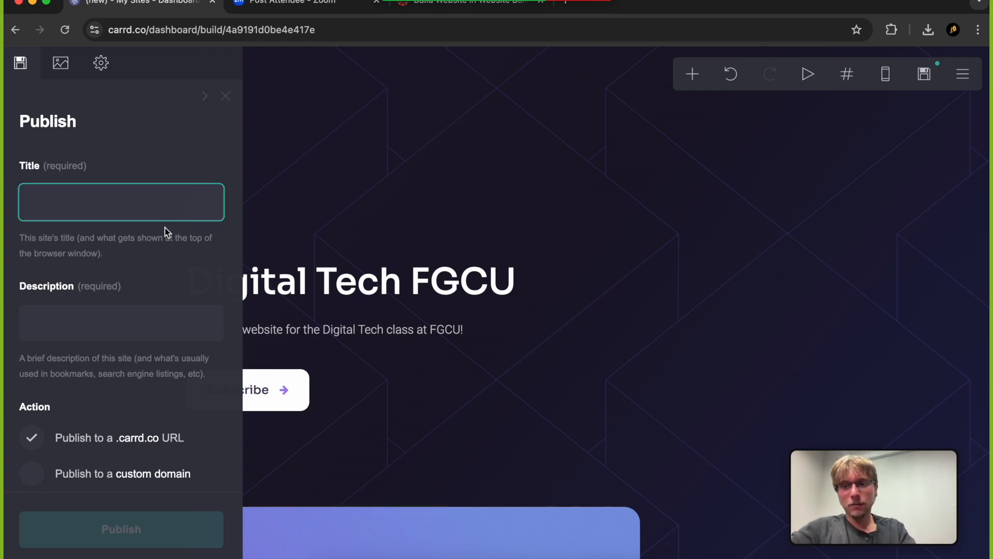
pyautogui.write('D')
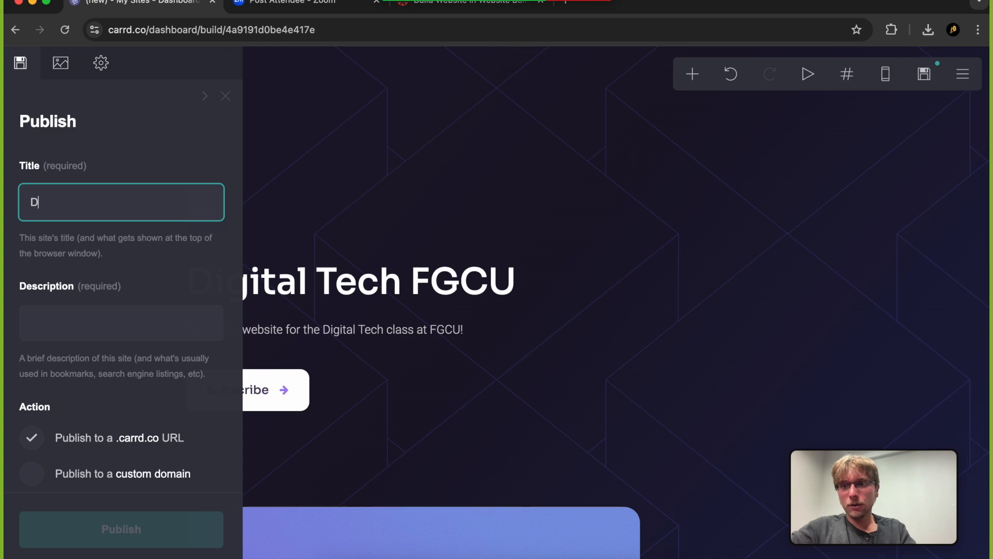
pyautogui.write('DIgital')
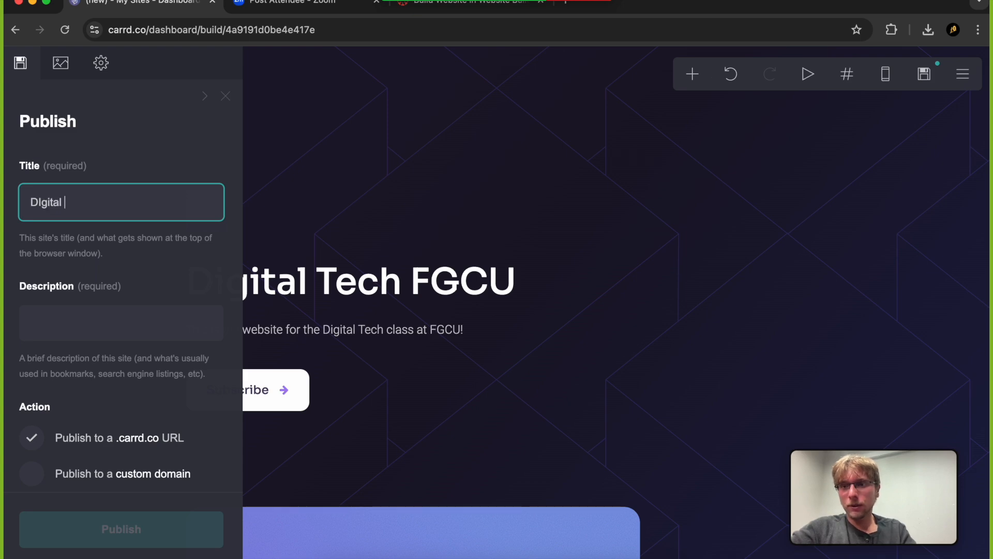
pyautogui.write('igit')
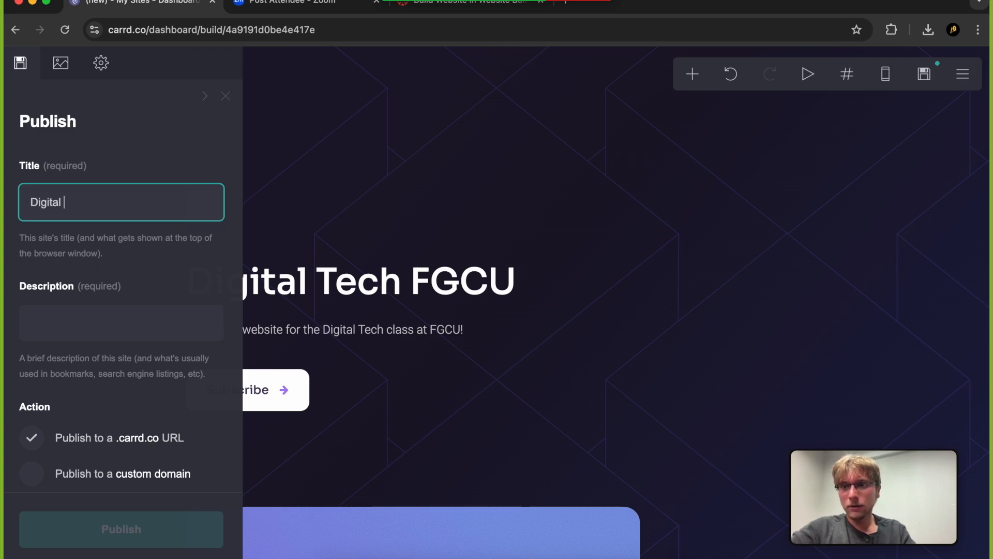
pyautogui.write('al Tech FGCU')
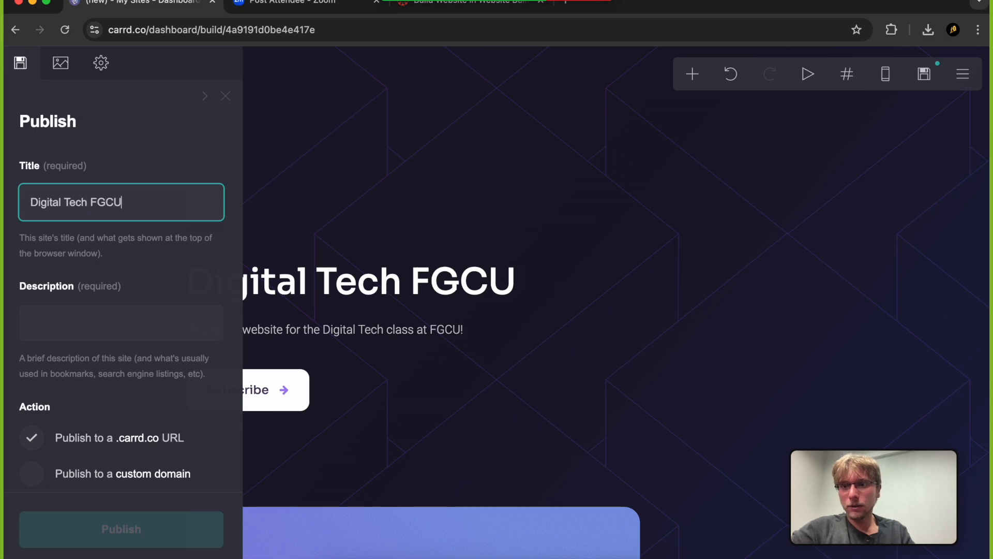
# Enter "This is the website for the Digital Tech class at FGCU" as the site description
pyautogui.click(150, 315)
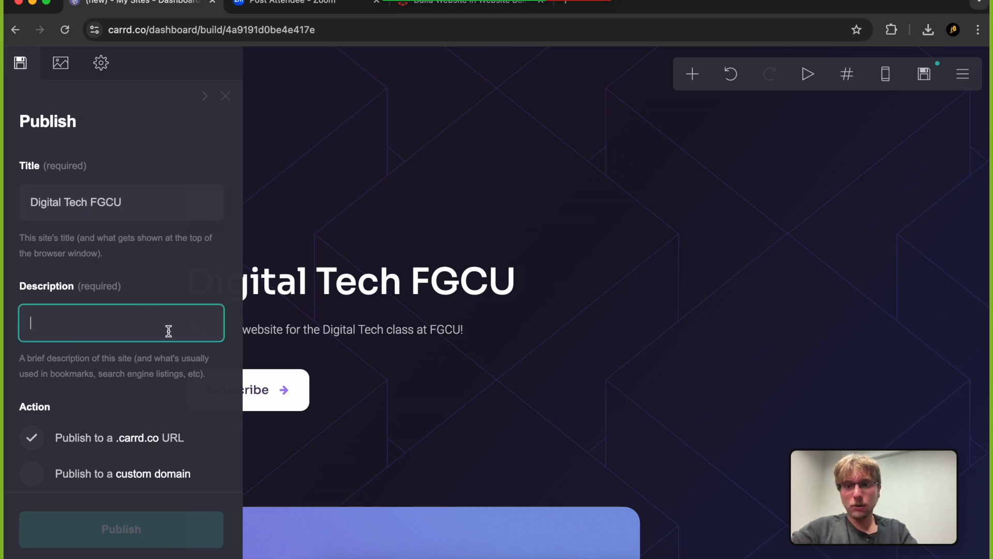
pyautogui.write('THis')
pyautogui.press('BackSpace')
pyautogui.press('BackSpace')
pyautogui.write('his is the website')
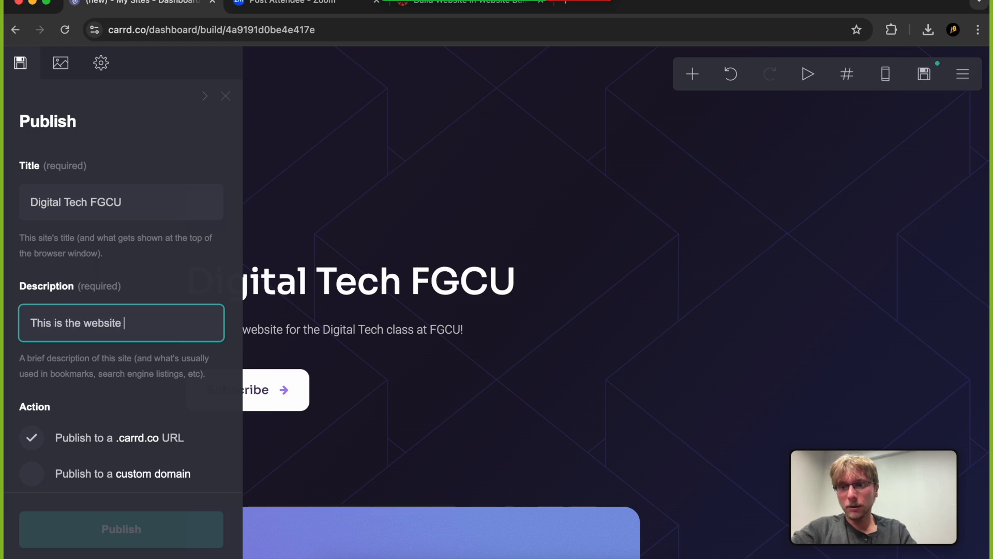
pyautogui.write(' for the Digital Tech Cla')
pyautogui.press('BackSpace')
pyautogui.press('BackSpace')
pyautogui.press('BackSpace')
pyautogui.write('class at FGC')
pyautogui.click(157, 386)
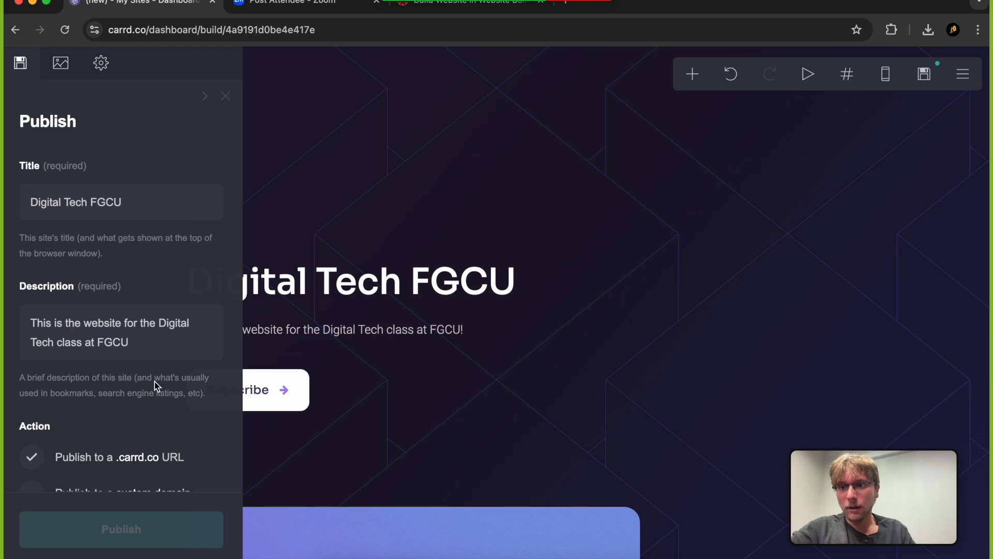
# Check the option for publishing to a custom domain, and switch back to publishing to a .carrd.co URL
pyautogui.scroll(-5, 155, 386)
pyautogui.scroll(-1, 134, 357)
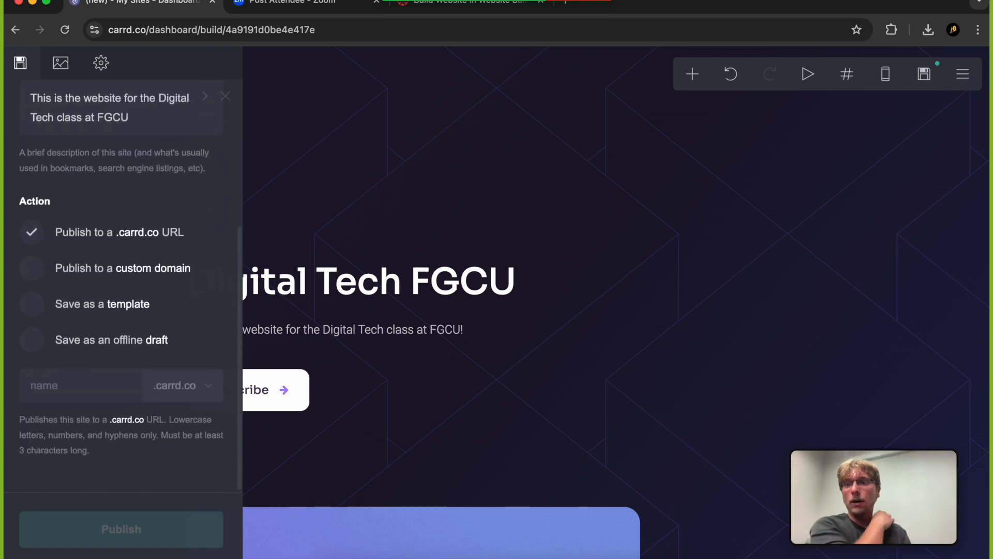
pyautogui.click(36, 272)
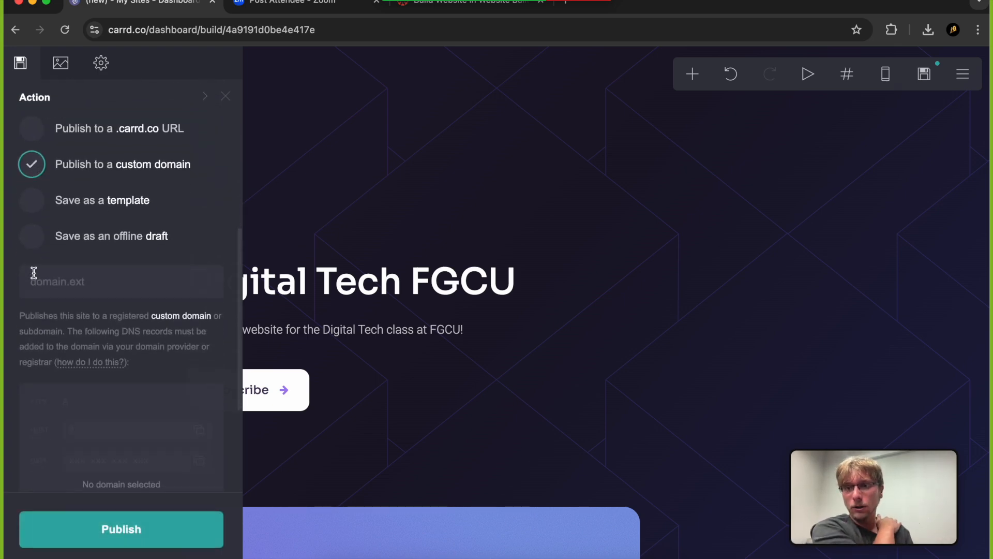
pyautogui.click(45, 143)
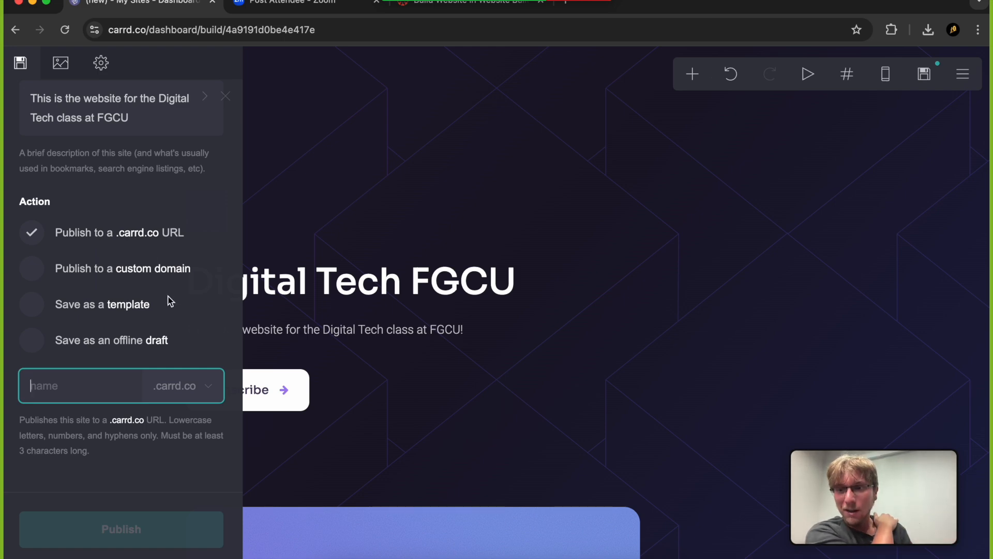
pyautogui.click(101, 441)
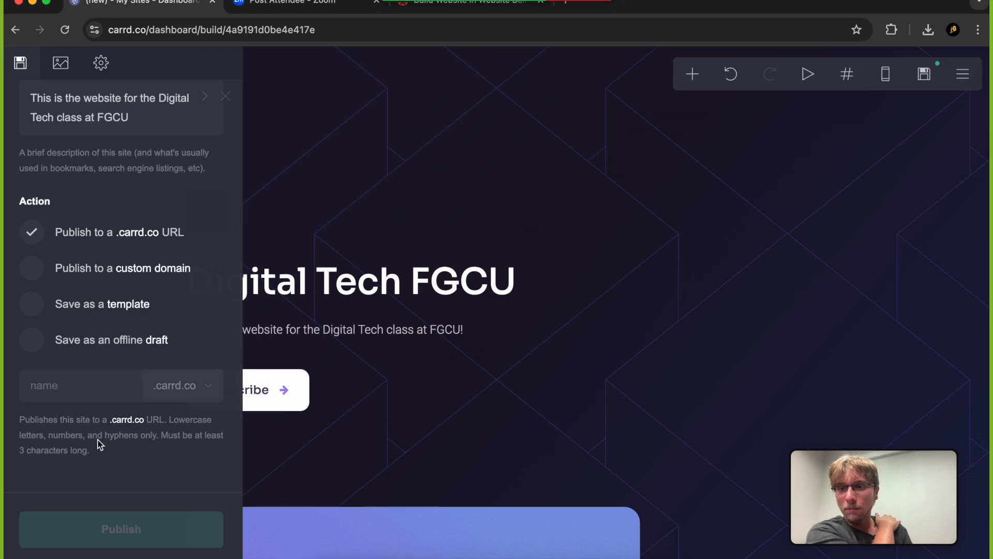
# Enter "digitaltechfgcu" as the name of the site's .carrd.co address
pyautogui.click(55, 378)
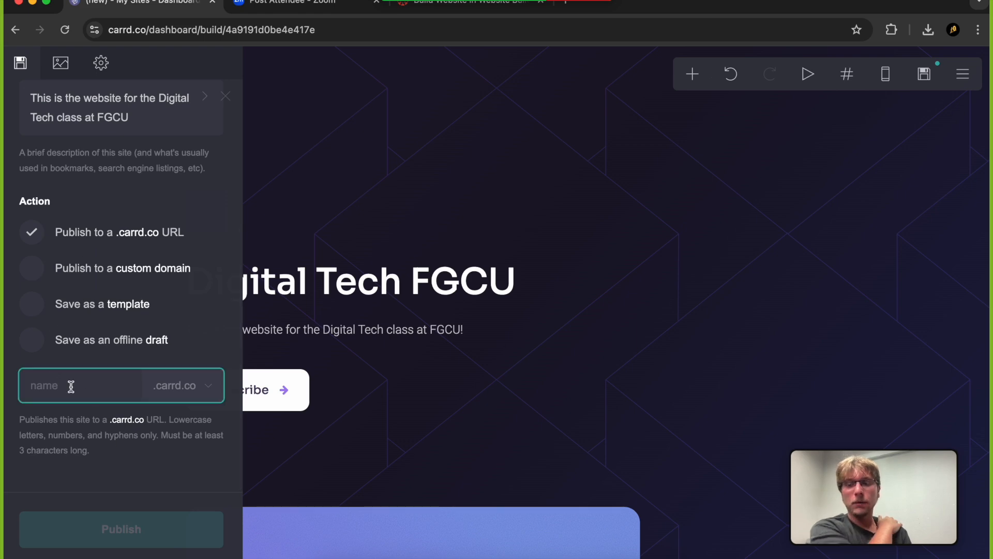
pyautogui.write('digitaltech')
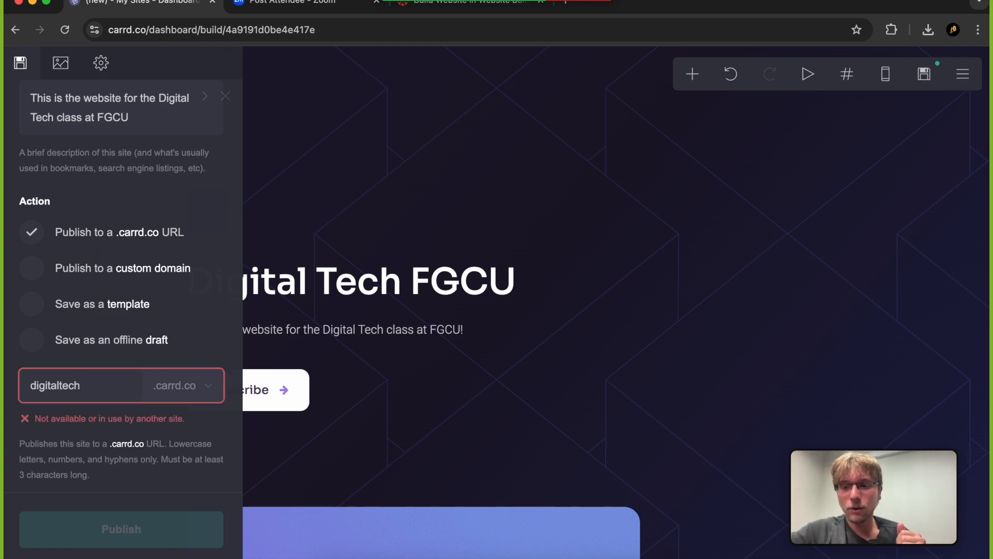
pyautogui.write('fgcu')
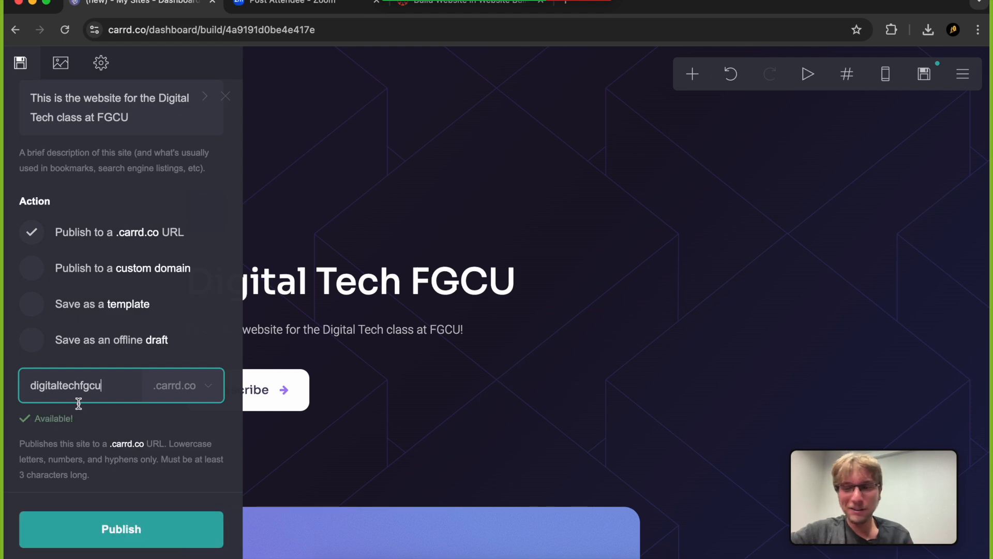
# Try to publish the site to its .carrd.co address and go to the first unfinished element
pyautogui.scroll(-1, 89, 454)
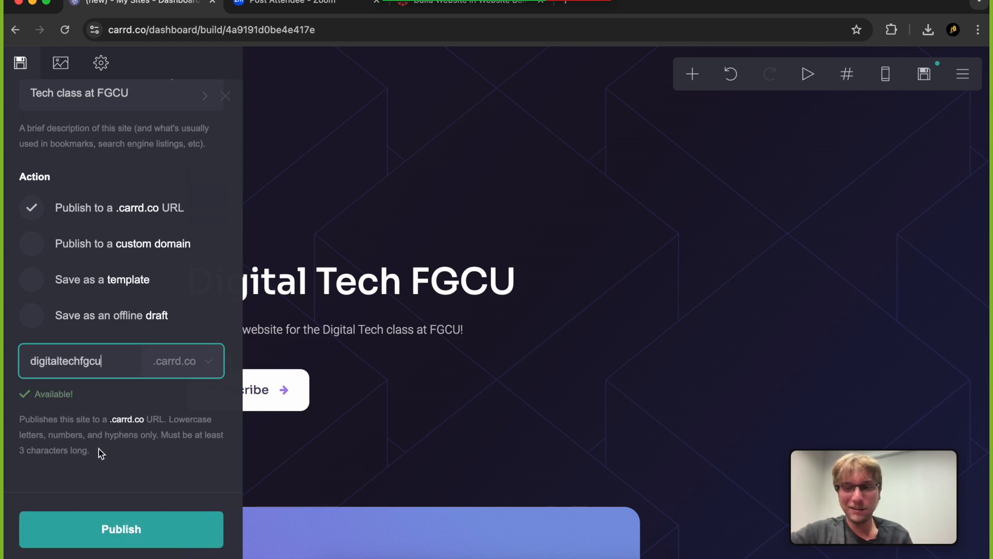
pyautogui.click(114, 520)
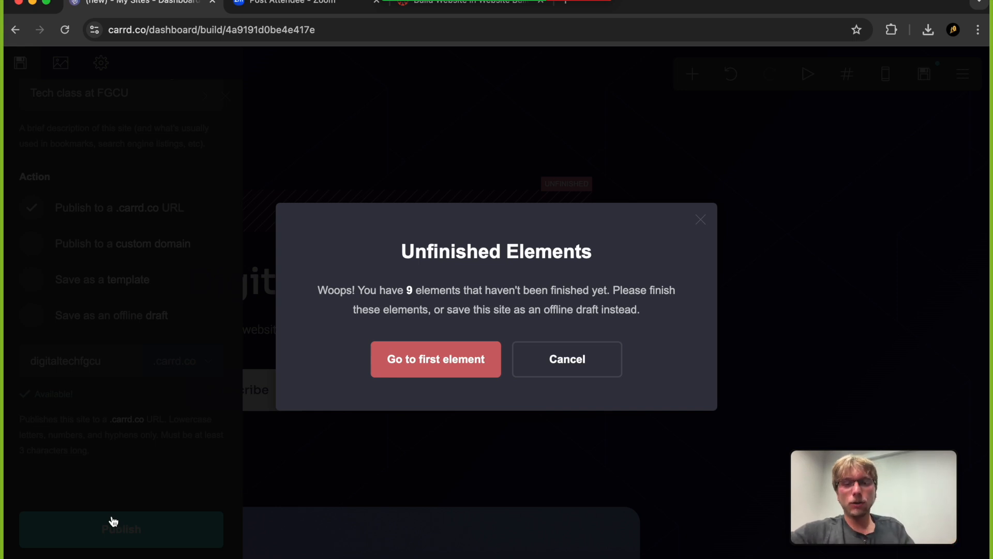
pyautogui.click(436, 358)
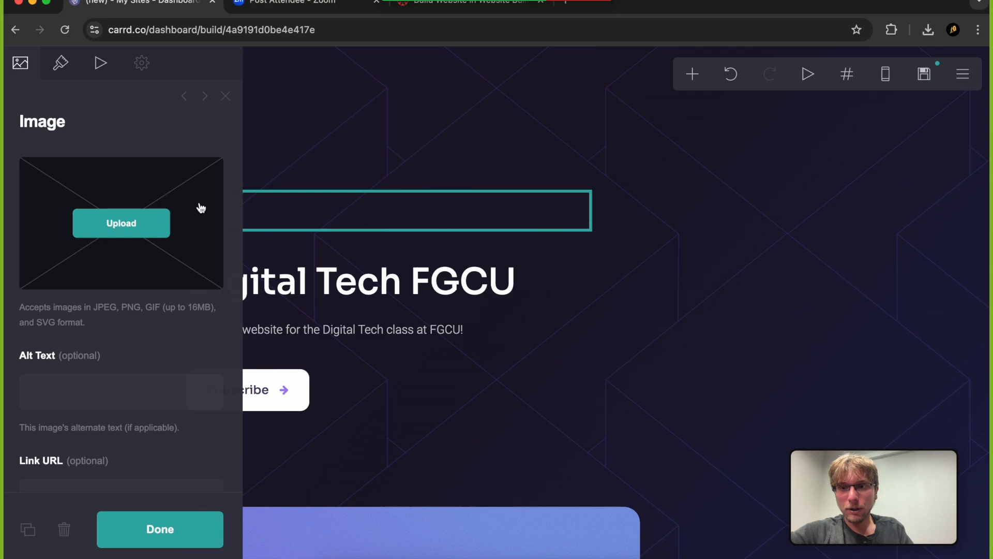
# Upload "The Thinker" drawing from the Desktop folder as the image above the "Digital Tech FGCU" heading and accept its crop
pyautogui.click(146, 224)
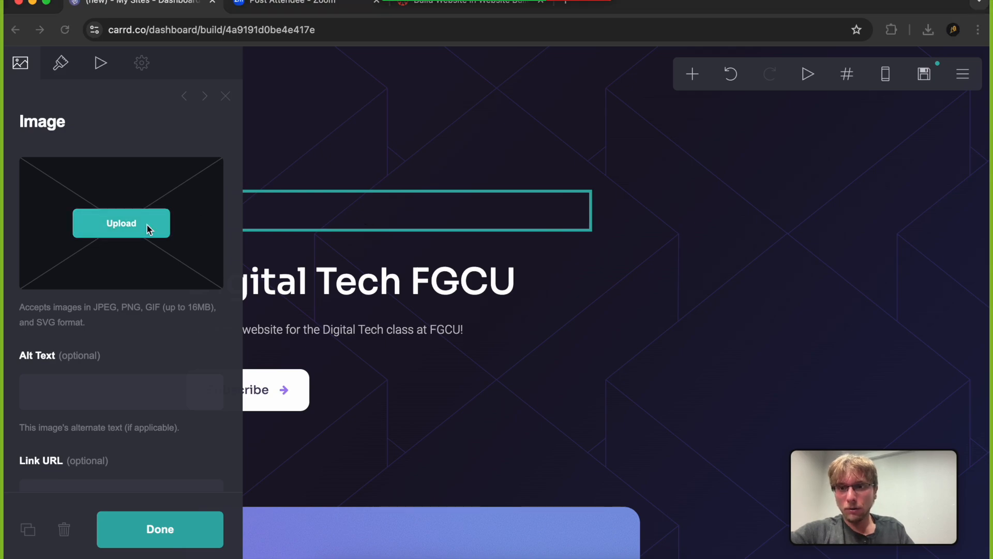
pyautogui.click(265, 192)
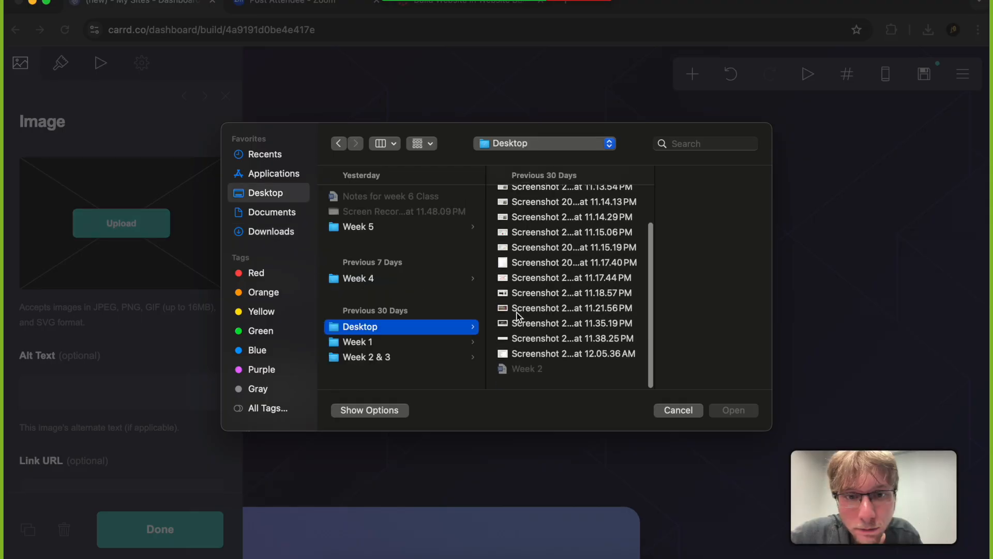
pyautogui.scroll(3, 548, 220)
pyautogui.click(547, 214)
pyautogui.doubleClick(547, 214)
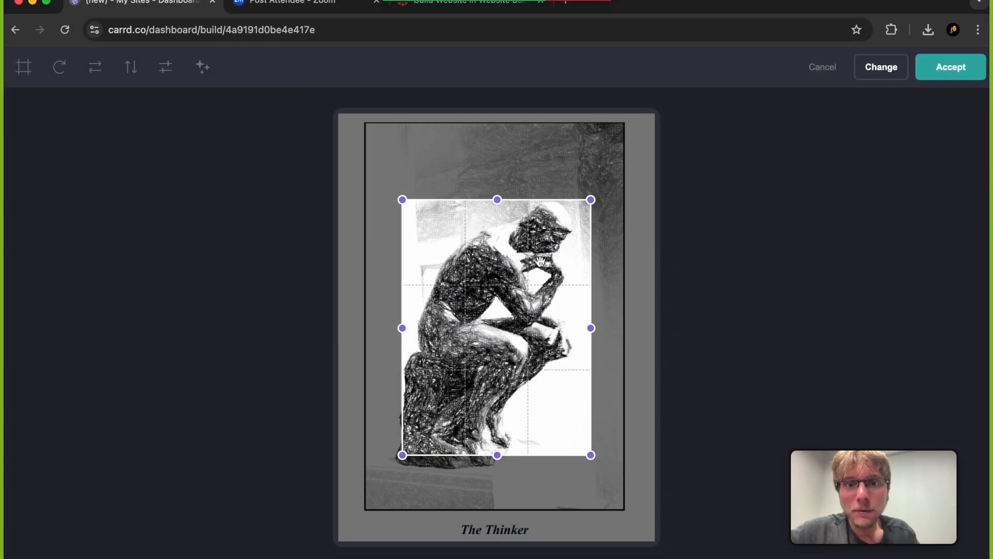
pyautogui.click(954, 67)
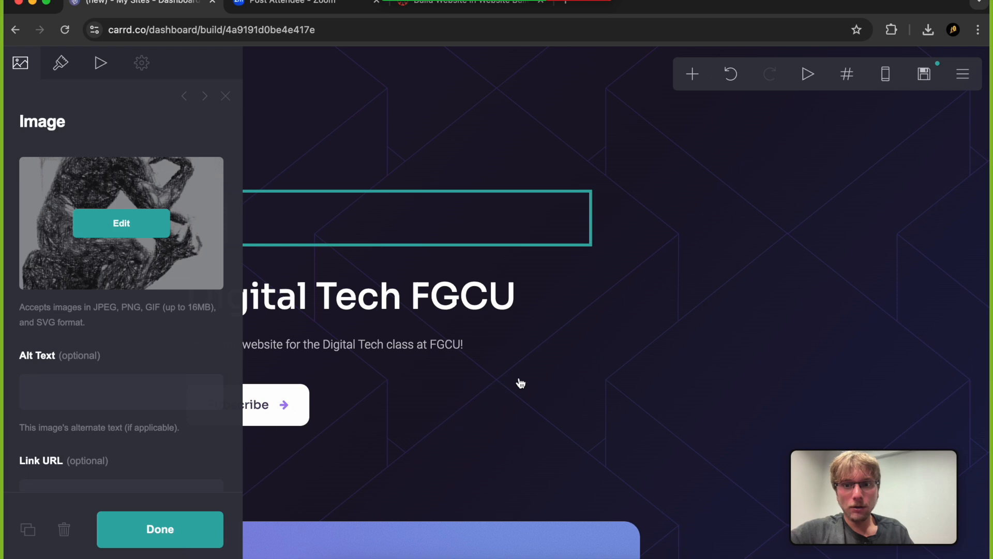
# Review the uploaded image's content and appearance settings, and close them to see it on the page
pyautogui.click(501, 409)
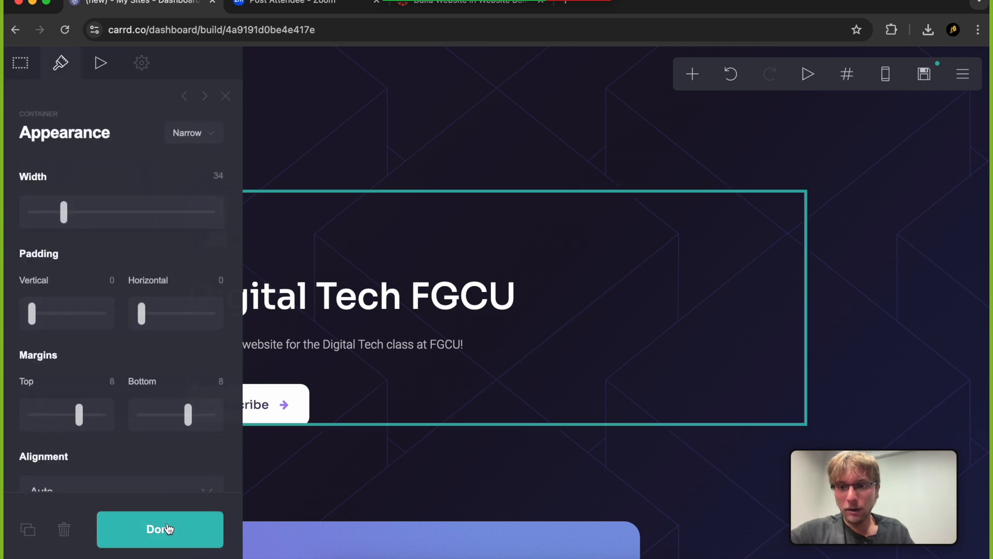
pyautogui.click(161, 528)
pyautogui.click(221, 237)
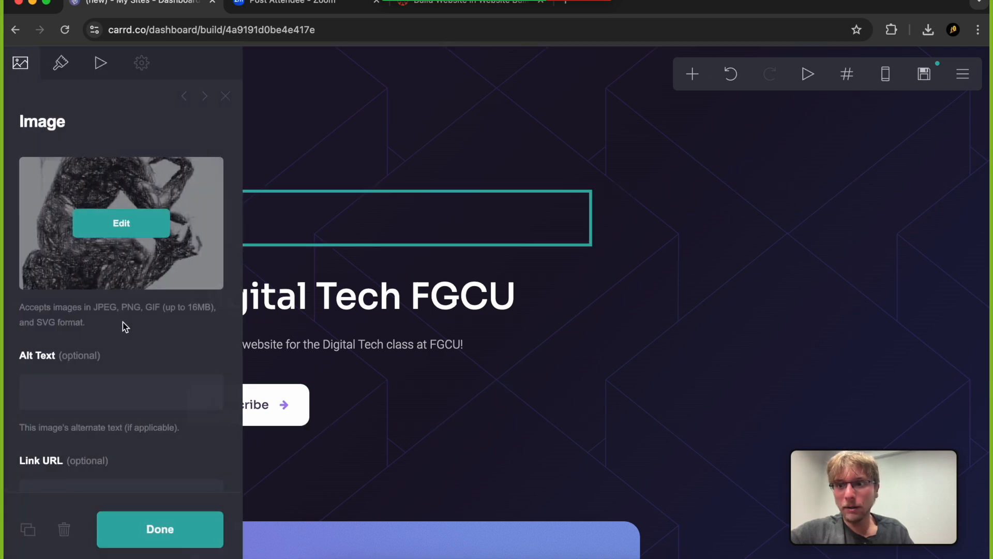
pyautogui.scroll(-3, 161, 389)
pyautogui.scroll(-2, 161, 387)
pyautogui.scroll(5, 145, 310)
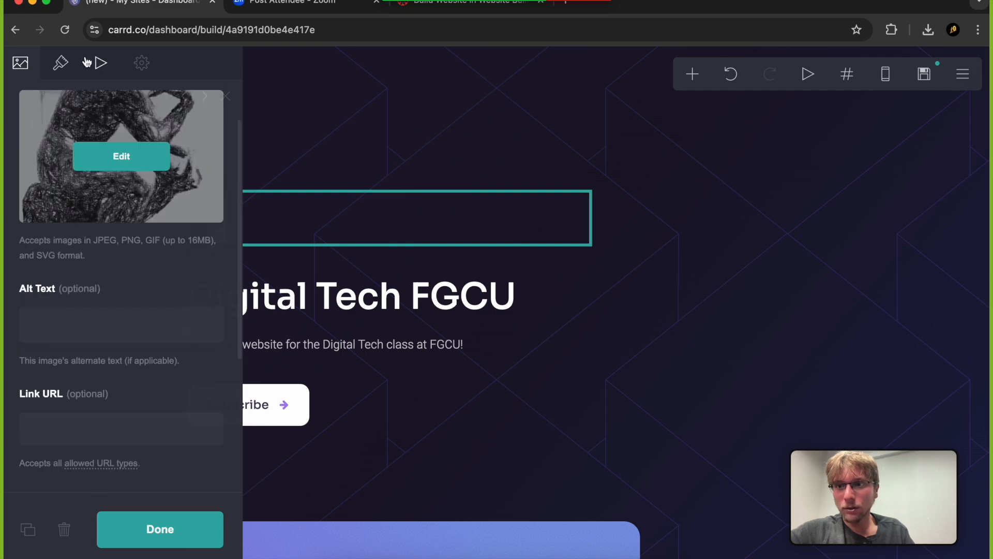
pyautogui.click(61, 62)
pyautogui.click(154, 532)
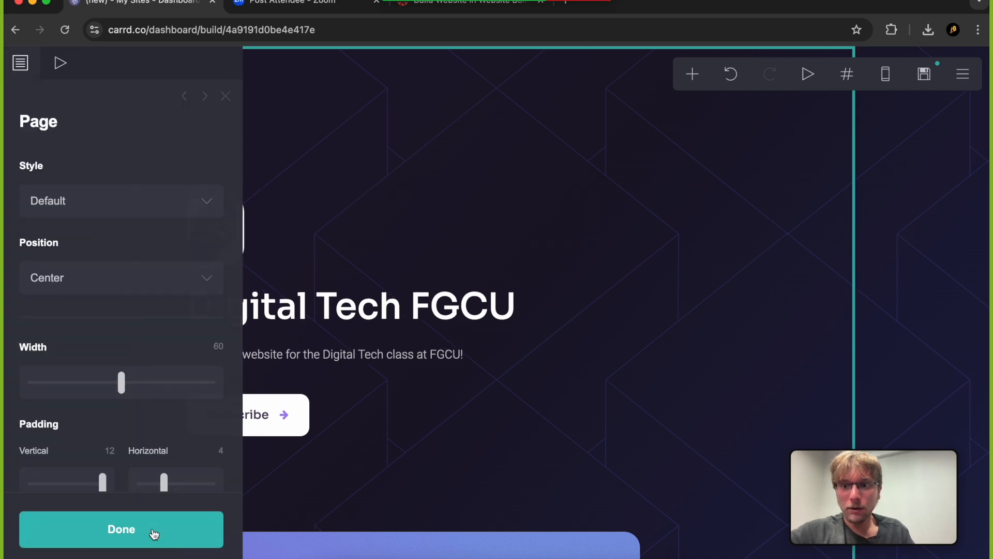
pyautogui.click(153, 534)
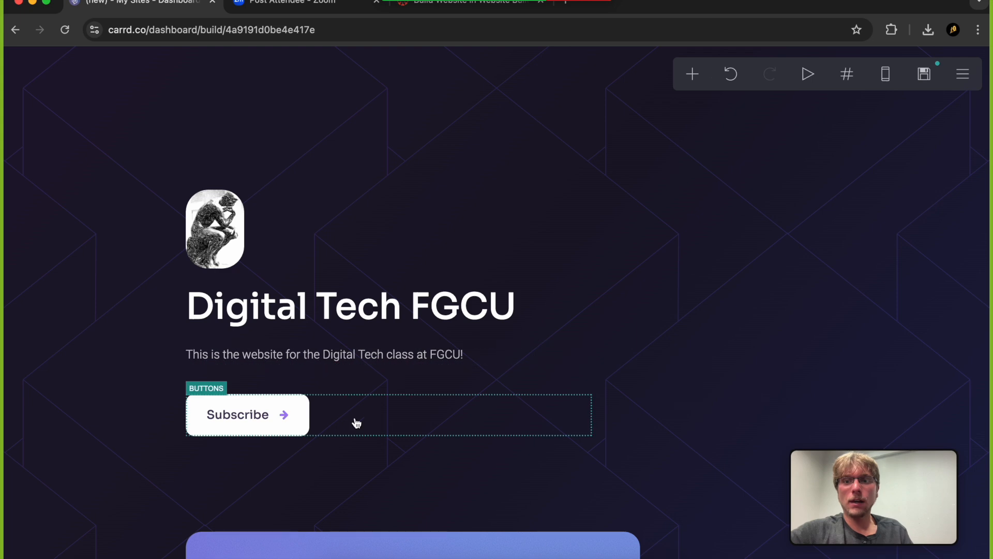
# Look over the header section, try publishing the site again and go to the first unfinished element
pyautogui.scroll(-1, 391, 415)
pyautogui.scroll(-3, 398, 412)
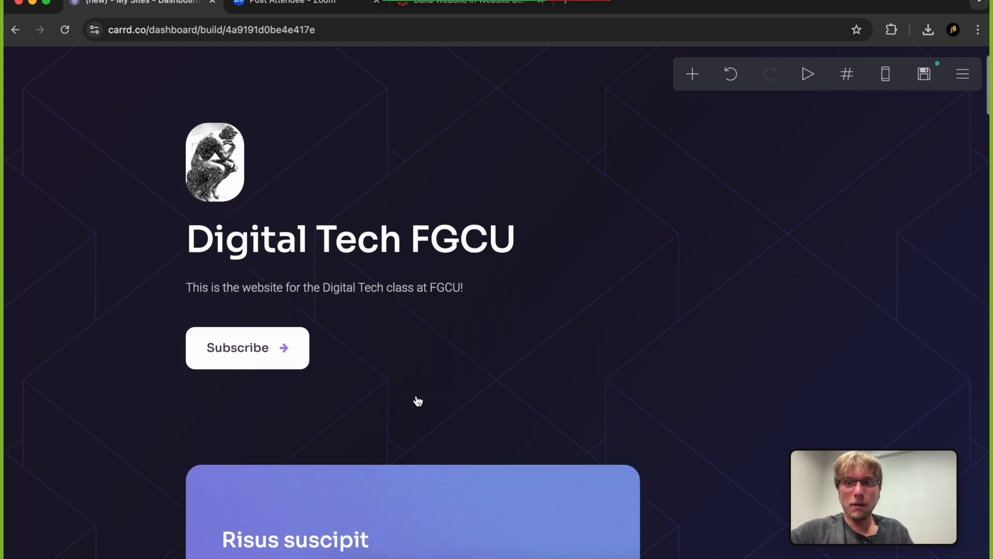
pyautogui.scroll(3, 497, 331)
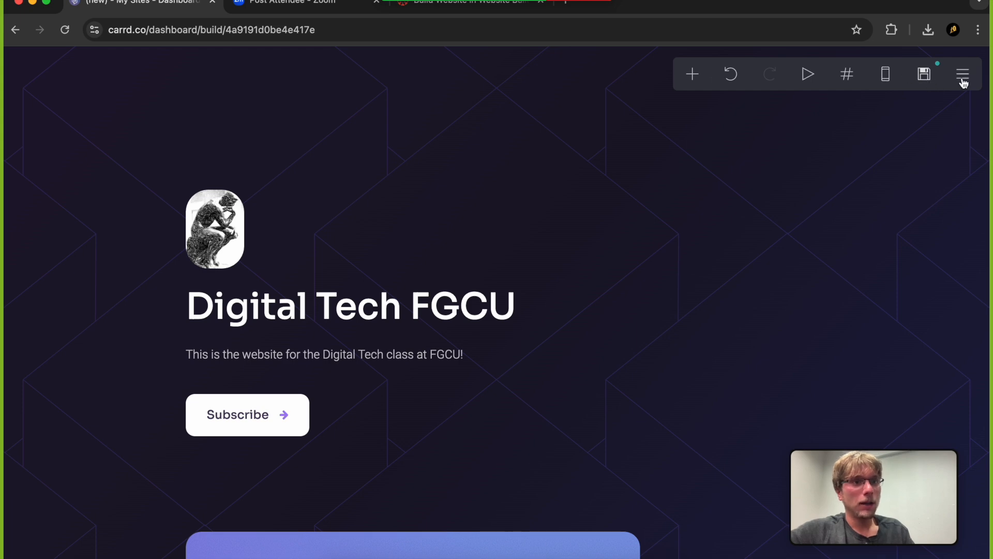
pyautogui.click(924, 74)
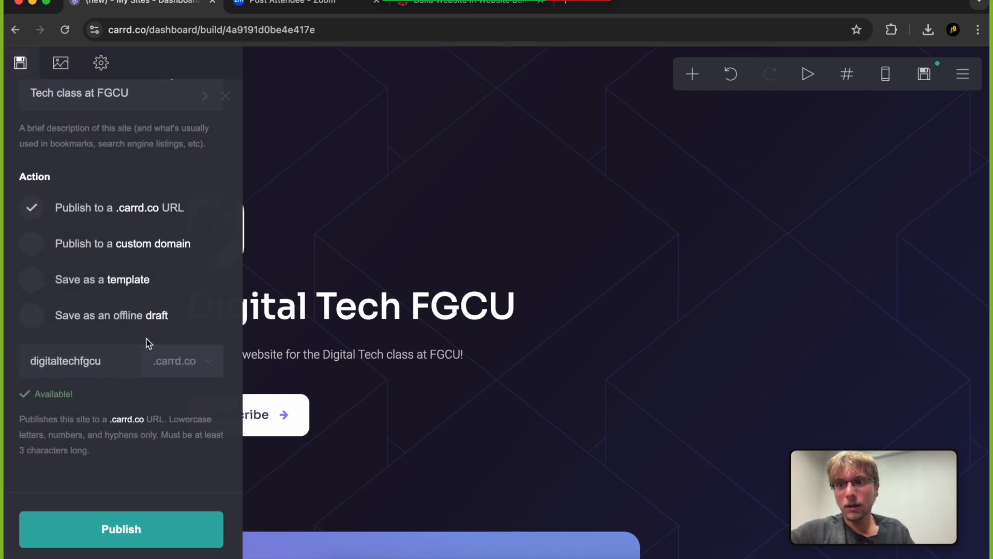
pyautogui.click(95, 534)
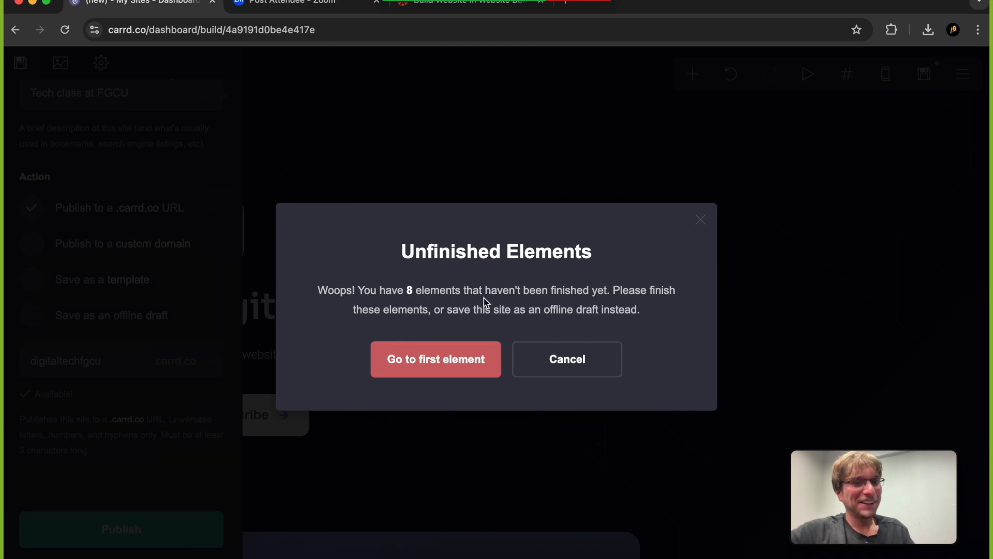
pyautogui.click(447, 360)
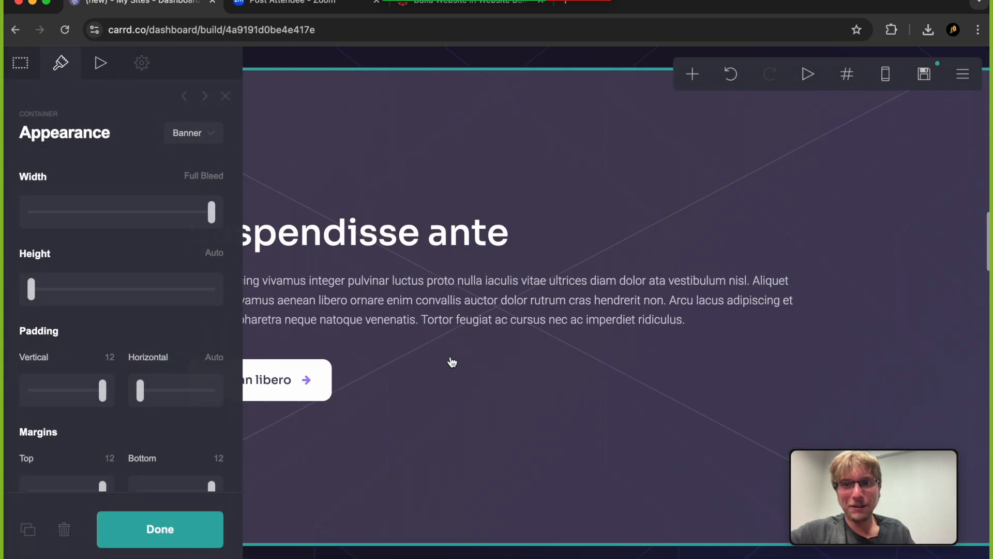
# Look at the unfinished banner section's button and its container appearance styles, and close the settings
pyautogui.click(317, 428)
pyautogui.click(290, 383)
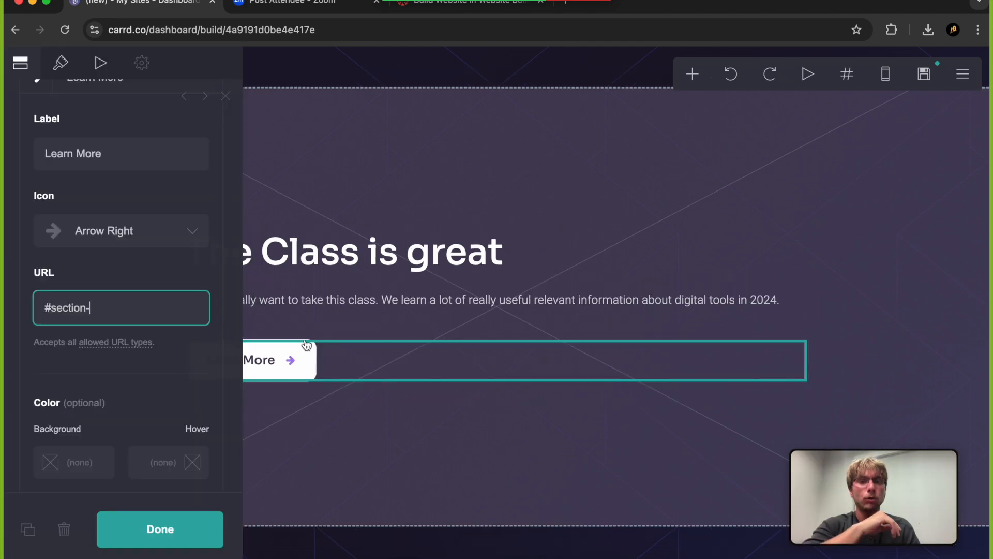
pyautogui.click(411, 176)
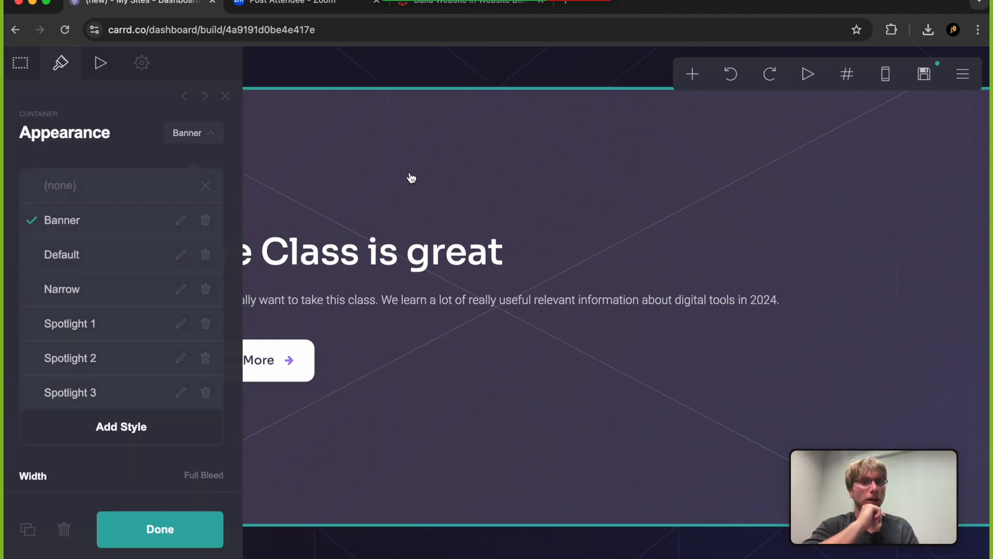
pyautogui.press('Escape')
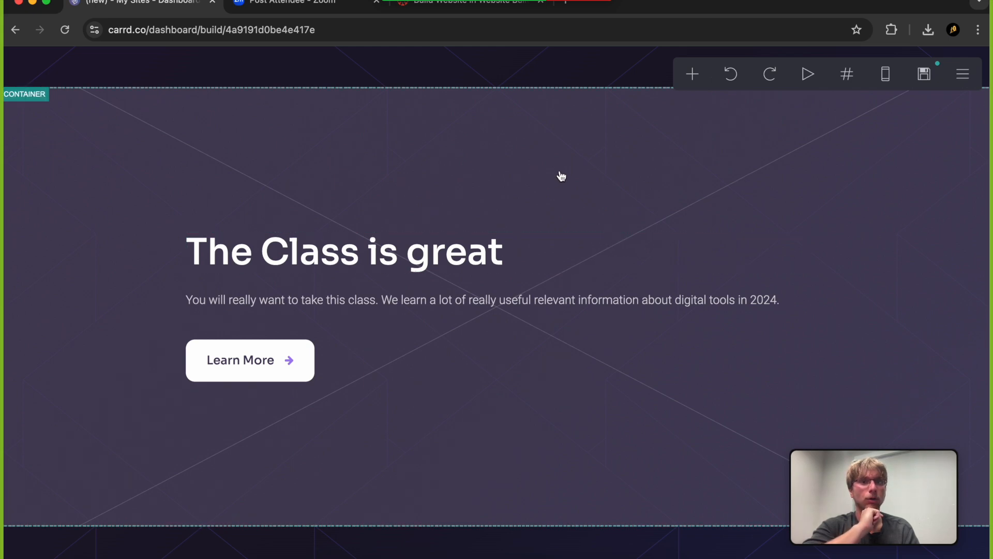
# Retry publishing the site and return to the unfinished banner container's appearance settings
pyautogui.click(925, 74)
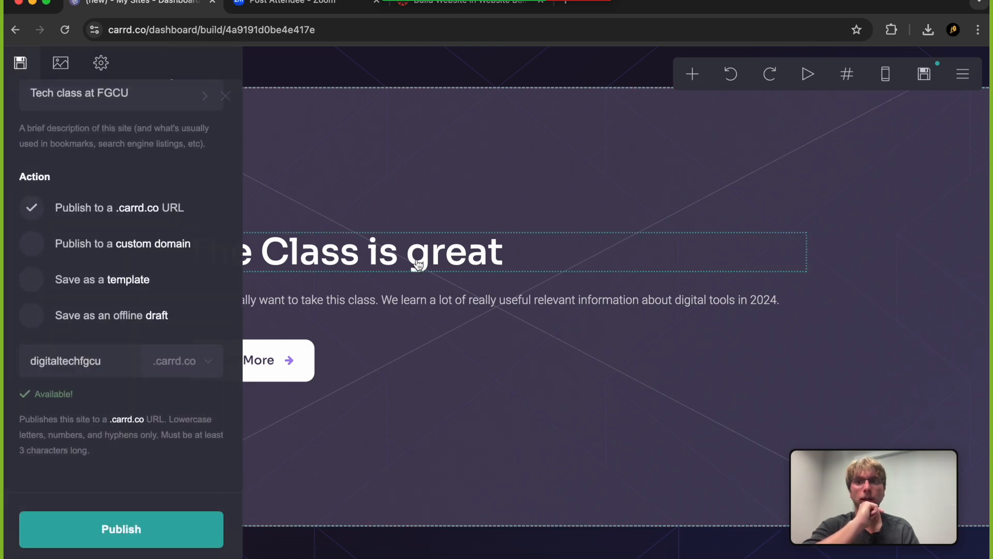
pyautogui.click(89, 526)
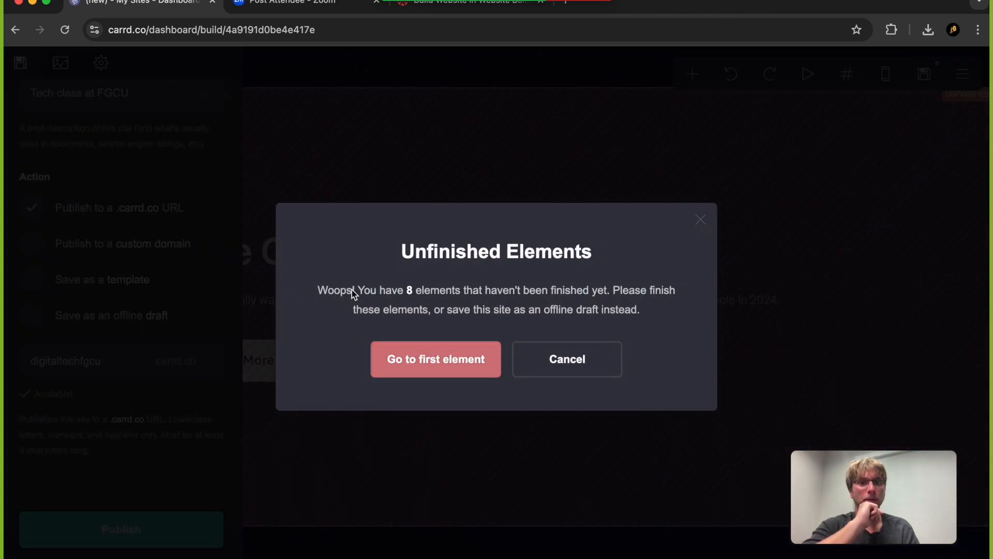
pyautogui.click(433, 368)
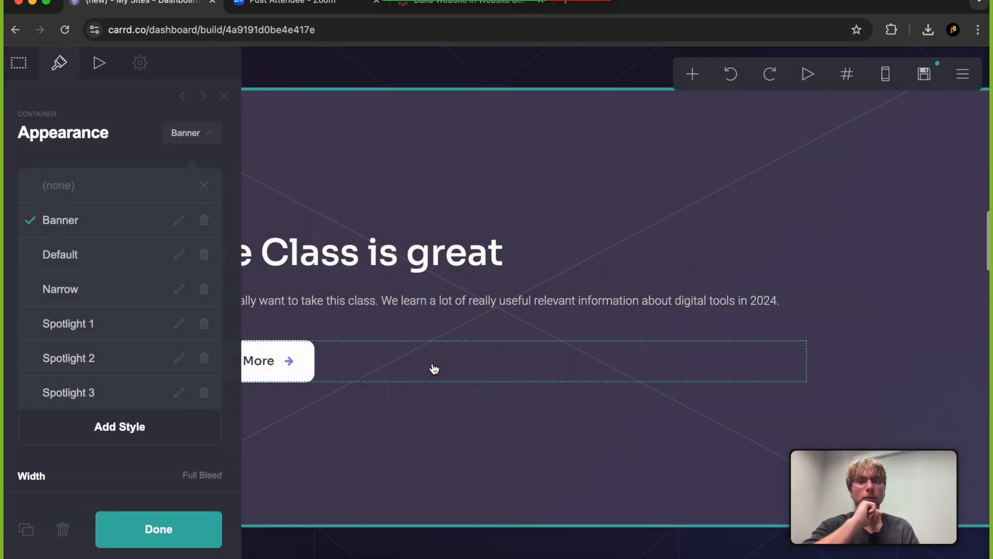
# Try the (none), Banner, Default and Narrow styles on the "The Class is great" container
pyautogui.click(445, 141)
pyautogui.click(460, 146)
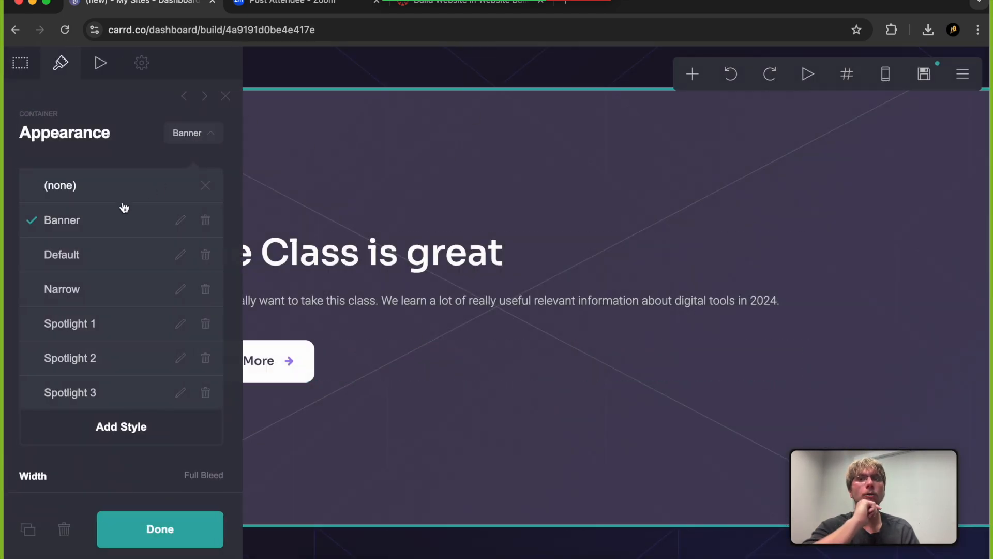
pyautogui.click(96, 188)
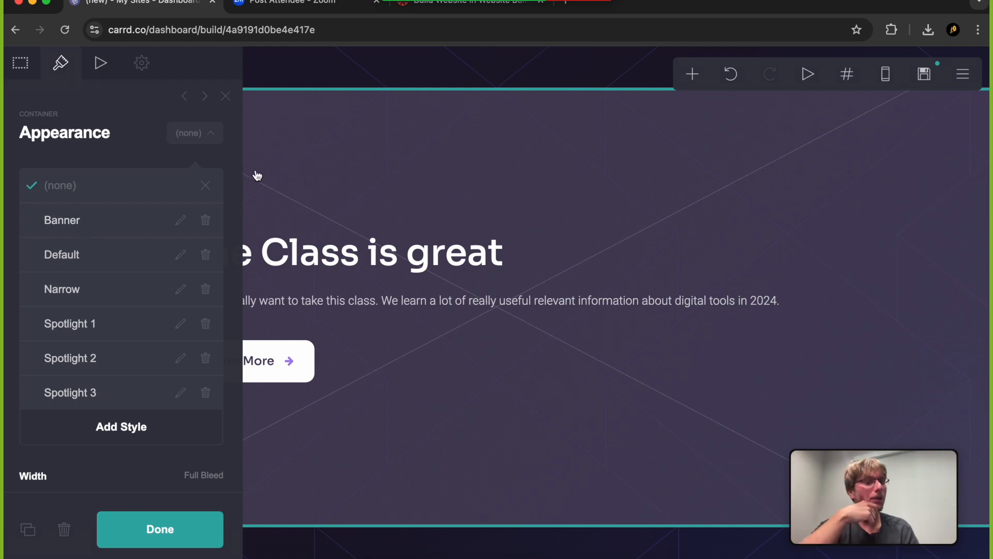
pyautogui.click(62, 222)
pyautogui.click(60, 254)
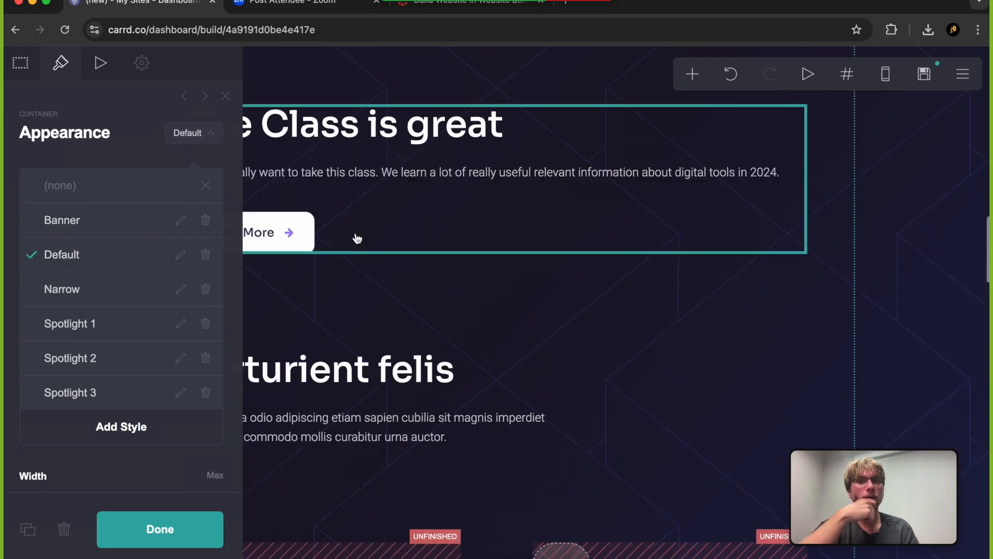
pyautogui.scroll(1, 358, 239)
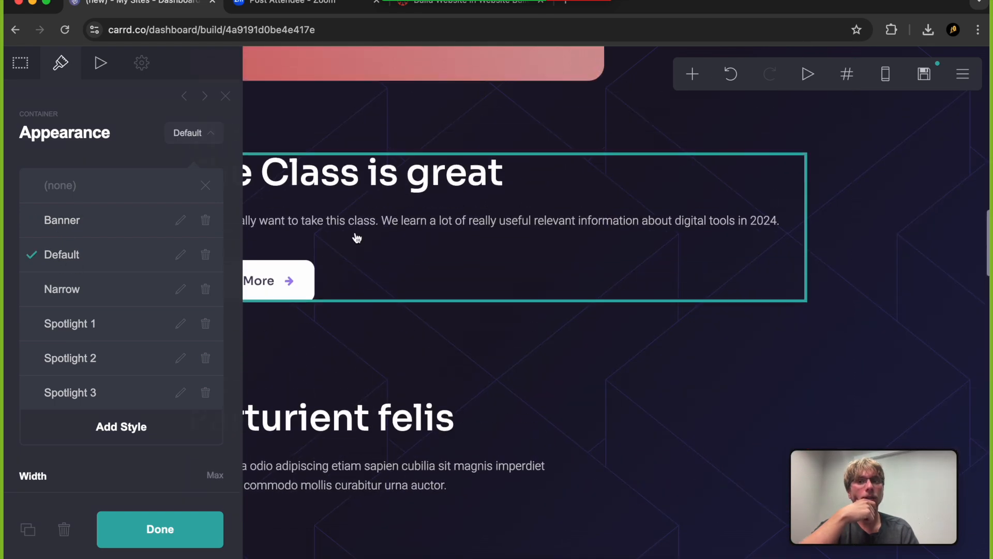
pyautogui.click(59, 287)
# Compare the Spotlight 1 and Spotlight 3 styles on the "The Class is great" container and keep Spotlight 1
pyautogui.click(65, 325)
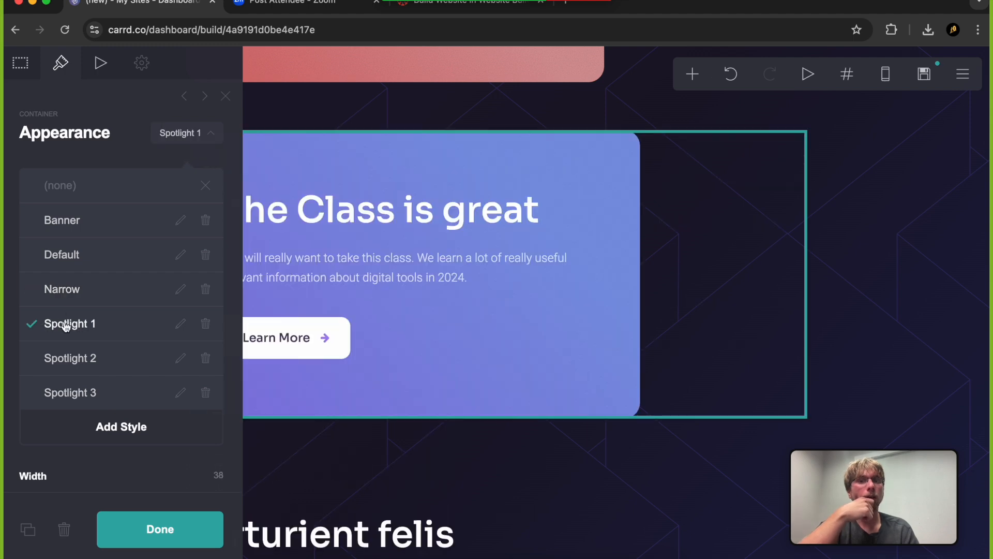
pyautogui.scroll(12, 324, 290)
pyautogui.scroll(-5, 324, 290)
pyautogui.click(110, 385)
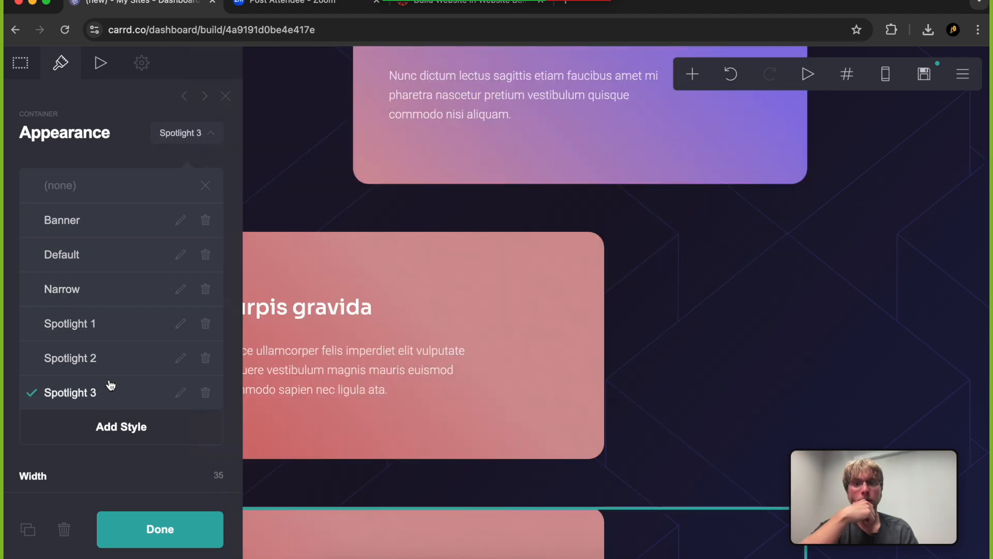
pyautogui.click(82, 332)
pyautogui.scroll(-5, 382, 259)
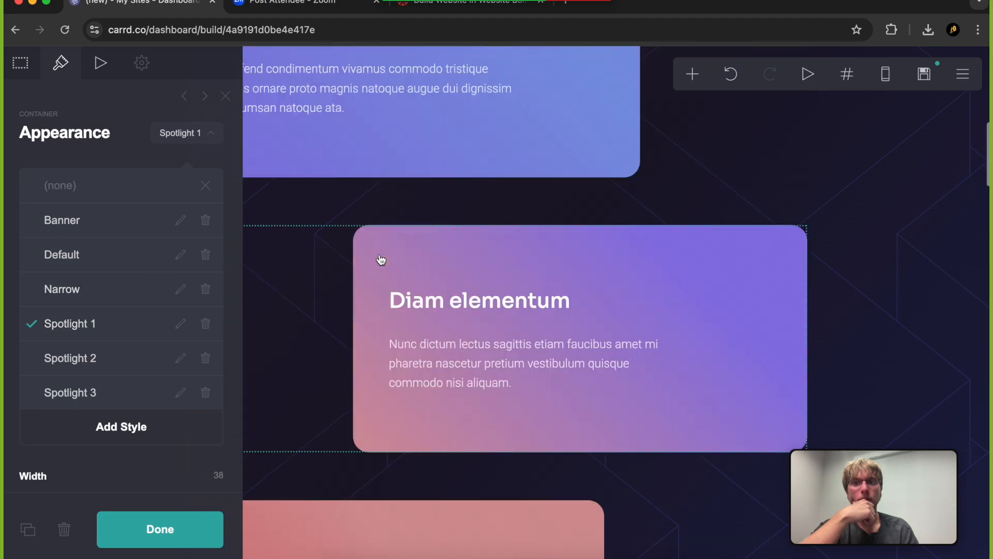
pyautogui.scroll(-8, 381, 260)
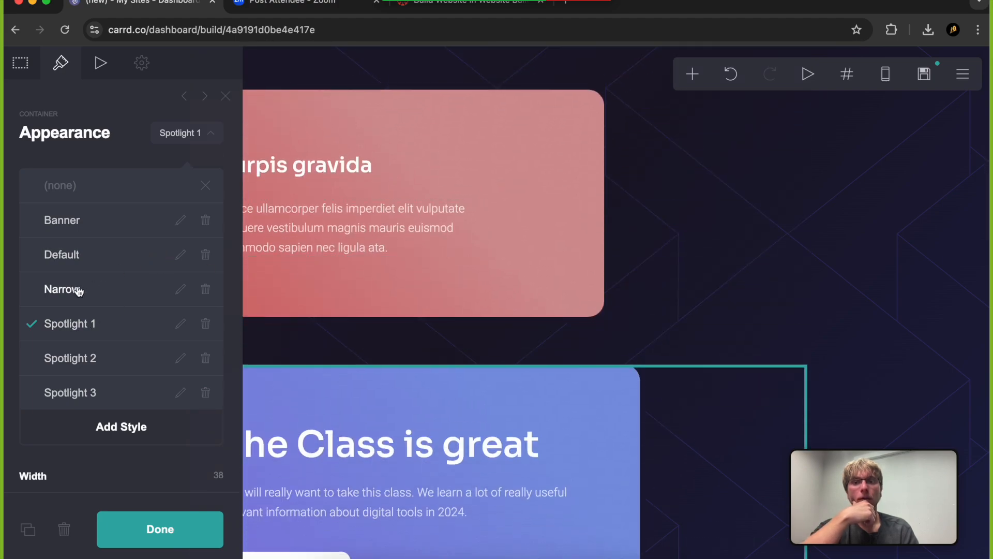
pyautogui.click(679, 336)
# Try publishing the site again, go to the unfinished image above "Vestibulum nulla" and close its appearance settings
pyautogui.click(925, 74)
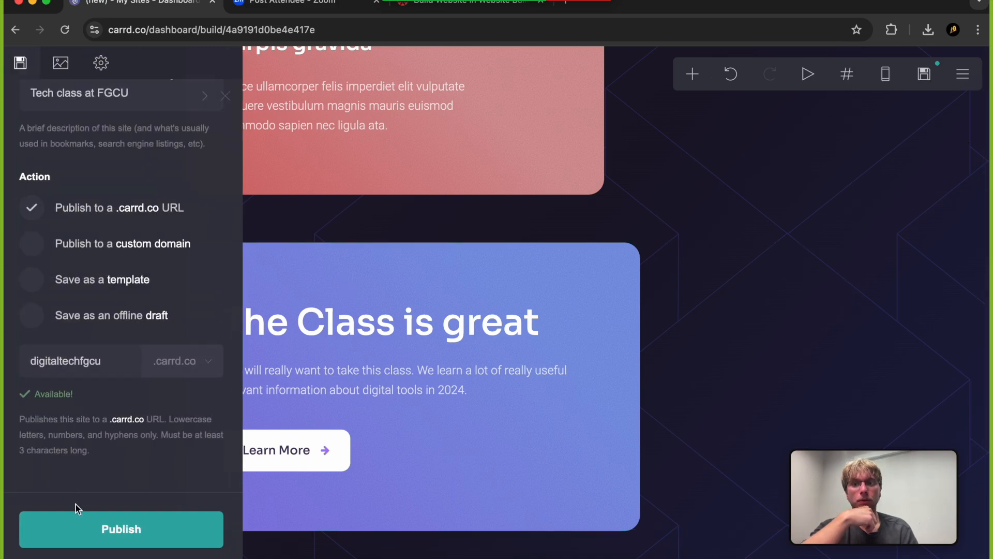
pyautogui.click(71, 528)
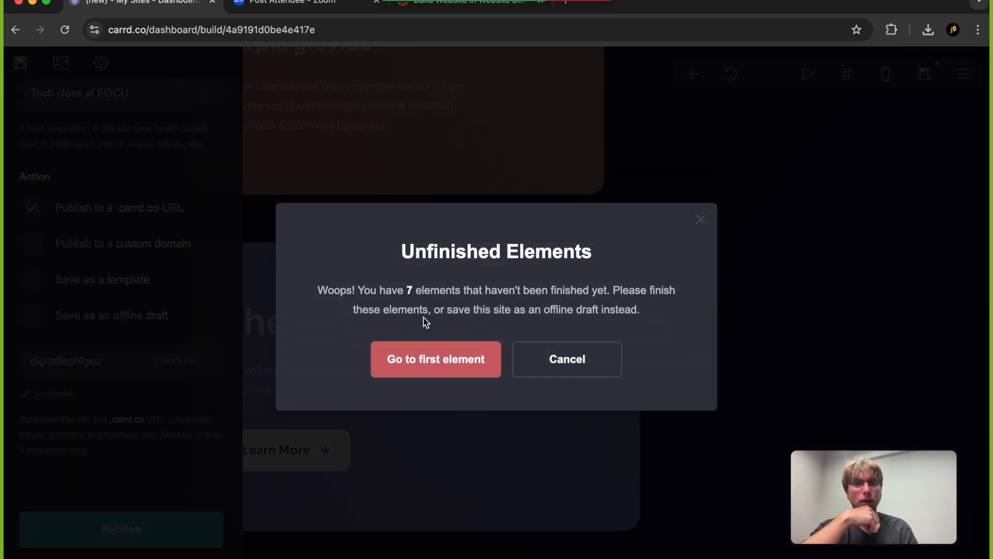
pyautogui.click(434, 367)
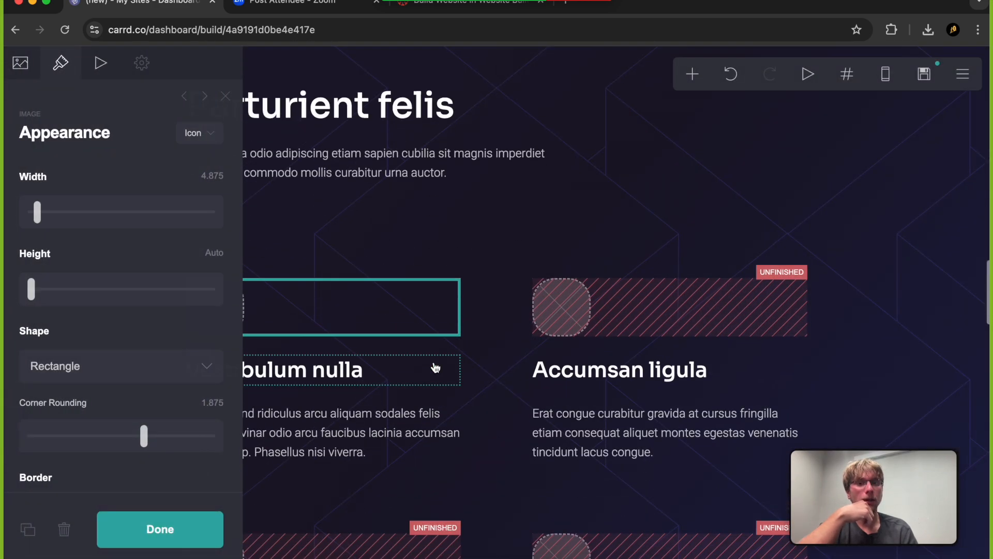
pyautogui.click(226, 96)
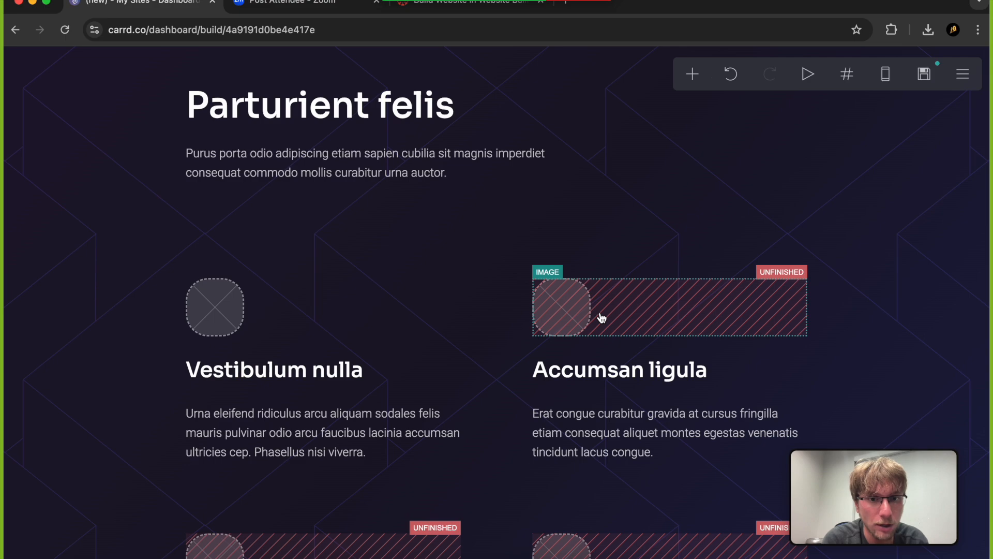
# Look over the unfinished image placeholders in the rows of text columns below the "Parturient felis" section
pyautogui.scroll(-2, 602, 317)
pyautogui.scroll(-3, 592, 434)
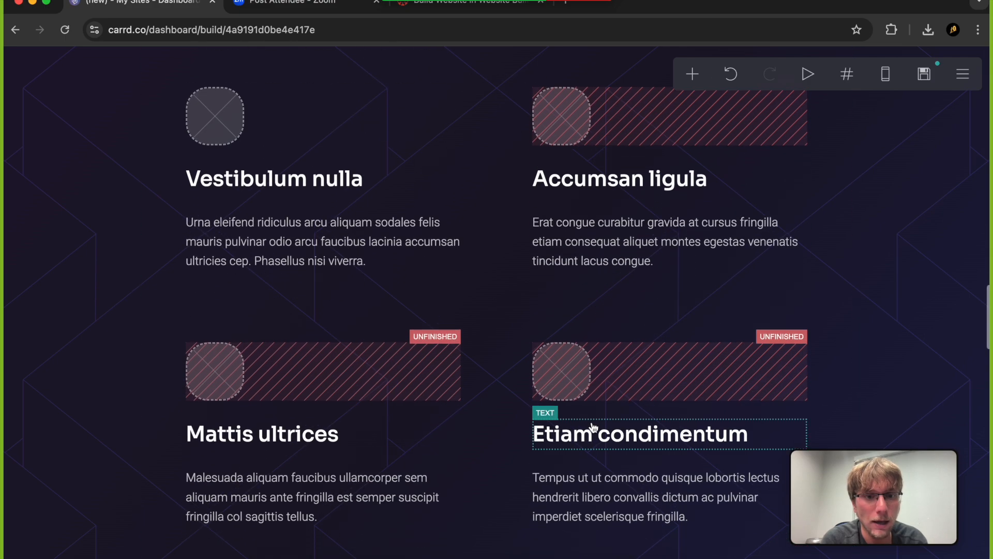
pyautogui.scroll(-5, 388, 412)
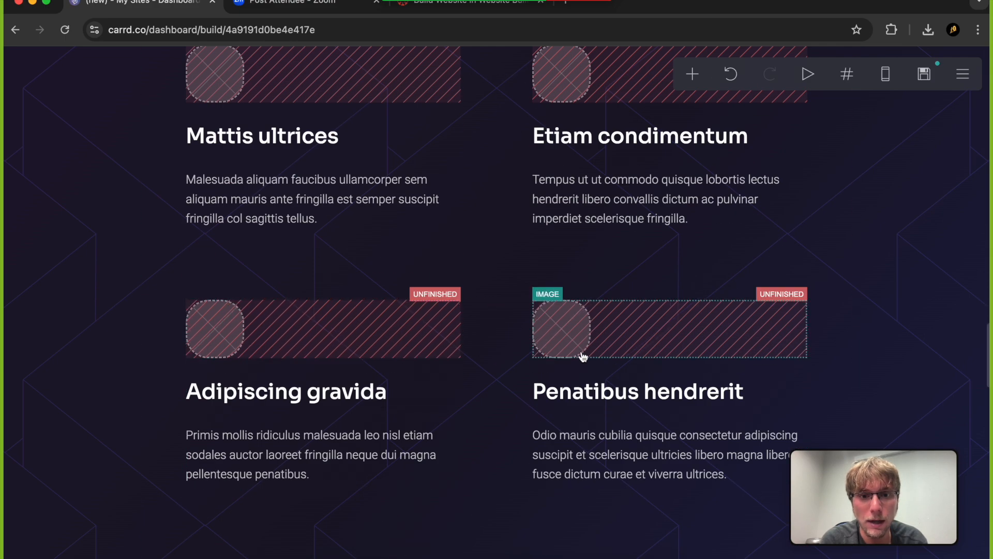
pyautogui.scroll(-5, 499, 432)
pyautogui.scroll(12, 499, 432)
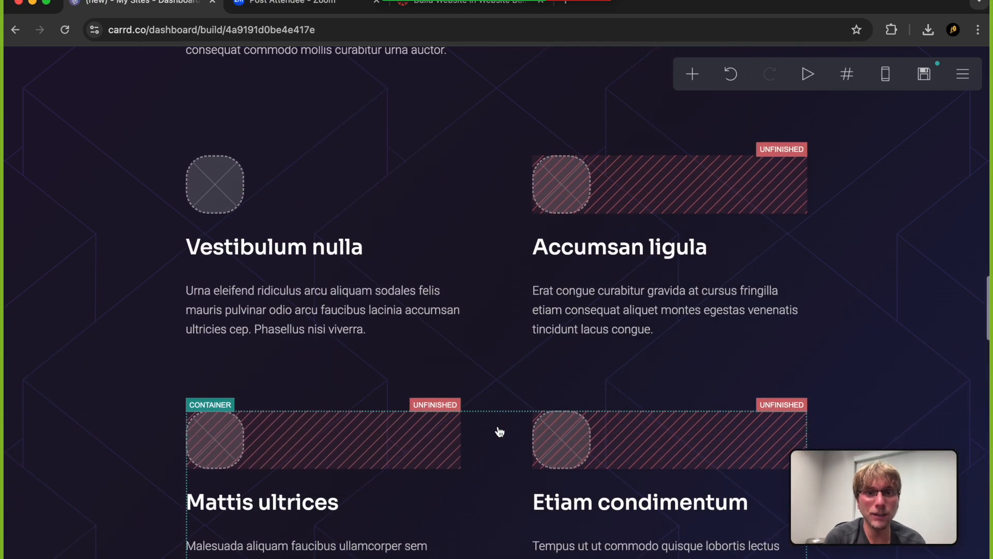
pyautogui.scroll(3, 614, 239)
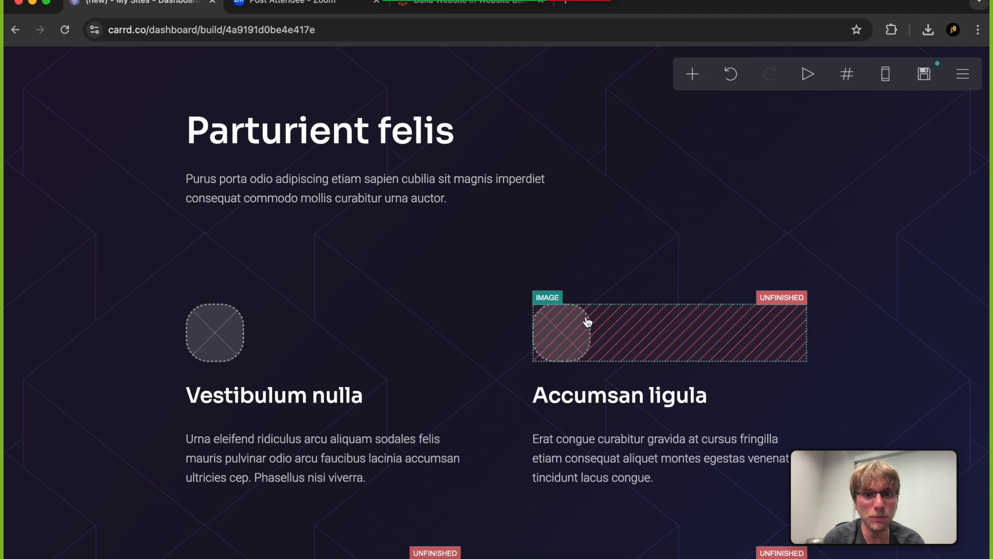
pyautogui.scroll(-3, 594, 344)
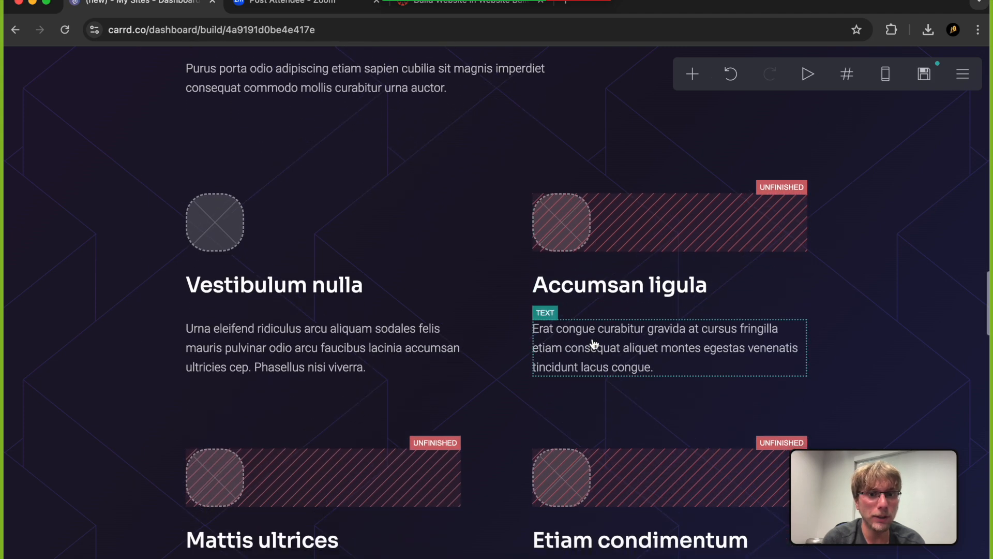
pyautogui.scroll(-1, 599, 256)
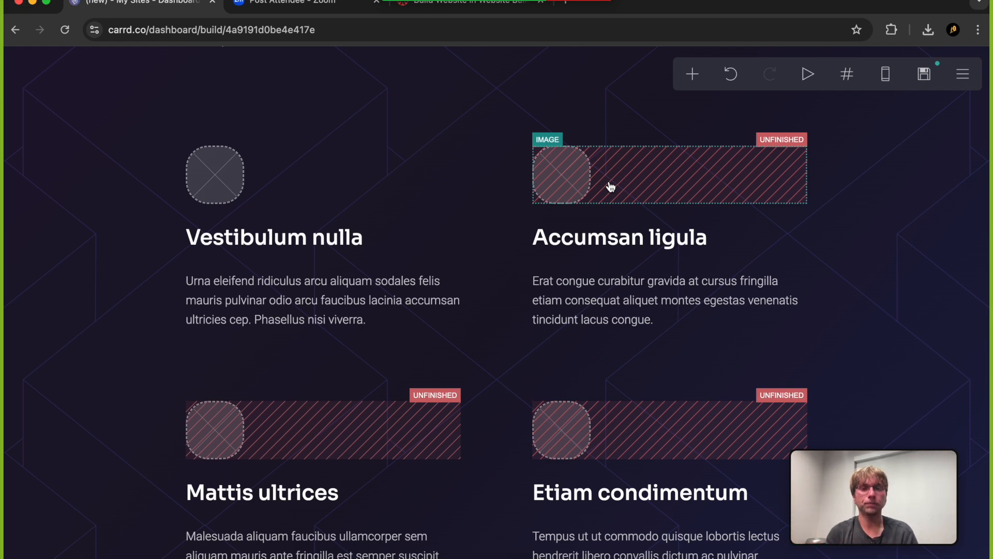
pyautogui.scroll(-7, 611, 187)
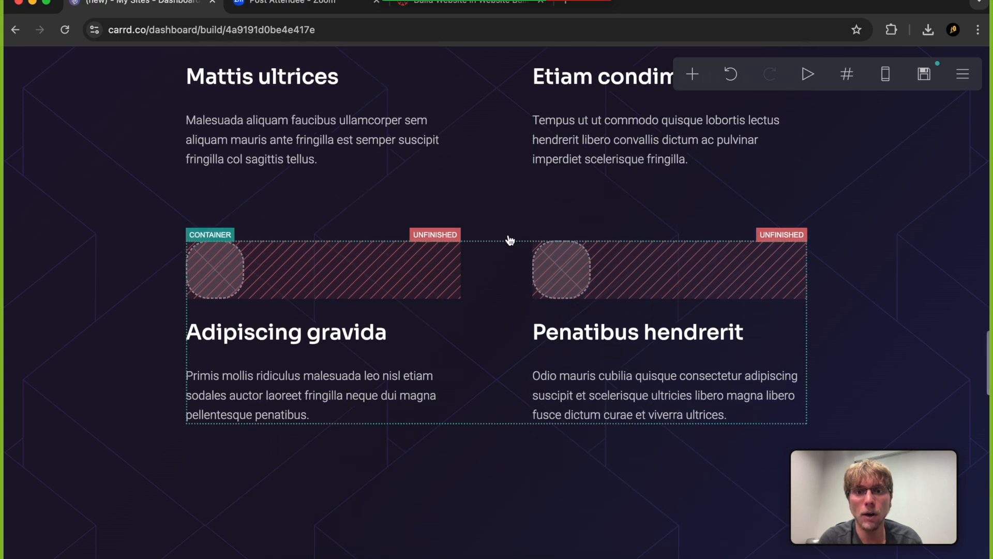
# Delete the container holding "Adipiscing gravida" and "Penatibus hendrerit" without preserving its contents
pyautogui.scroll(4, 510, 240)
pyautogui.scroll(-3, 509, 240)
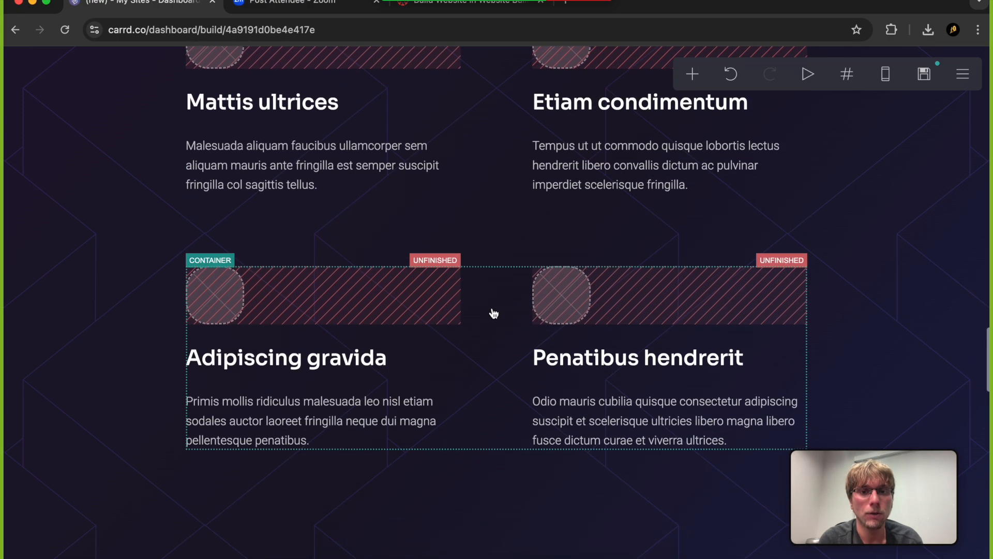
pyautogui.click(500, 332)
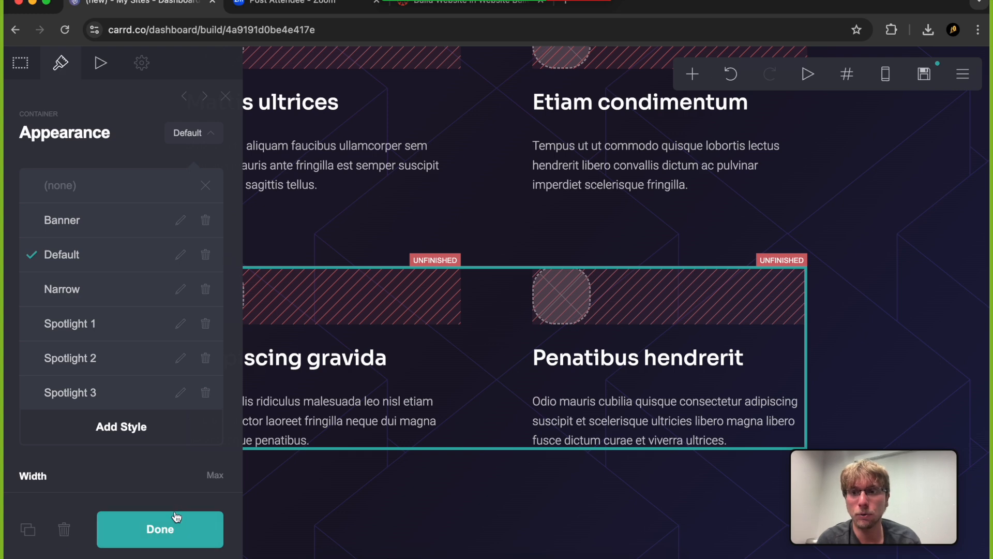
pyautogui.click(64, 530)
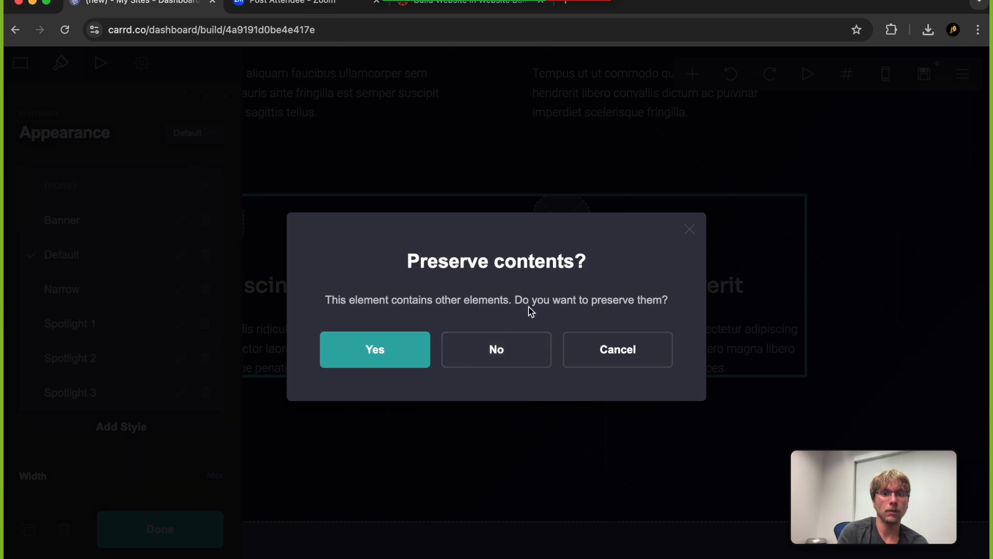
pyautogui.click(497, 349)
# Delete the image, paragraph and heading of the "Etiam condimentum" column, leaving its container unchanged
pyautogui.scroll(10, 479, 337)
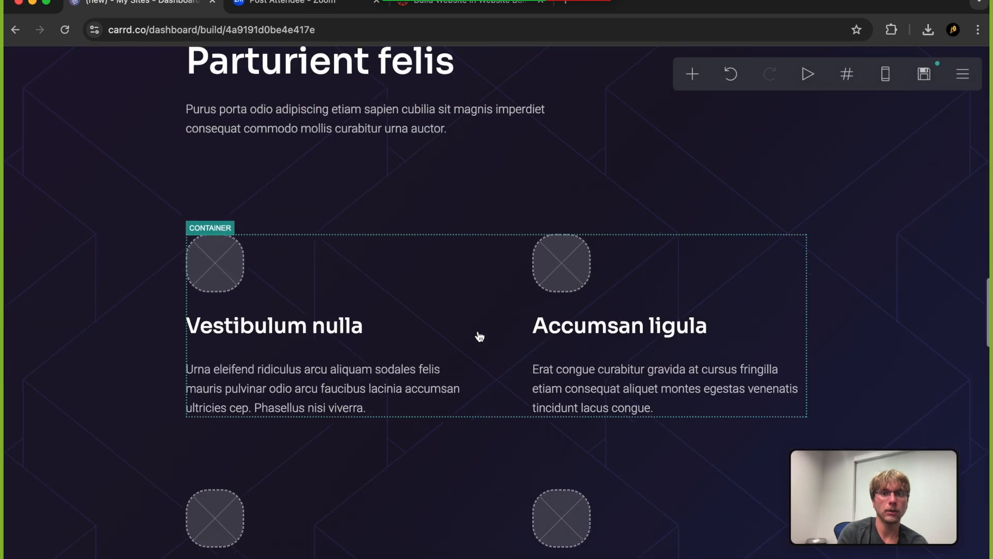
pyautogui.scroll(3, 480, 337)
pyautogui.scroll(-7, 480, 338)
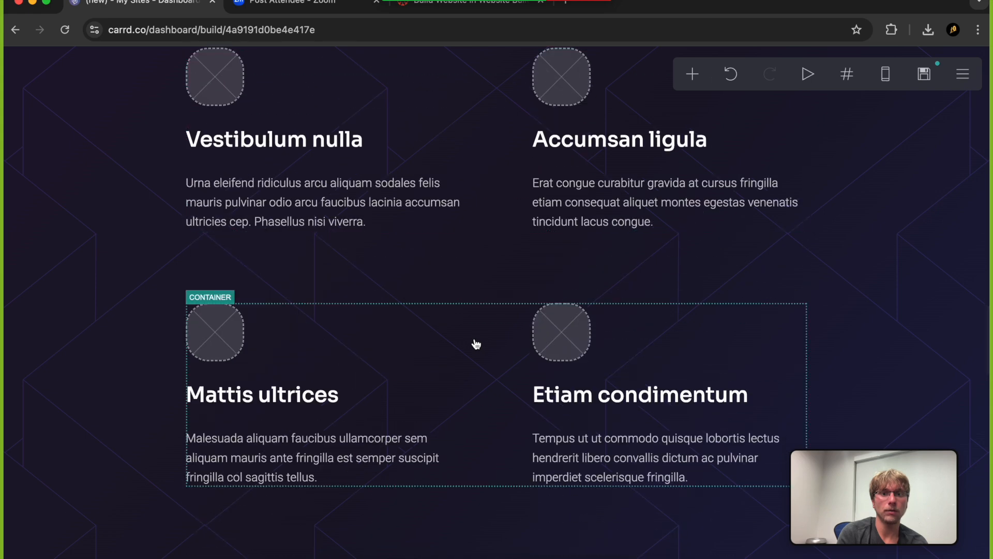
pyautogui.click(557, 348)
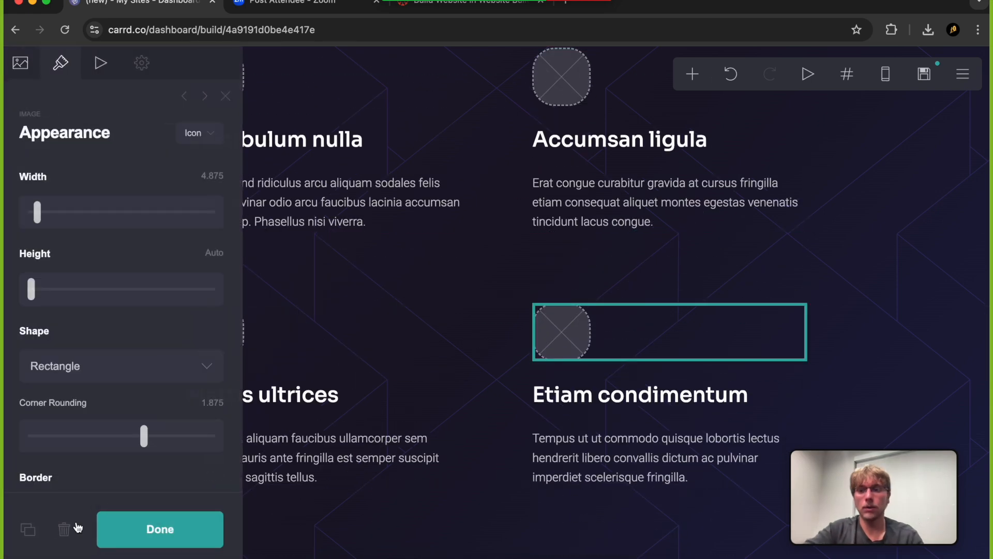
pyautogui.click(62, 530)
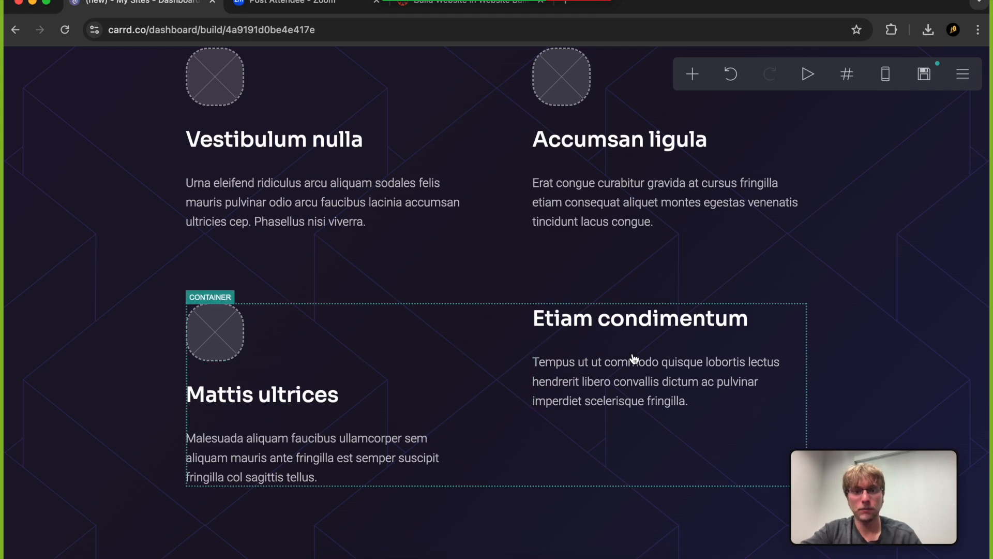
pyautogui.click(631, 381)
pyautogui.click(64, 530)
pyautogui.click(579, 327)
pyautogui.click(64, 530)
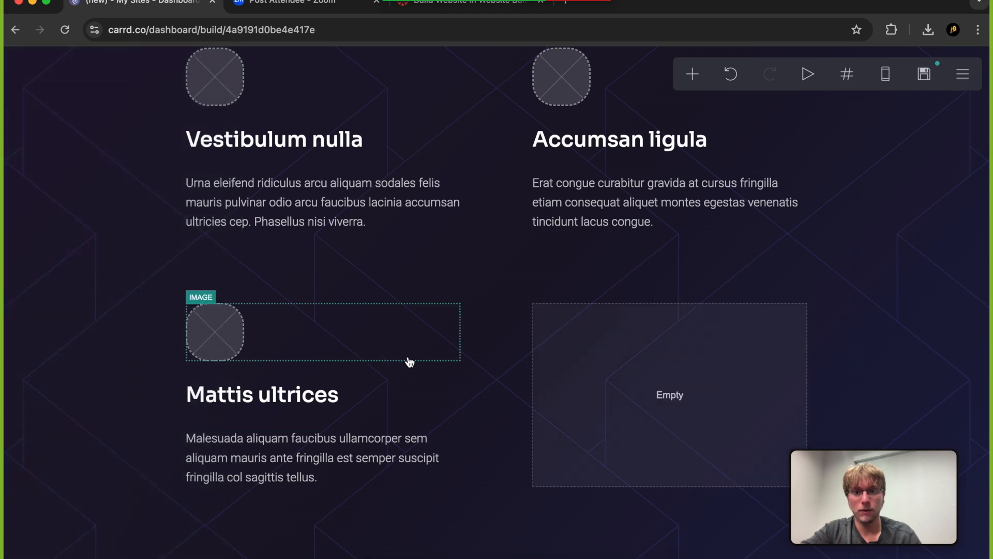
pyautogui.click(584, 407)
pyautogui.press('Escape')
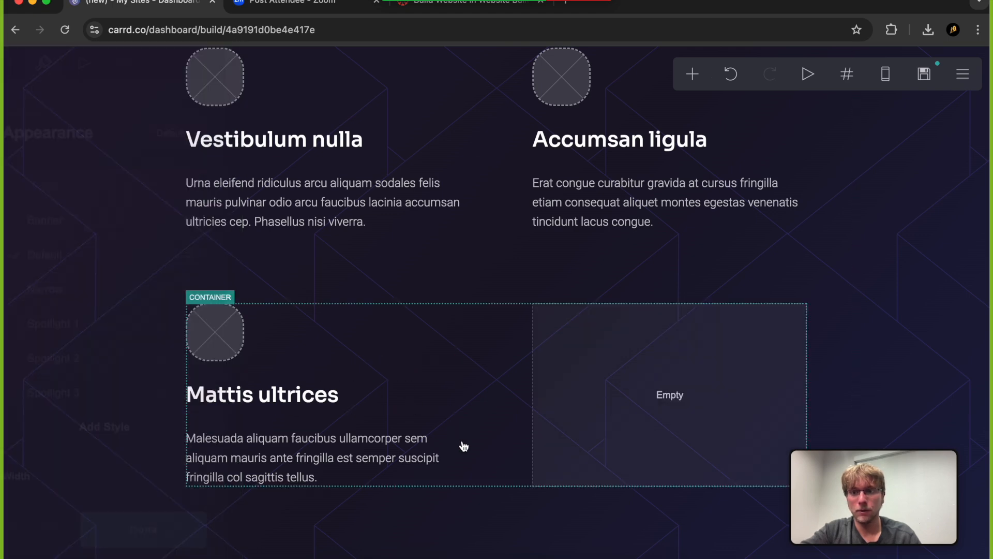
# Check the text and image sections in the mobile view and return to the desktop view
pyautogui.scroll(5, 450, 473)
pyautogui.scroll(-5, 449, 473)
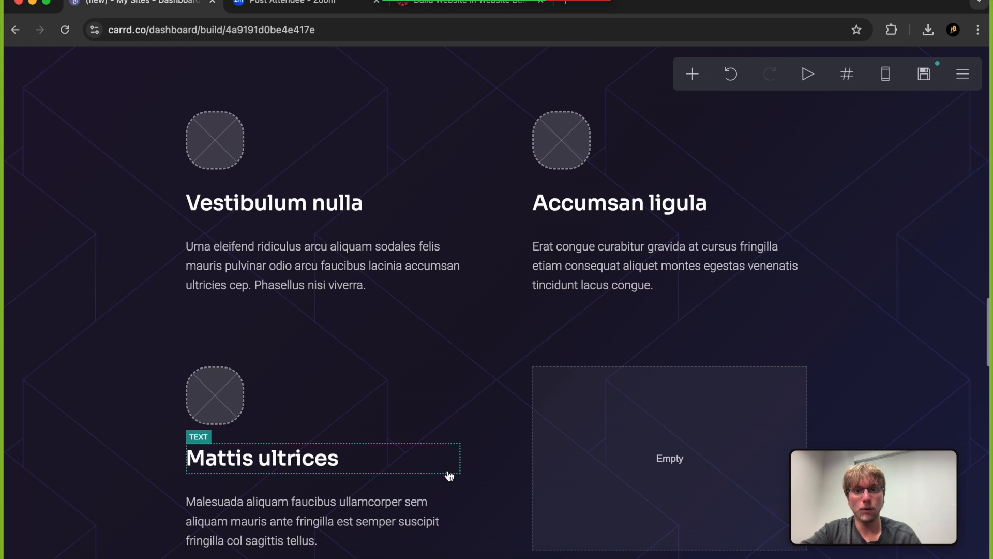
pyautogui.click(884, 75)
pyautogui.scroll(-10, 561, 296)
pyautogui.scroll(-3, 561, 296)
pyautogui.scroll(8, 561, 296)
pyautogui.scroll(-10, 561, 296)
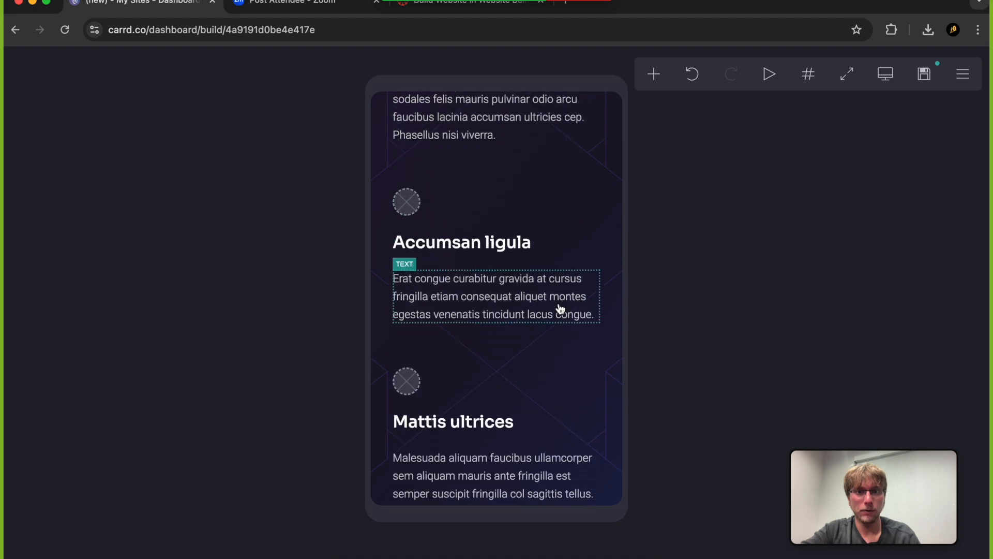
pyautogui.scroll(-2, 561, 309)
pyautogui.scroll(8, 561, 309)
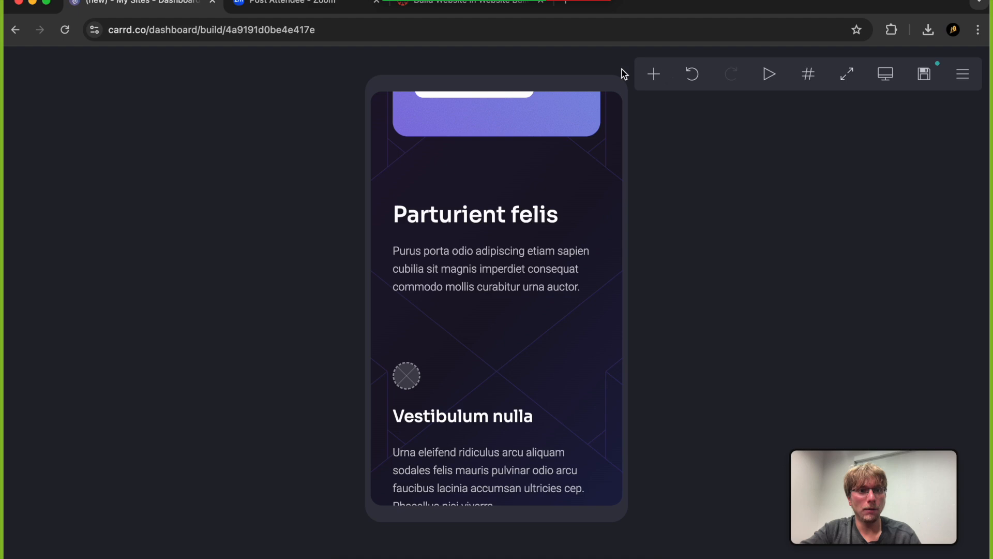
pyautogui.click(894, 79)
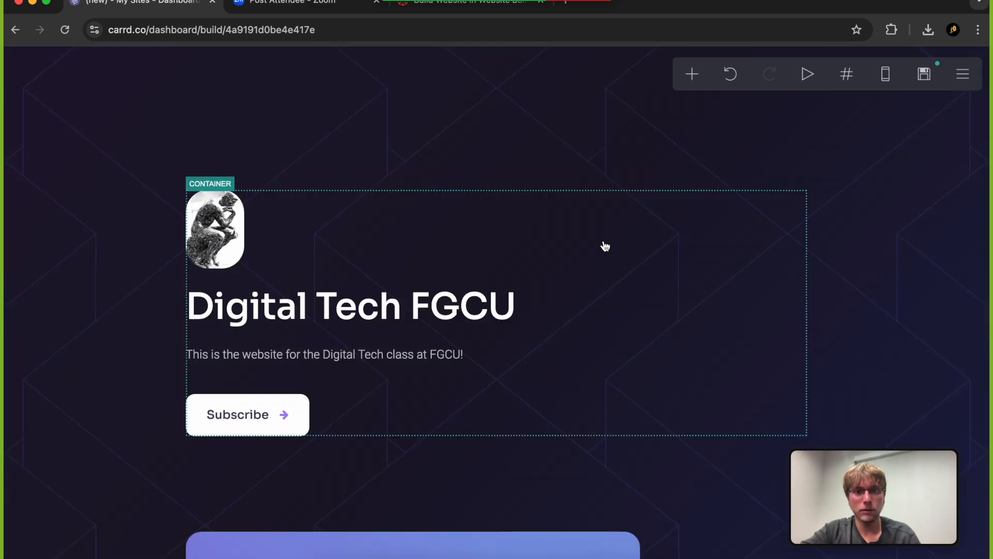
# Upload the thinker statue picture from the Desktop folder to the image placeholder above "Vestibulum nulla"
pyautogui.scroll(-15, 559, 332)
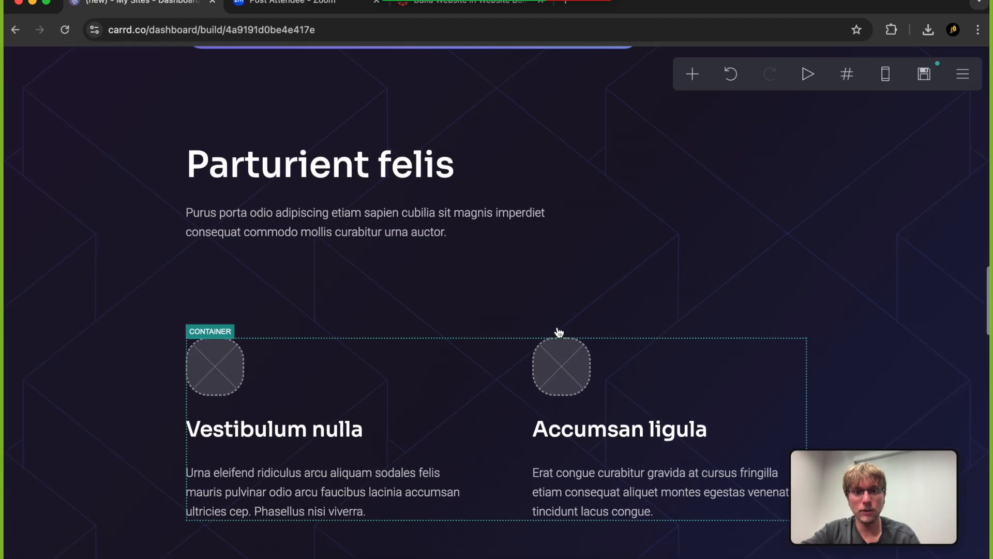
pyautogui.scroll(3, 559, 332)
pyautogui.scroll(8, 559, 332)
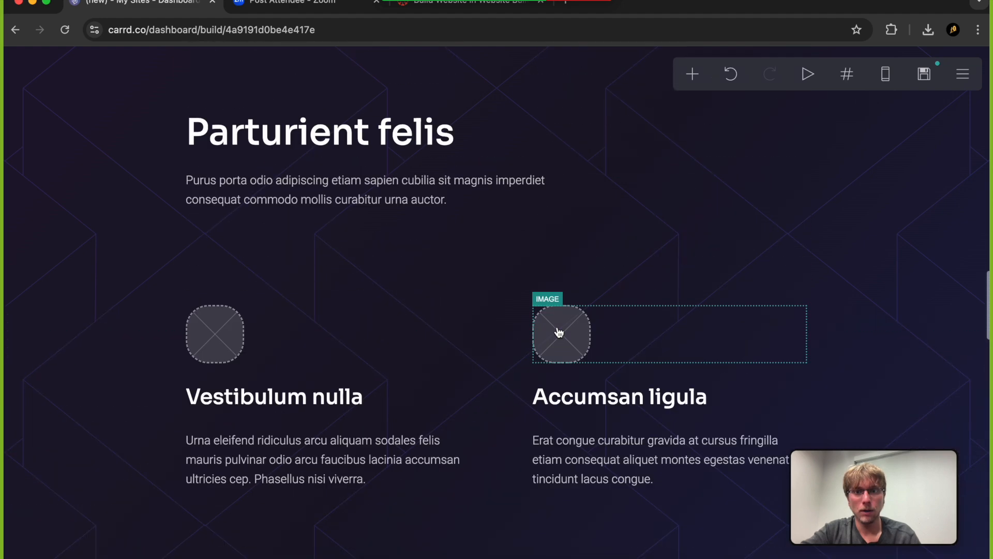
pyautogui.click(225, 350)
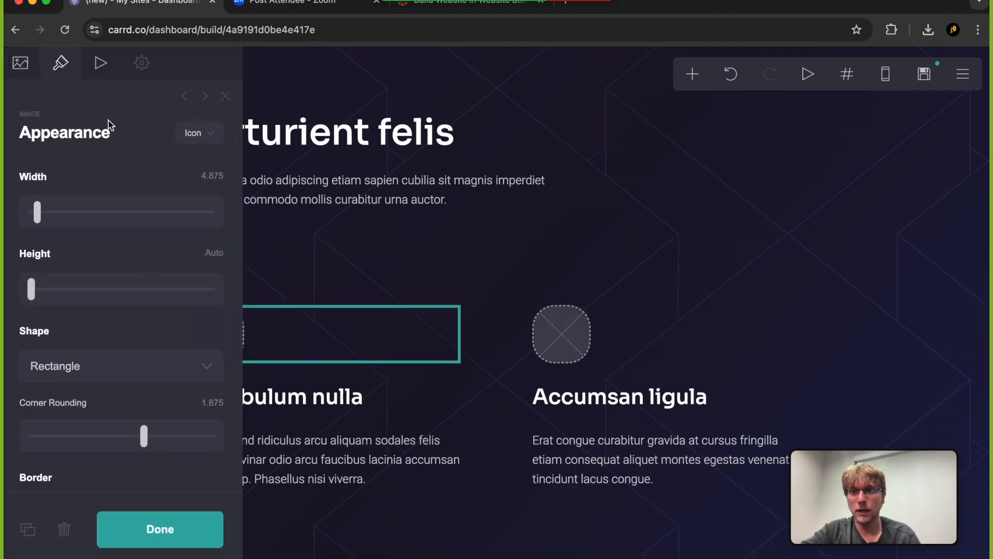
pyautogui.click(20, 63)
pyautogui.click(122, 222)
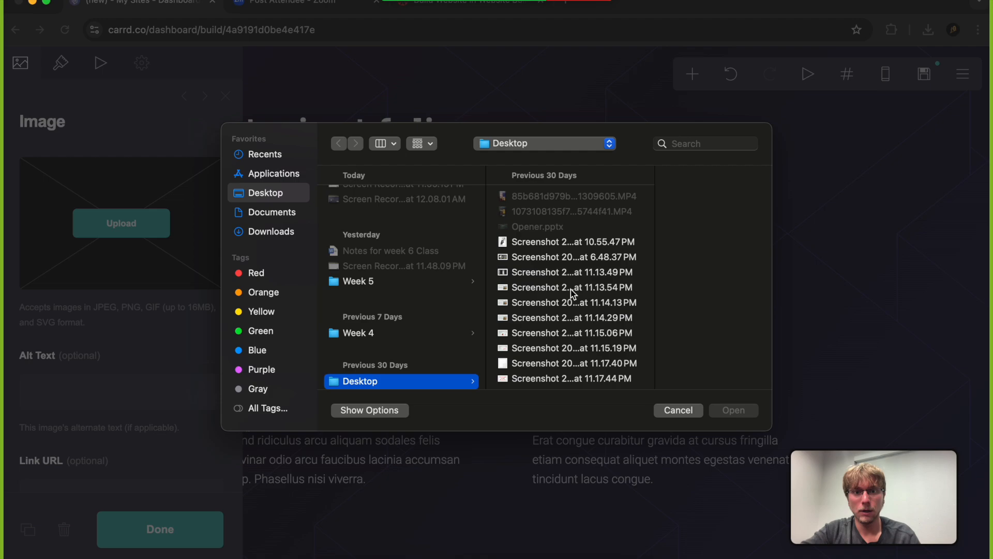
pyautogui.doubleClick(571, 291)
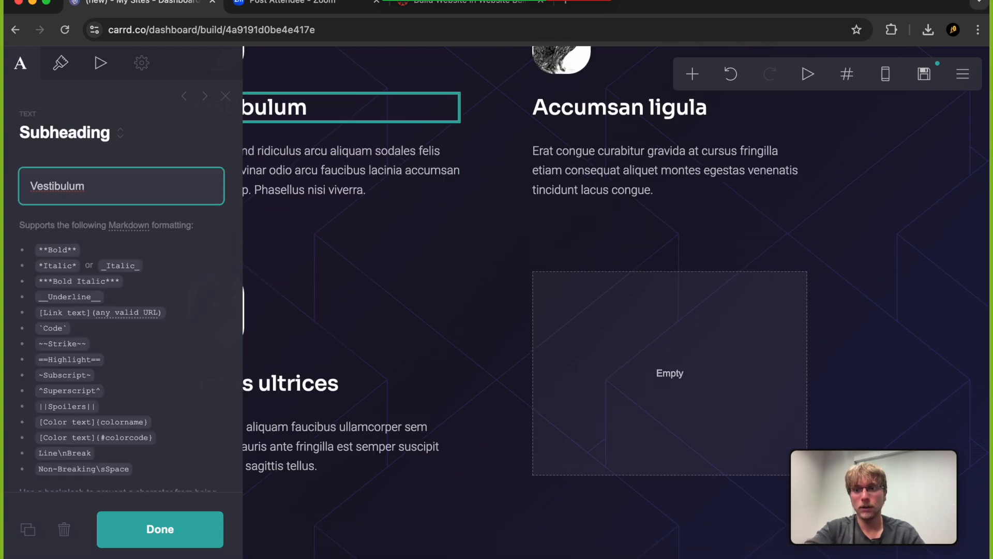
# Change the "Vestibulum nulla" heading to "Its Great" and the "Accumsan ligula" heading to "No Really"
pyautogui.press('BackSpace')
pyautogui.press('BackSpace')
pyautogui.press('BackSpace')
pyautogui.press('BackSpace')
pyautogui.press('BackSpace')
pyautogui.press('BackSpace')
pyautogui.press('BackSpace')
pyautogui.press('BackSpace')
pyautogui.press('BackSpace')
pyautogui.press('BackSpace')
pyautogui.click(553, 105)
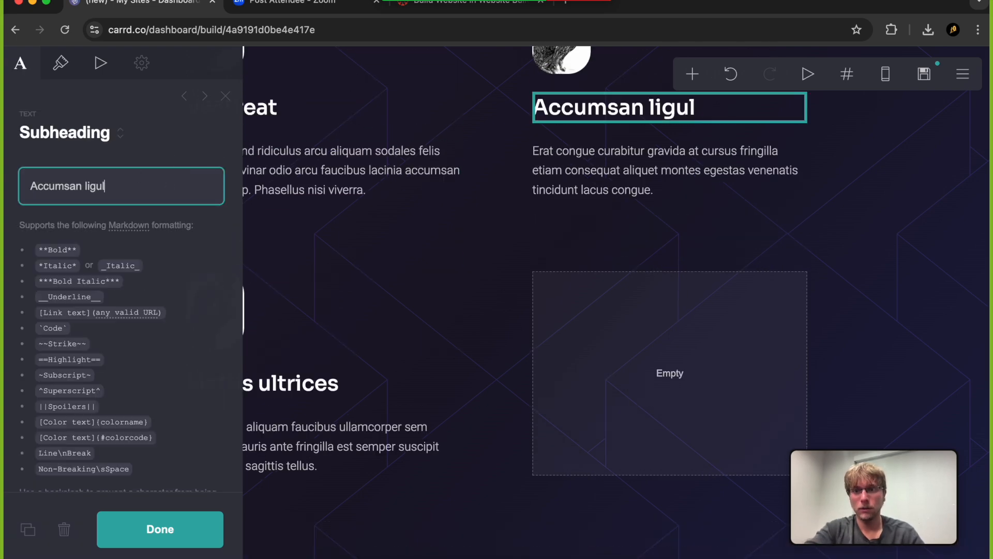
pyautogui.press('BackSpace')
pyautogui.press('BackSpace')
pyautogui.press('BackSpace')
pyautogui.press('BackSpace')
pyautogui.press('BackSpace')
pyautogui.press('BackSpace')
pyautogui.press('BackSpace')
pyautogui.press('BackSpace')
pyautogui.press('BackSpace')
pyautogui.press('BackSpace')
pyautogui.press('BackSpace')
pyautogui.press('BackSpace')
pyautogui.press('BackSpace')
pyautogui.press('BackSpace')
pyautogui.press('BackSpace')
pyautogui.write('No Really')
# Change the "Mattis ultrices" heading to "You'll love it" and its paragraph to "This is really great you should try it"
pyautogui.click(284, 388)
pyautogui.press('BackSpace')
pyautogui.press('BackSpace')
pyautogui.press('BackSpace')
pyautogui.press('BackSpace')
pyautogui.press('BackSpace')
pyautogui.press('BackSpace')
pyautogui.press('BackSpace')
pyautogui.press('BackSpace')
pyautogui.press('BackSpace')
pyautogui.press('BackSpace')
pyautogui.press('BackSpace')
pyautogui.press('BackSpace')
pyautogui.press('BackSpace')
pyautogui.press('BackSpace')
pyautogui.press('BackSpace')
pyautogui.write('Y')
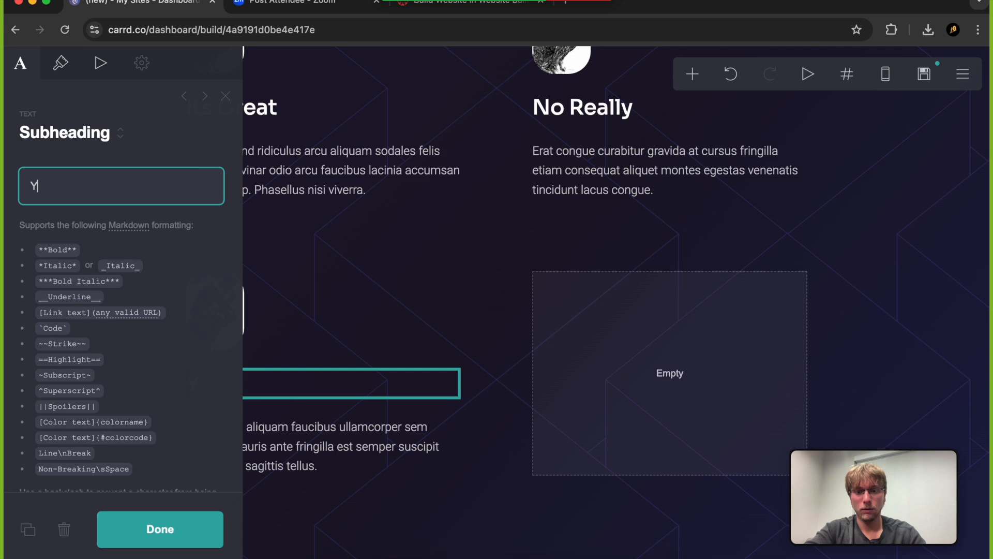
pyautogui.write("ou'll love it")
pyautogui.click(322, 445)
pyautogui.click(160, 244)
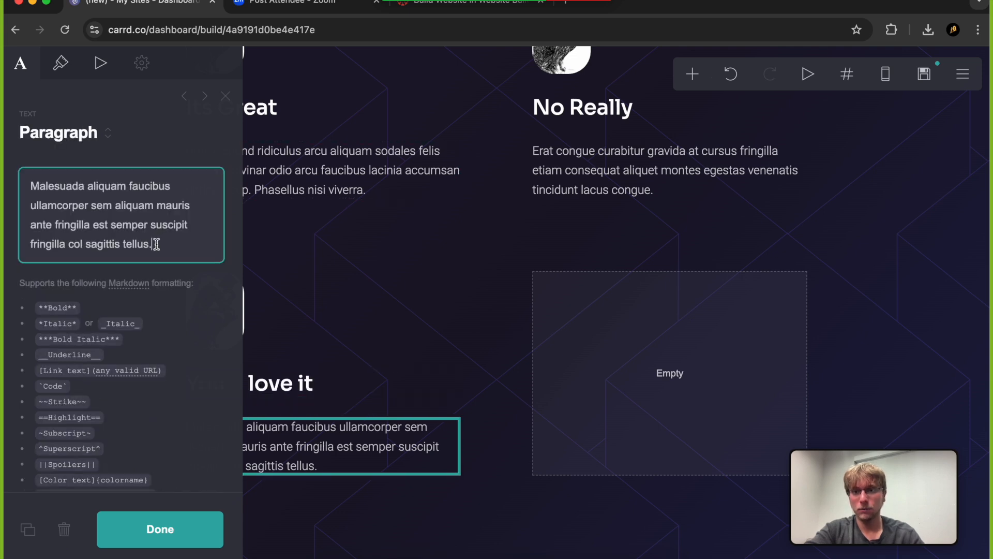
pyautogui.press('super+a')
pyautogui.write('This')
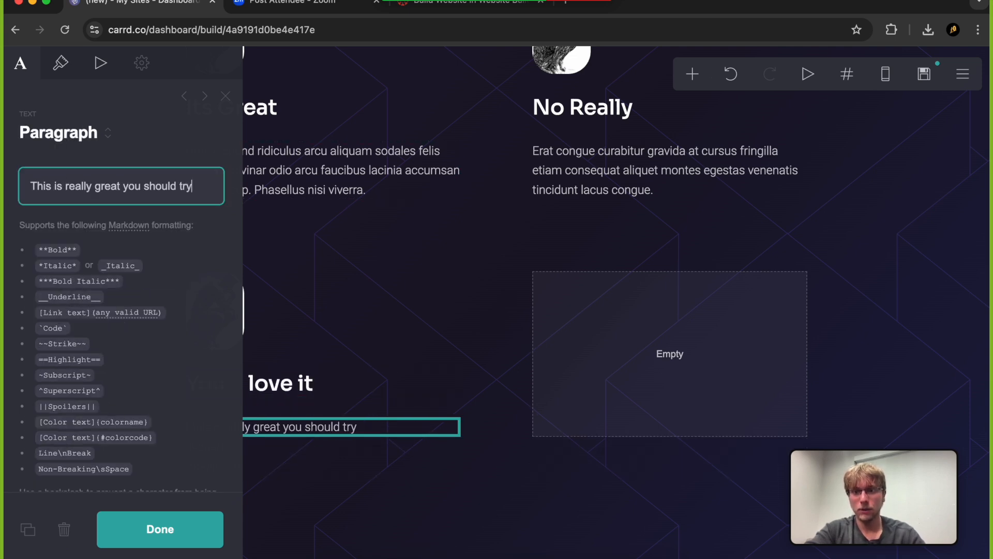
# Copy the "You'll love it" paragraph text over the placeholder paragraphs under "Its Great" and "No Really"
pyautogui.press('super+a')
pyautogui.press('super+c')
pyautogui.click(317, 193)
pyautogui.press('super+a')
pyautogui.press('super+v')
pyautogui.click(665, 171)
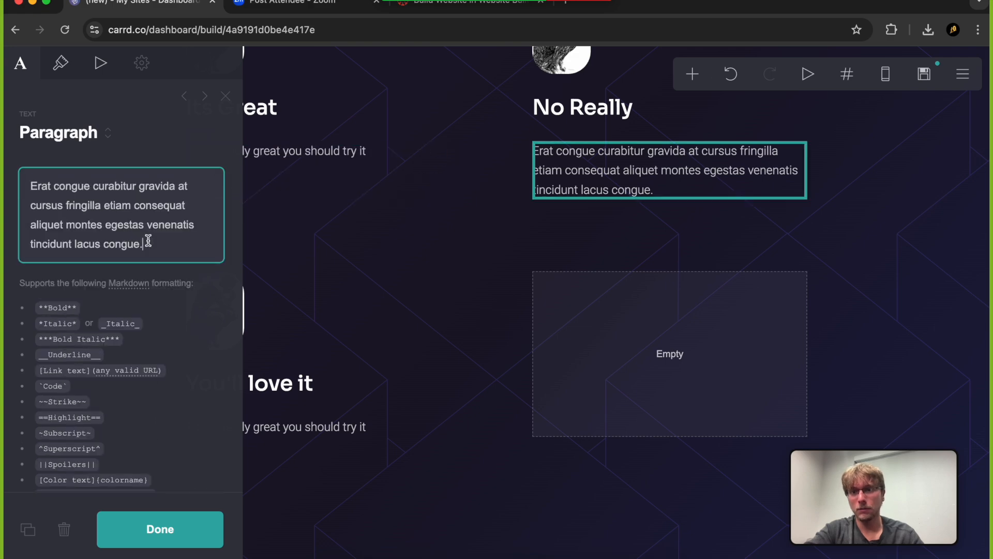
pyautogui.press('super+a')
pyautogui.press('super+v')
pyautogui.click(160, 529)
# Change the "Parturient felis" main heading to "Success Stories"
pyautogui.scroll(7, 443, 366)
pyautogui.scroll(-2, 424, 307)
pyautogui.click(331, 101)
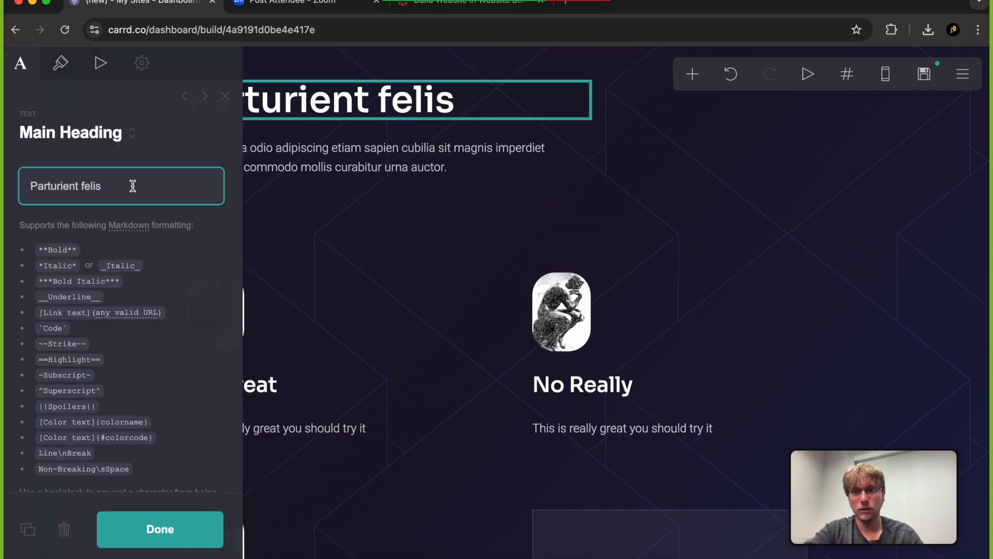
pyautogui.click(126, 184)
pyautogui.press('super+a')
pyautogui.write('Success Stories')
# Replace the paragraph under "Success Stories" with "Check out our best and brightest students!"
pyautogui.click(331, 157)
pyautogui.click(163, 212)
pyautogui.press('super+a')
pyautogui.write('C')
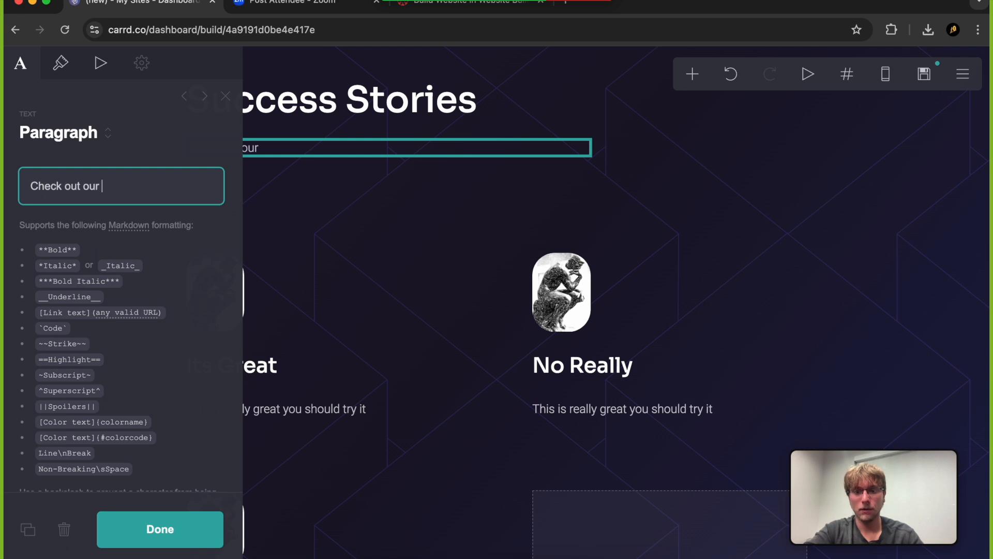
pyautogui.write('heck out our best and brightest sut')
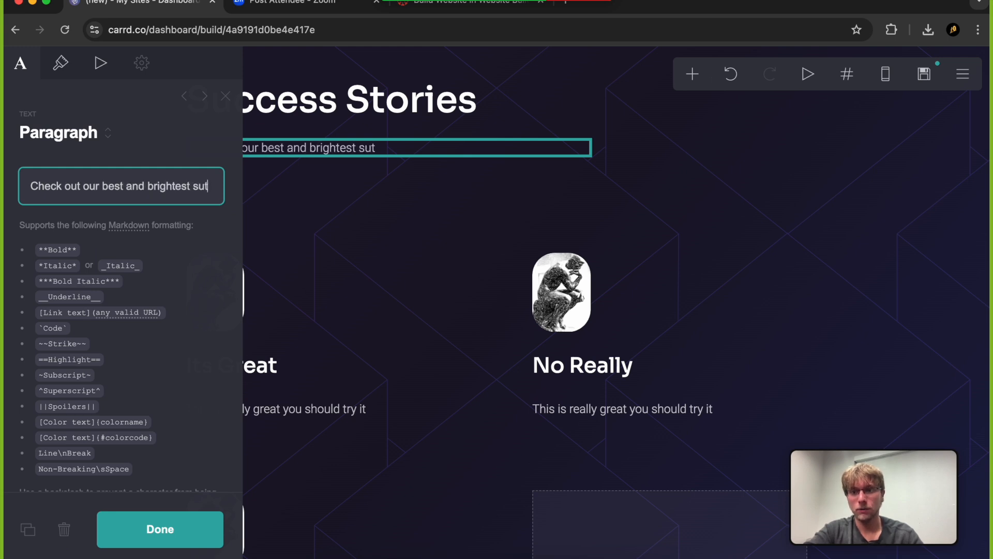
pyautogui.press('BackSpace')
pyautogui.press('BackSpace')
pyautogui.write('tudents!')
pyautogui.click(160, 529)
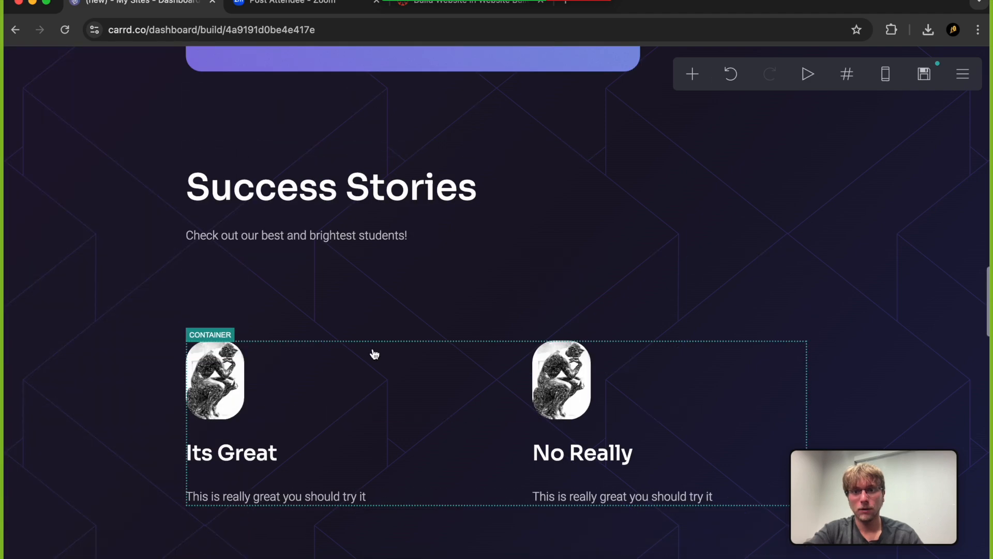
# Try to publish the site to the digitaltechfgcu.carrd.co URL and go to the unfinished element
pyautogui.scroll(-6, 422, 260)
pyautogui.click(496, 284)
pyautogui.click(155, 529)
pyautogui.click(923, 81)
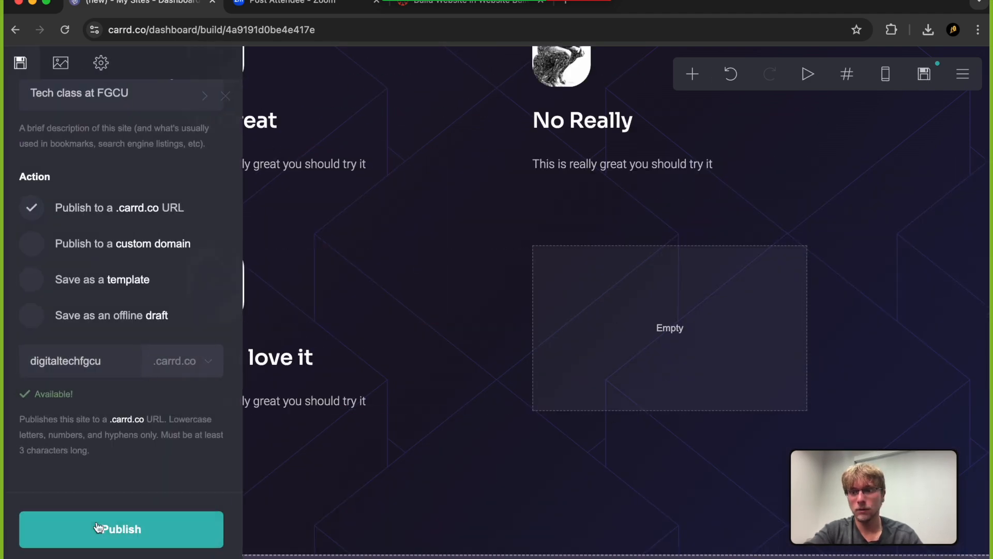
pyautogui.click(98, 528)
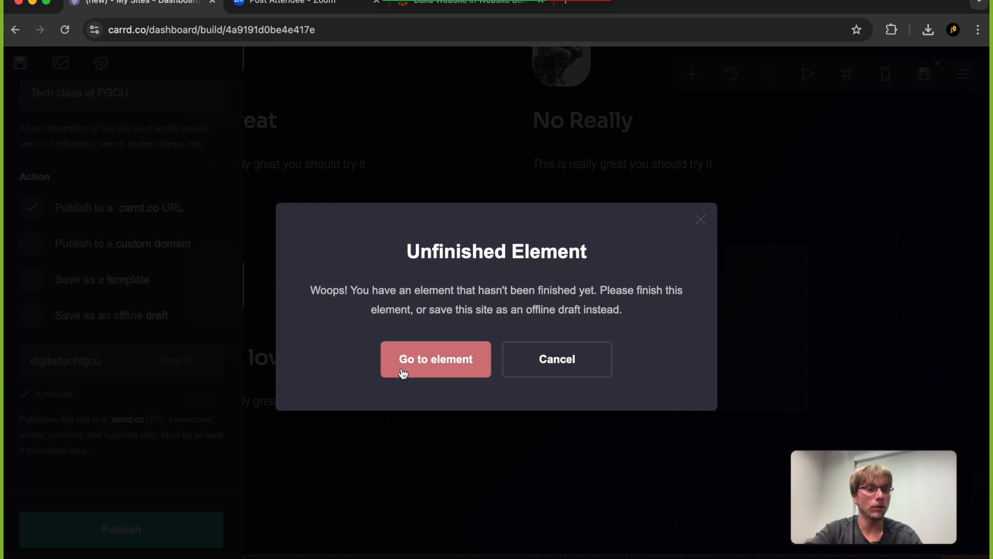
pyautogui.click(423, 366)
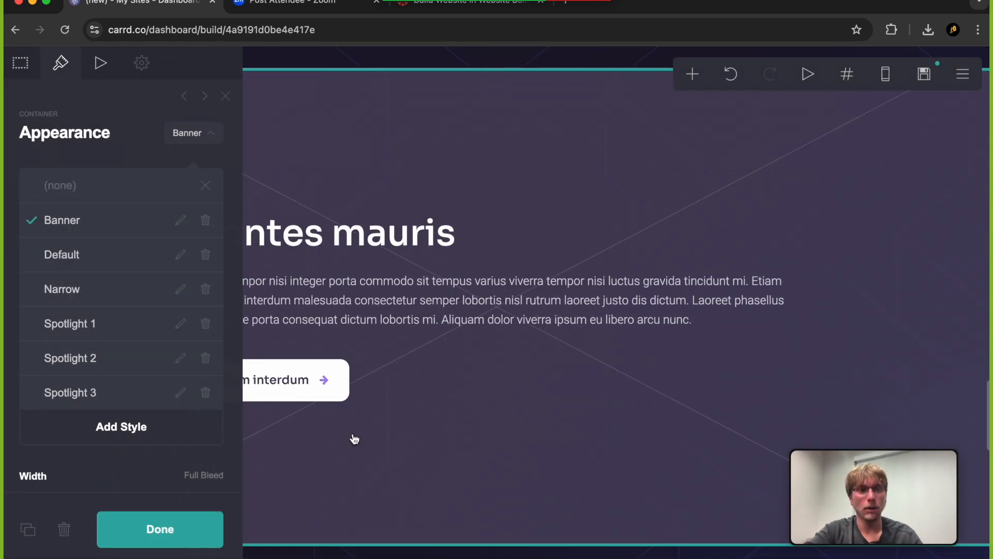
# Change the appearance style of the container holding the "montes mauris" section to Default
pyautogui.click(373, 399)
pyautogui.click(429, 445)
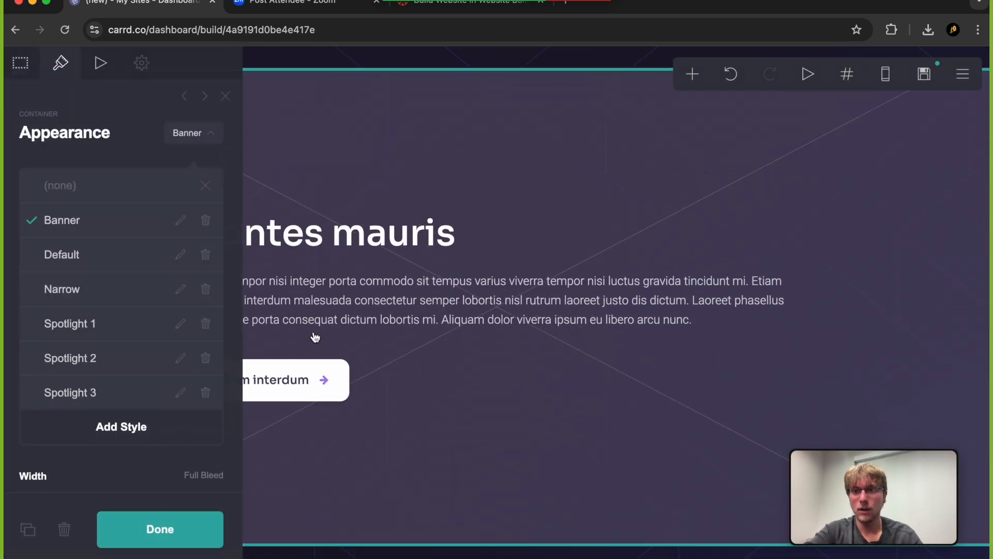
pyautogui.click(62, 254)
pyautogui.scroll(4, 443, 277)
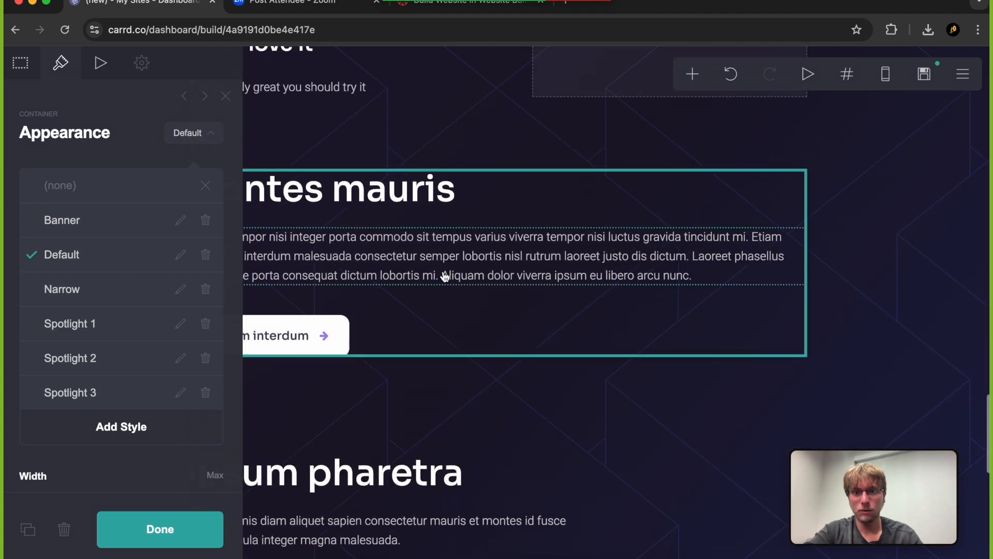
# Replace the container's main heading with "Follow us on Social Media"
pyautogui.click(315, 329)
pyautogui.click(333, 192)
pyautogui.press('super+a')
pyautogui.press('BackSpace')
pyautogui.write('Follow ')
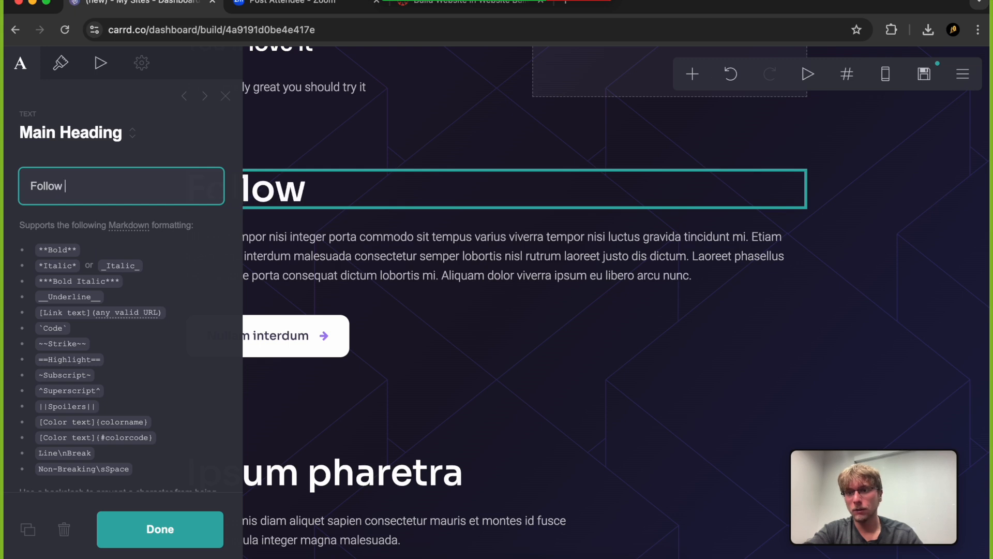
pyautogui.write('us on Social Media')
# Replace the paragraph under "Follow us on Social Media" with "We are also on Social Media"
pyautogui.click(295, 231)
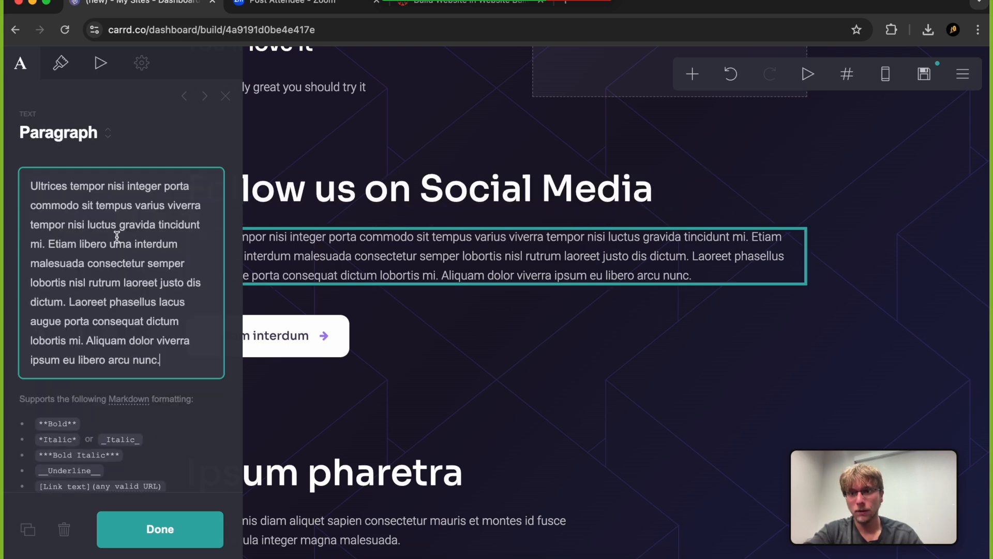
pyautogui.press('super+a')
pyautogui.write('We ')
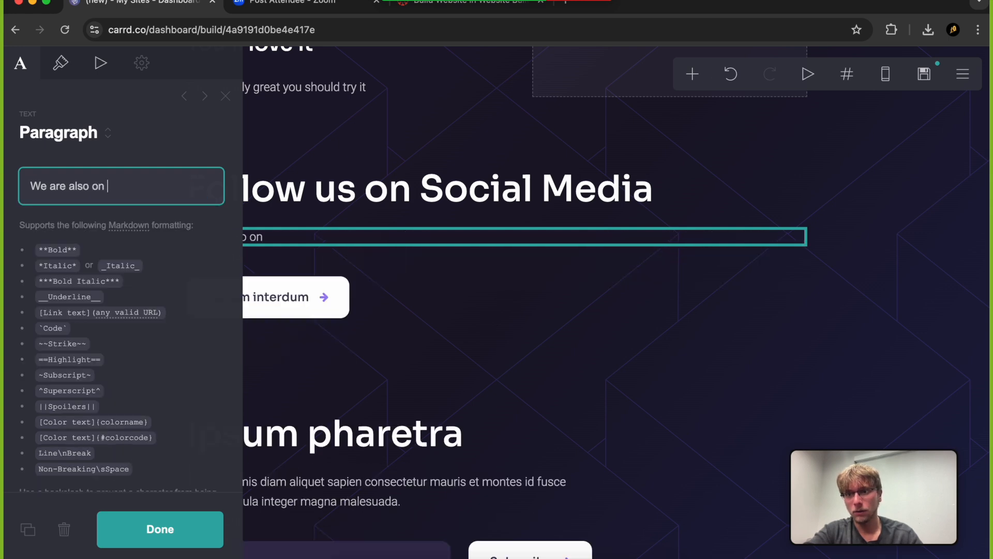
pyautogui.write('al Media')
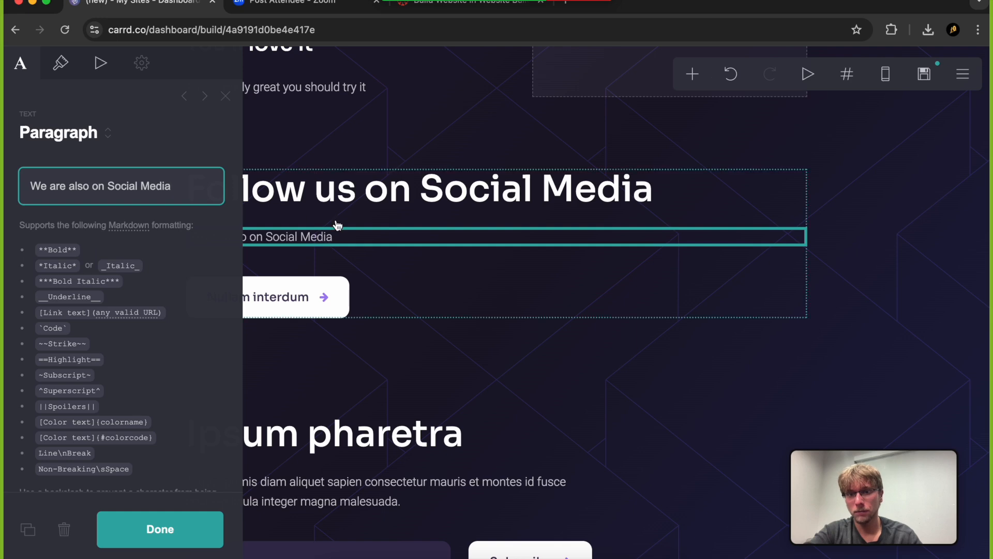
# Relabel the "Nullam interdum" button in the social media section as "Instagram"
pyautogui.click(290, 290)
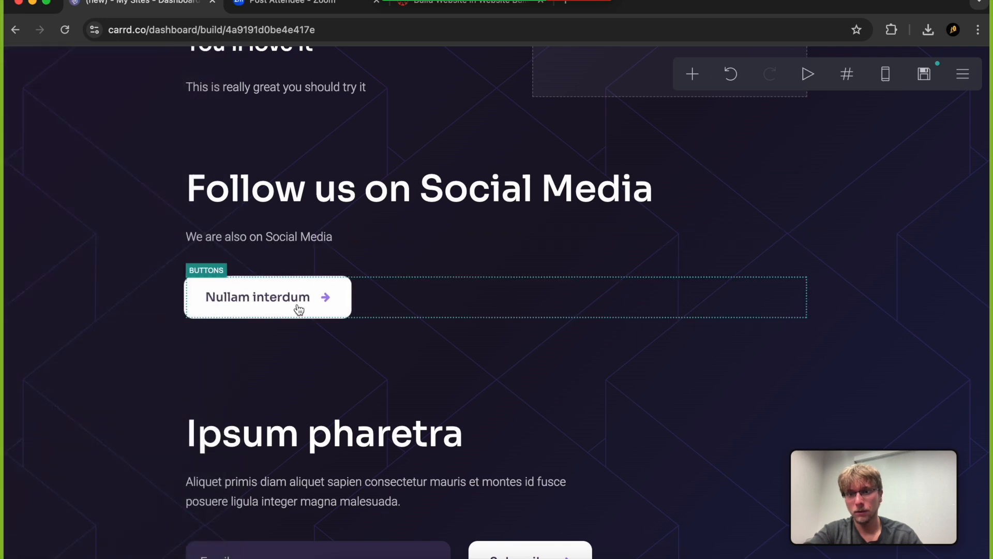
pyautogui.click(288, 298)
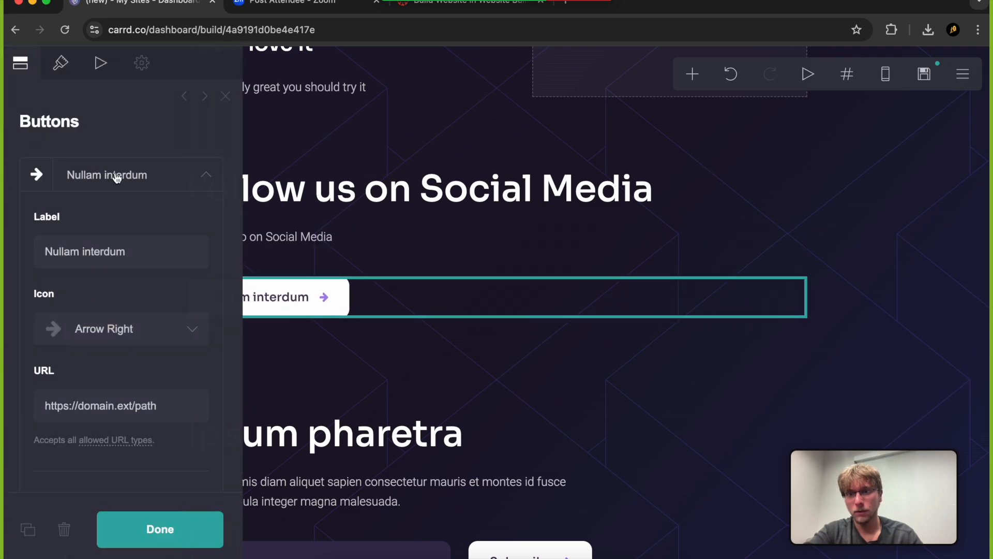
pyautogui.click(144, 240)
pyautogui.press('BackSpace')
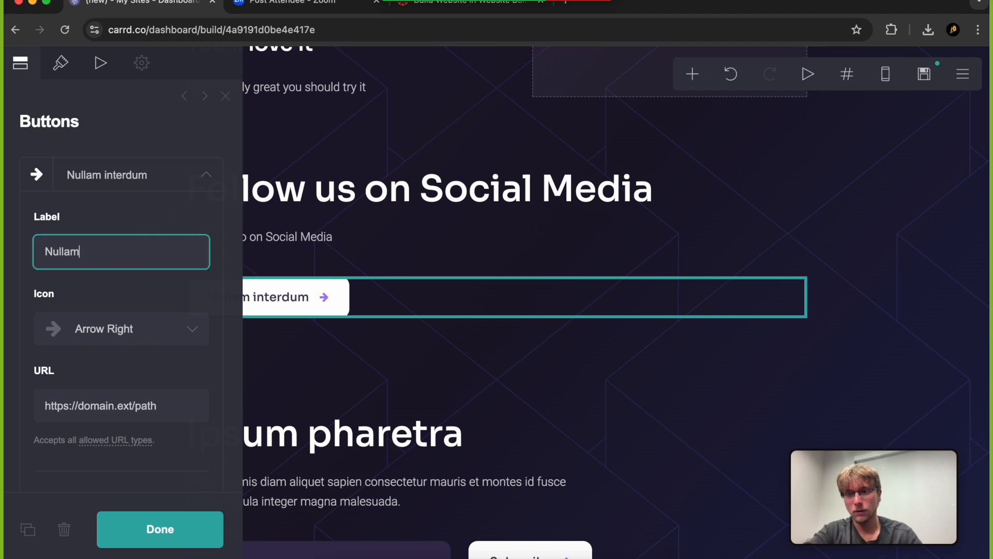
pyautogui.click(366, 344)
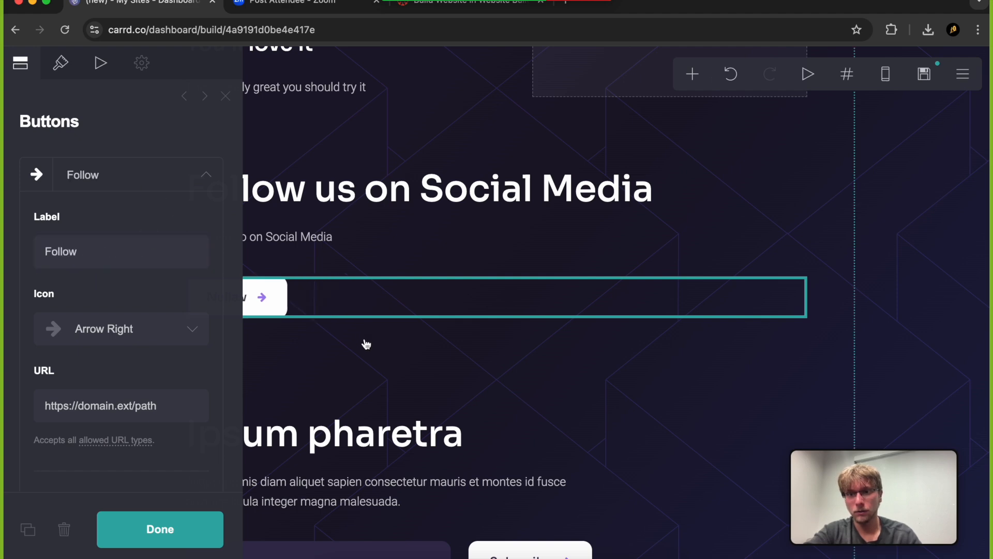
pyautogui.click(193, 522)
# Publish the site to digitaltechfgcu.carrd.co and open the live page
pyautogui.press('super+s')
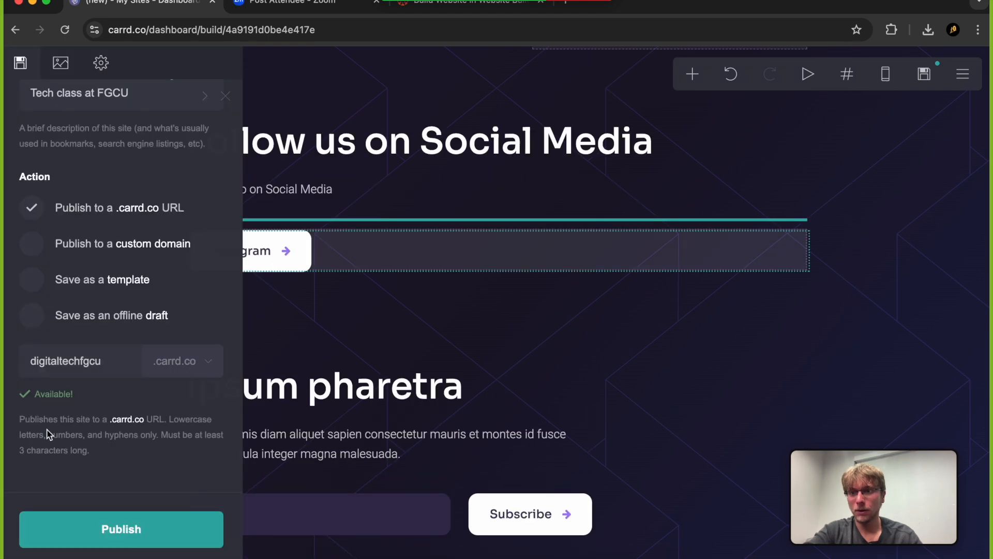
pyautogui.click(63, 540)
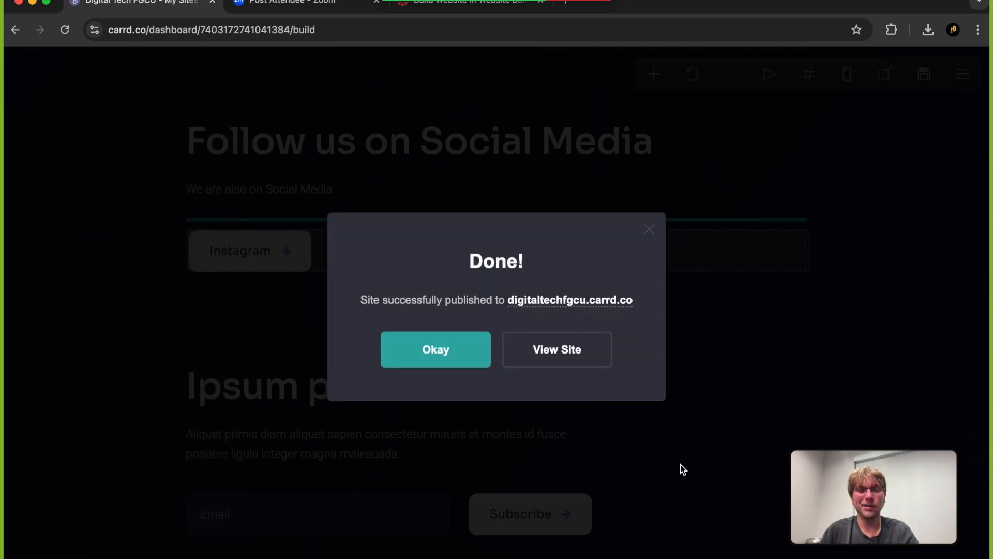
pyautogui.click(578, 359)
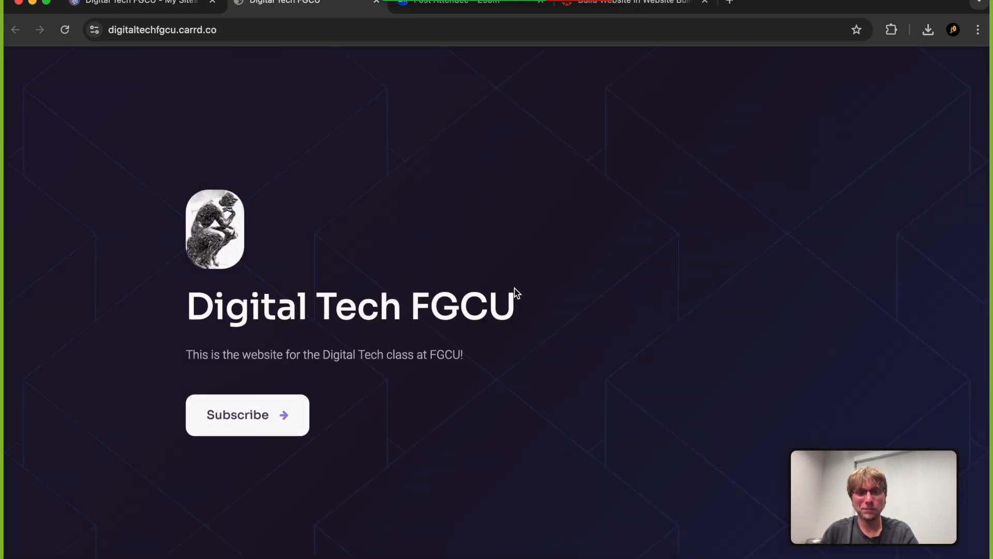
# Review the published page from the header through its cards, success stories, social media section and footer
pyautogui.scroll(-7, 515, 287)
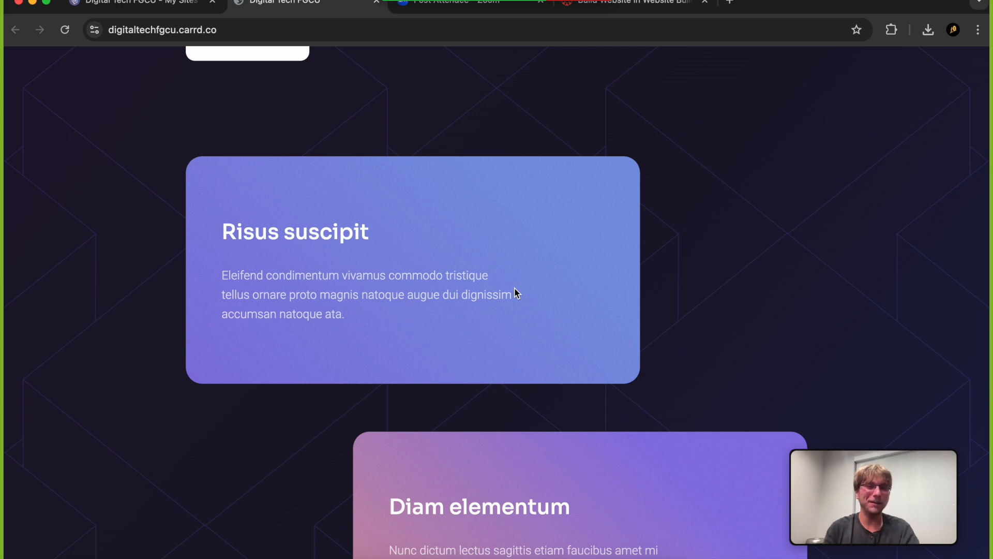
pyautogui.scroll(-8, 515, 287)
pyautogui.scroll(-12, 514, 288)
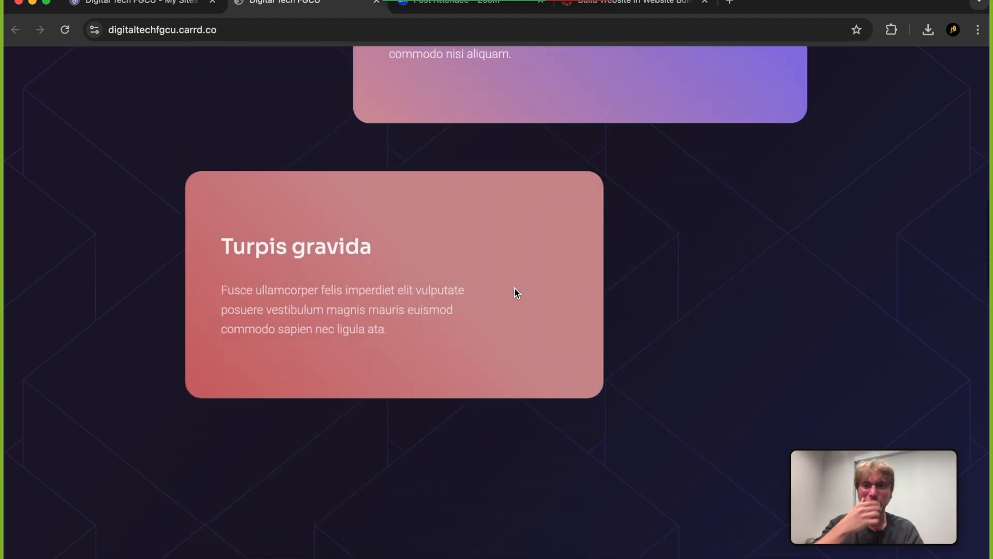
pyautogui.scroll(-10, 515, 293)
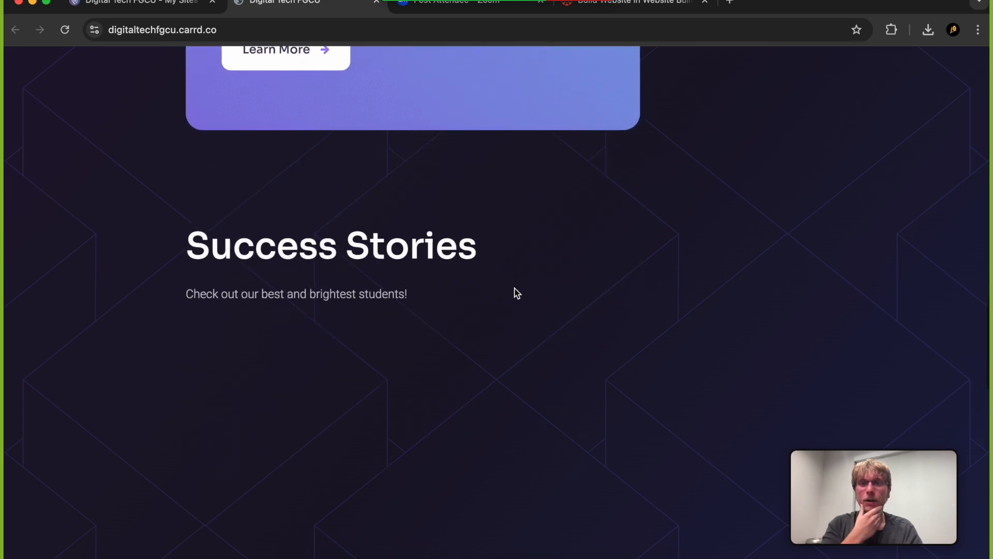
pyautogui.scroll(-11, 517, 293)
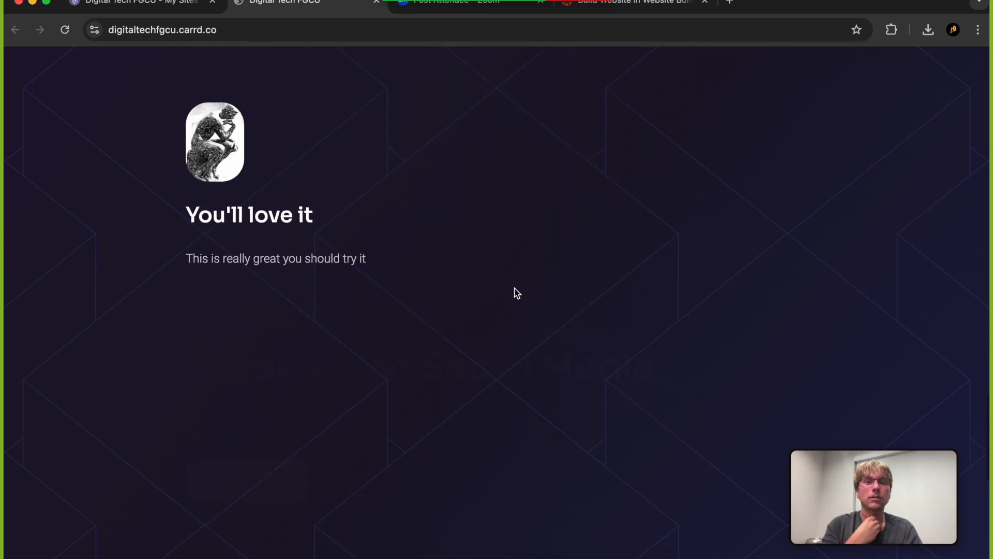
pyautogui.scroll(-2, 517, 293)
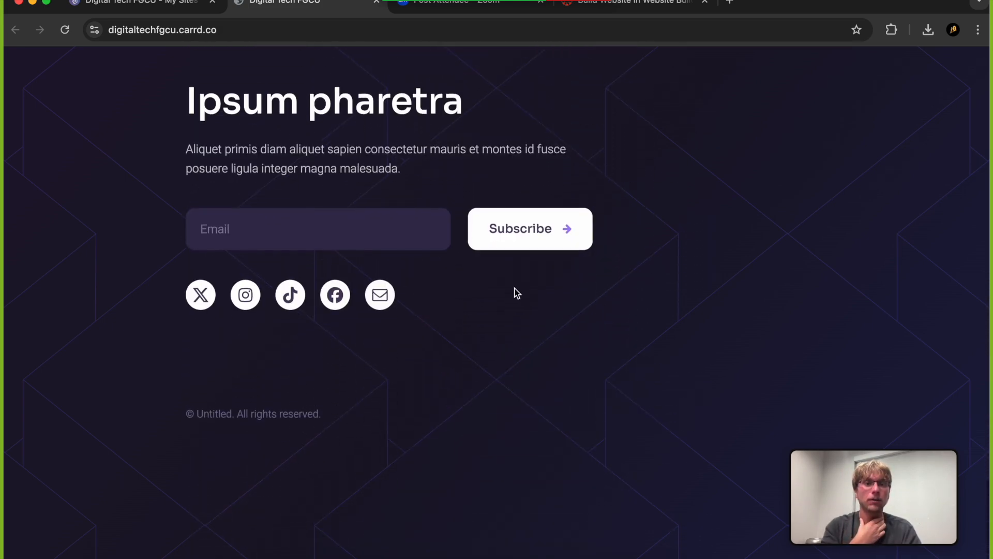
pyautogui.scroll(20, 488, 272)
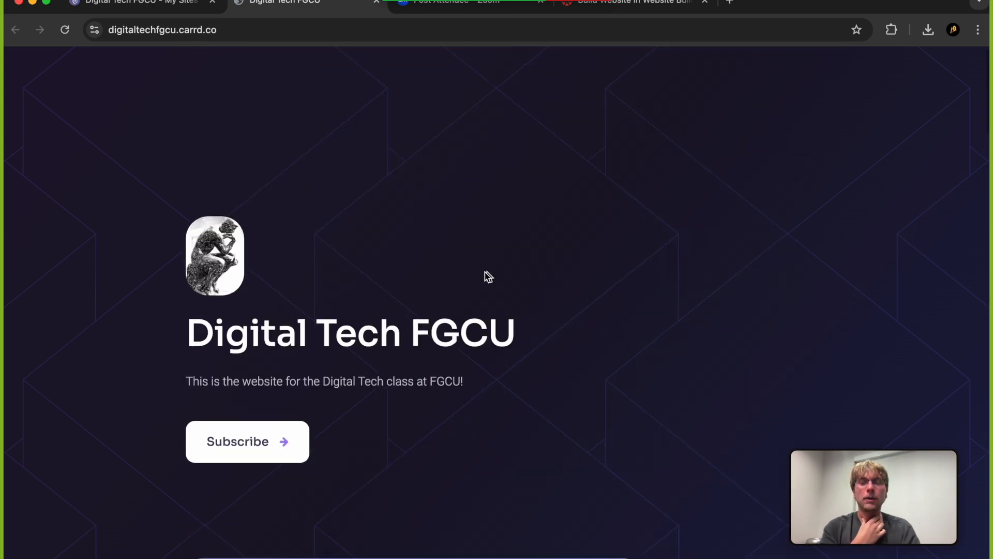
# Select the published site's full address and switch to the "Build Website in Website Builder Software - Part 2" assignment in Canvas
pyautogui.click(226, 32)
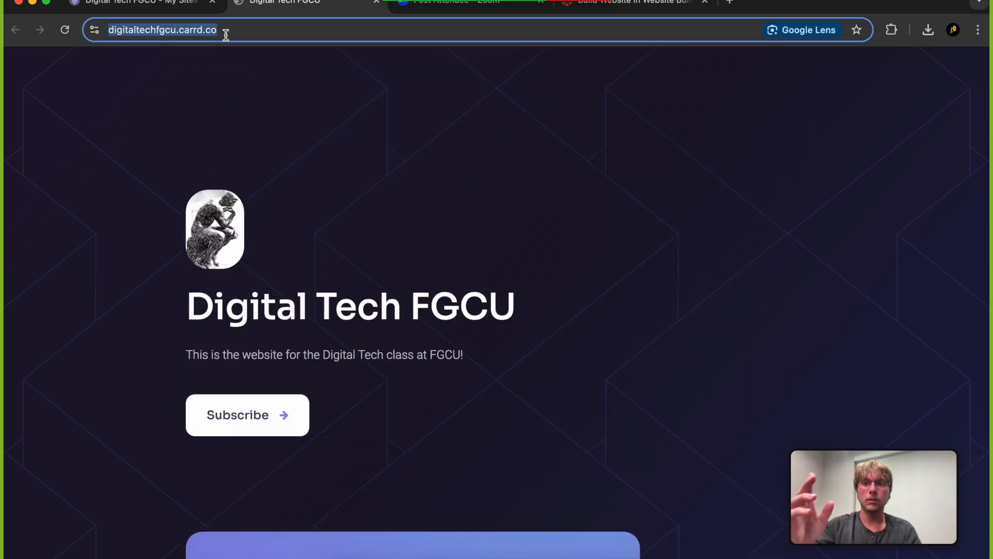
pyautogui.click(158, 60)
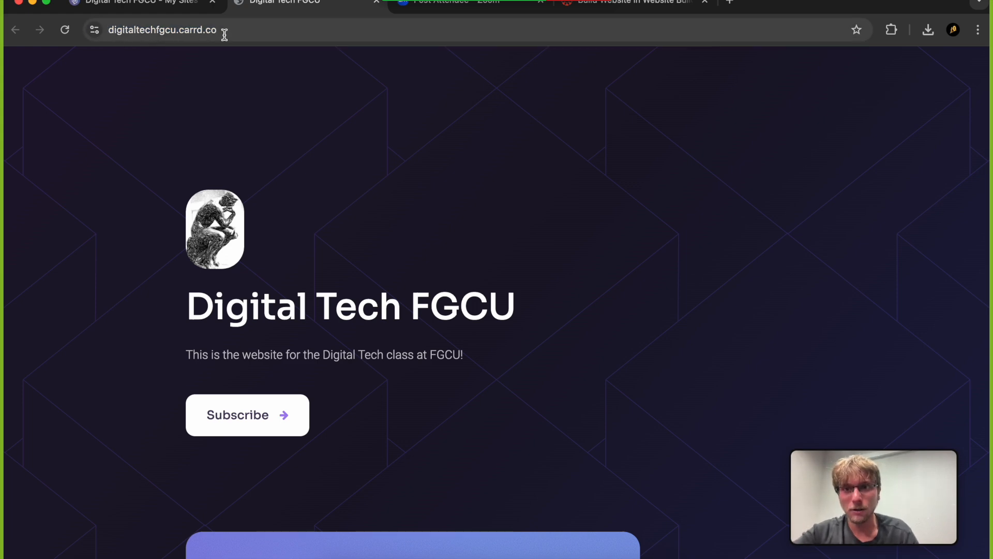
pyautogui.doubleClick(202, 35)
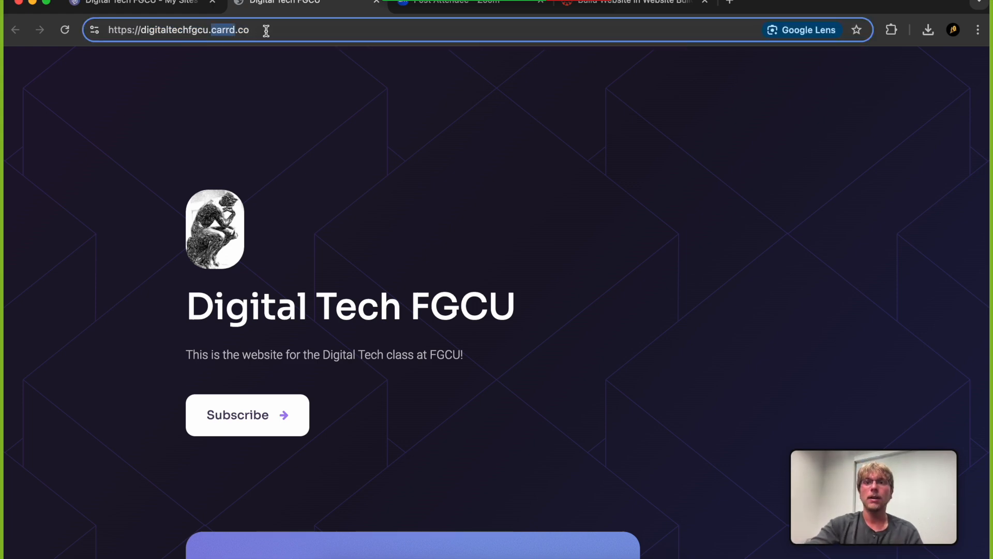
pyautogui.moveTo(226, 31); pyautogui.dragTo(15, 35)
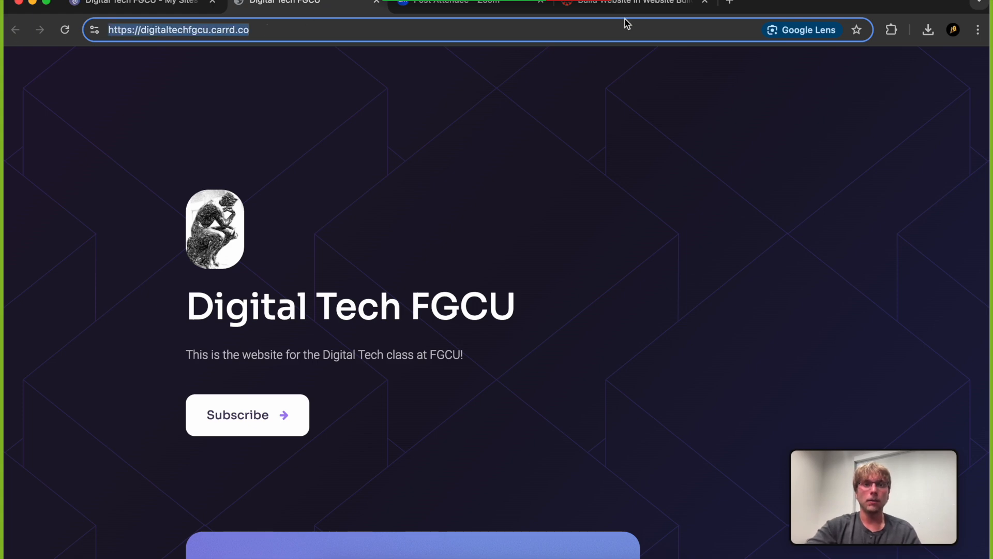
pyautogui.click(647, 10)
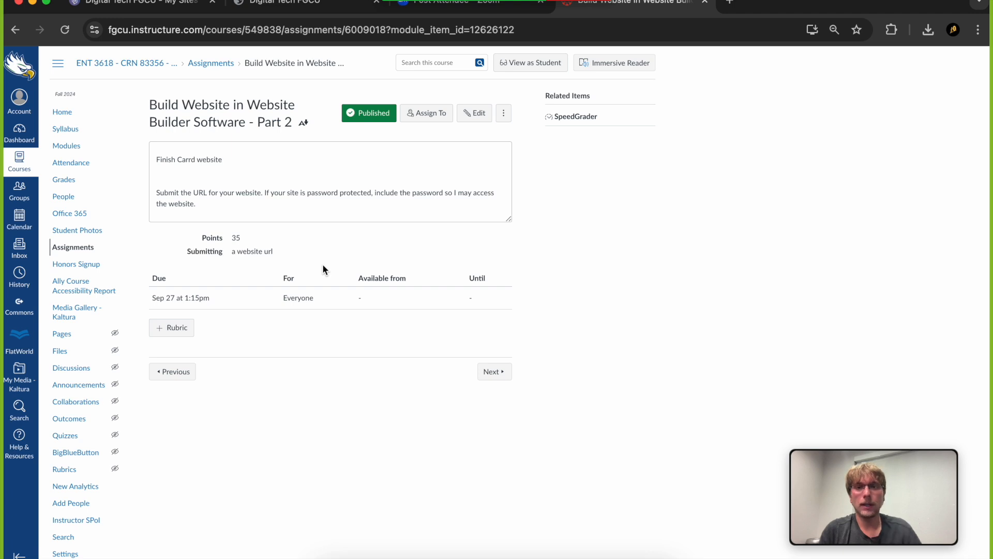
# Open the published site in the Responsive Viewer extension and examine its layout on the phone, tablet and laptop previews
pyautogui.click(288, 6)
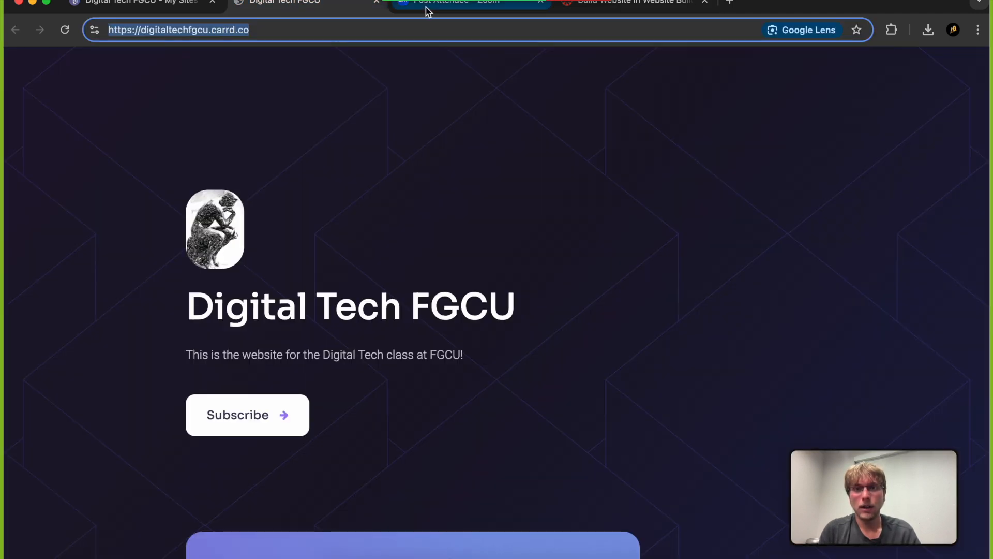
pyautogui.scroll(-5, 428, 250)
pyautogui.click(892, 29)
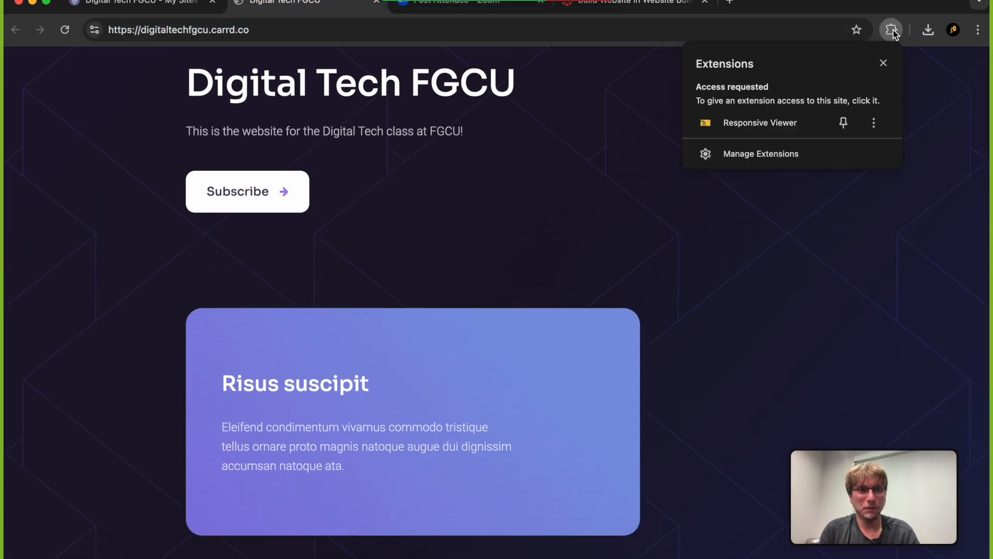
pyautogui.click(796, 116)
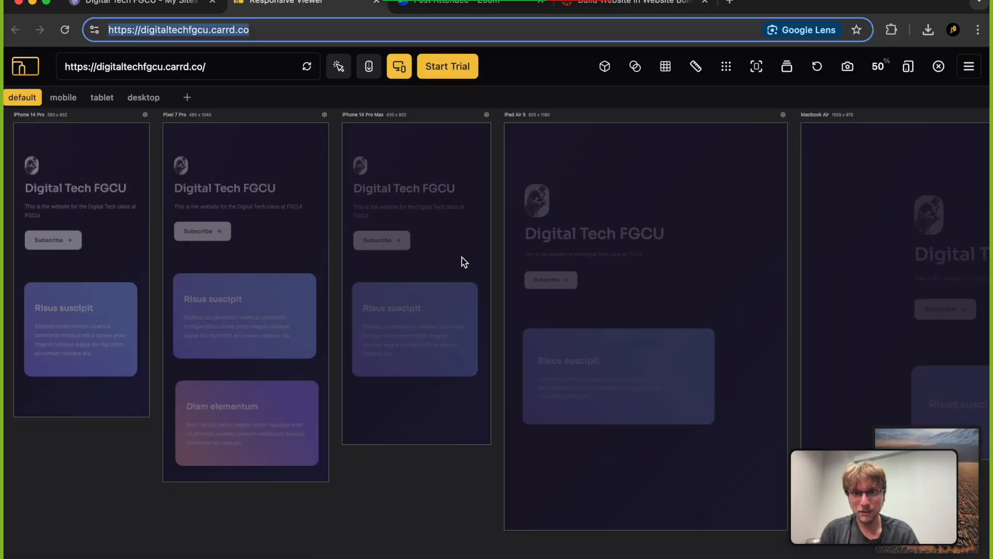
pyautogui.scroll(-6, 437, 287)
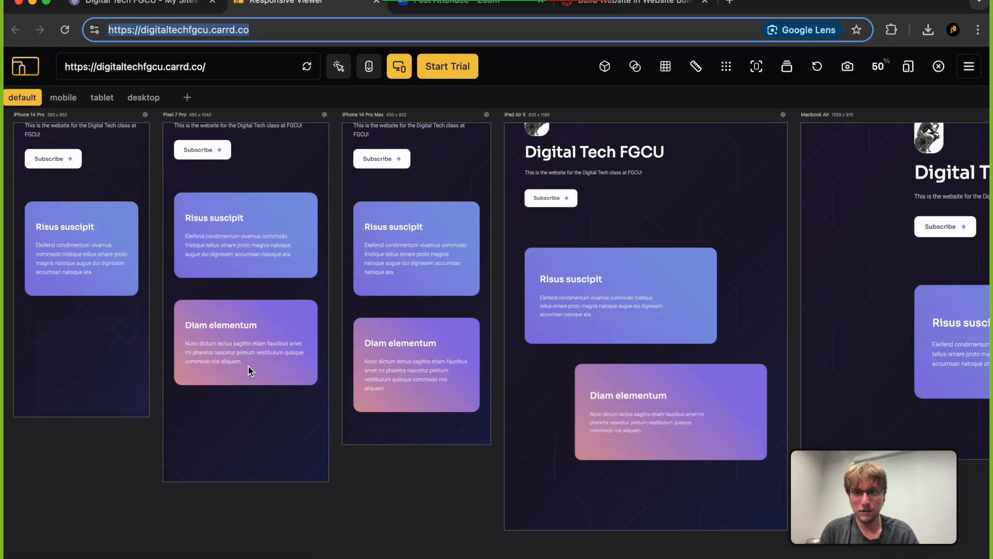
pyautogui.scroll(-10, 248, 366)
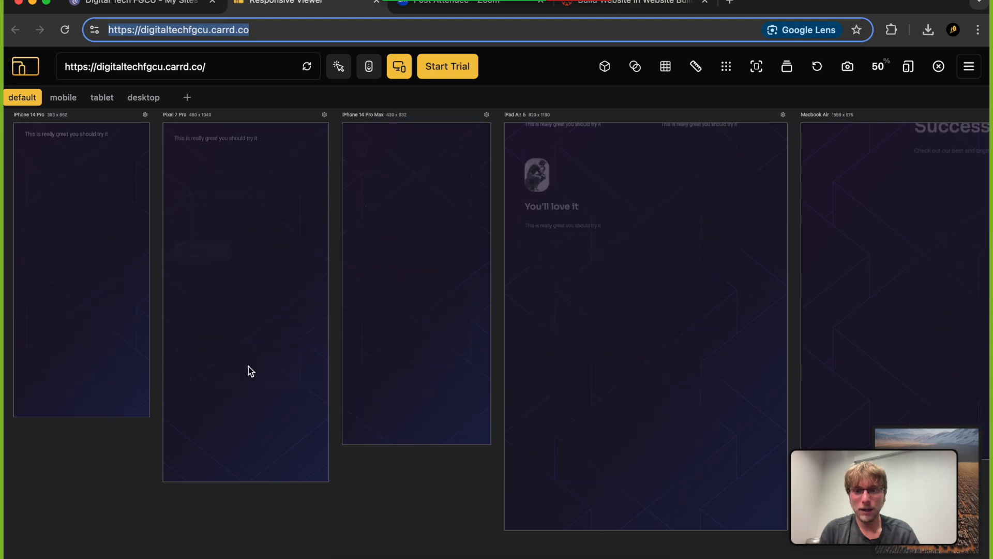
pyautogui.scroll(15, 248, 367)
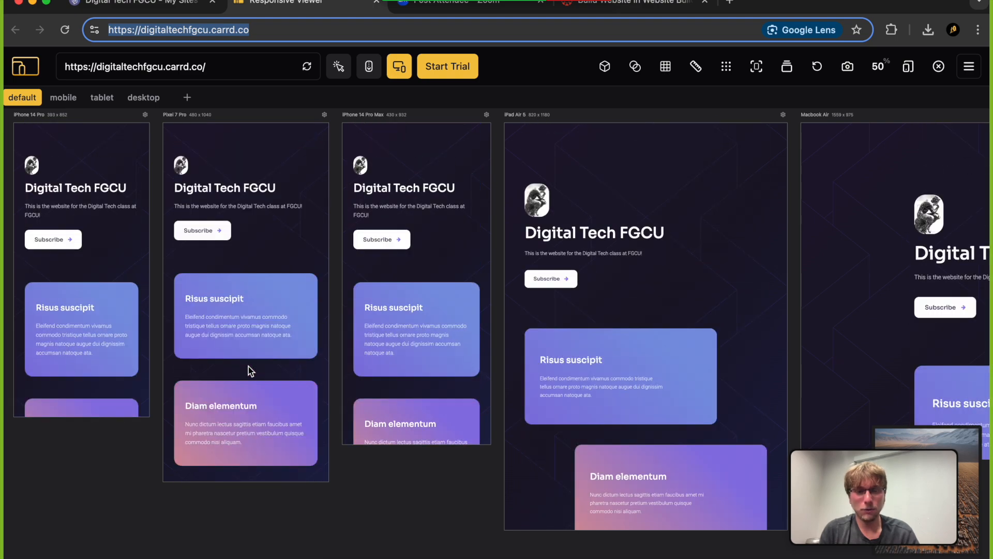
# Return to the Canvas assignment page for the Carrd website submission
pyautogui.click(146, 6)
pyautogui.click(458, 5)
pyautogui.click(636, 4)
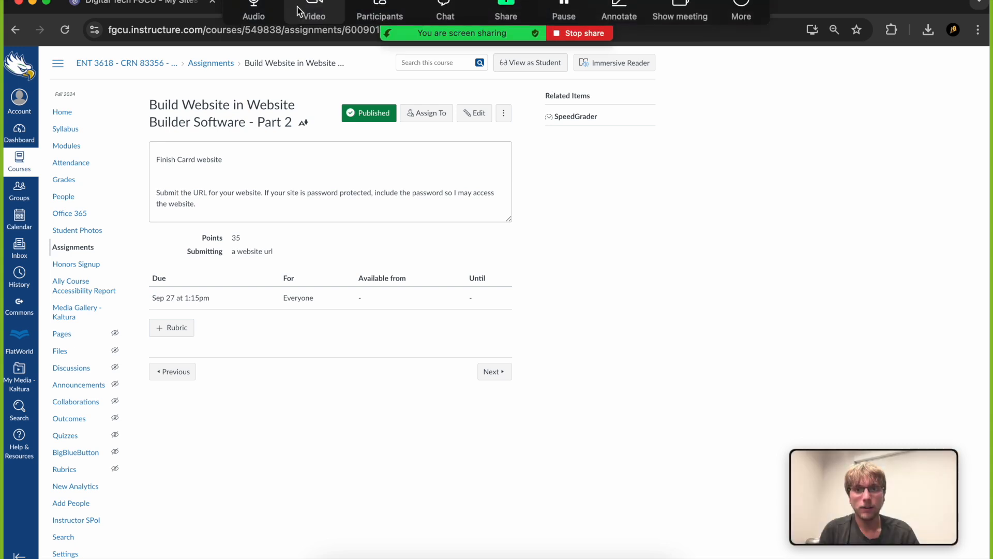
pyautogui.moveTo(867, 455)
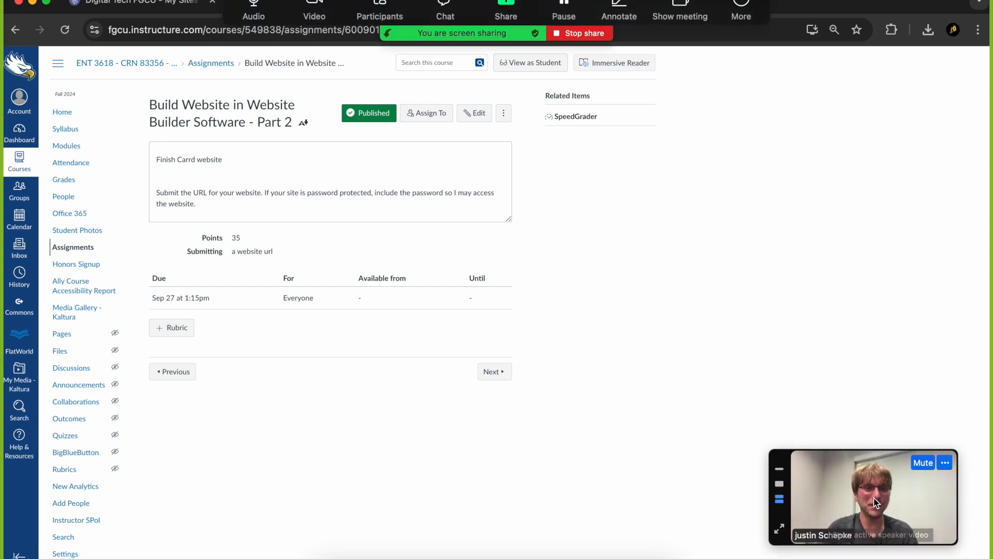